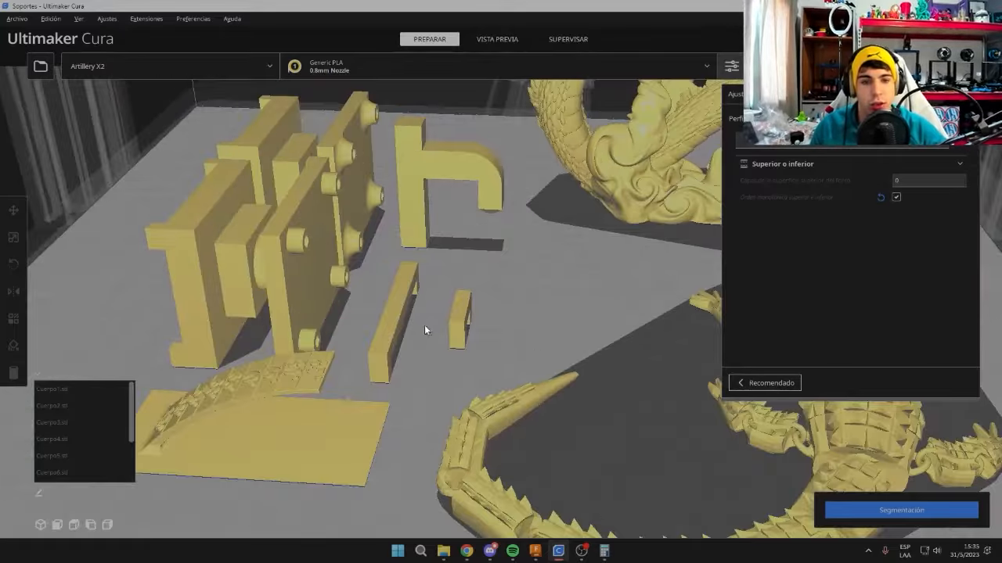
Examine all the models on the build plate, including the dragon, the articulated lizard and the bracket parts, from several angles.
scroll(439, 328, "down", 7)
right_click_drag(568, 353, 540, 356)
scroll(531, 356, "up", 5)
scroll(540, 328, "down", 5)
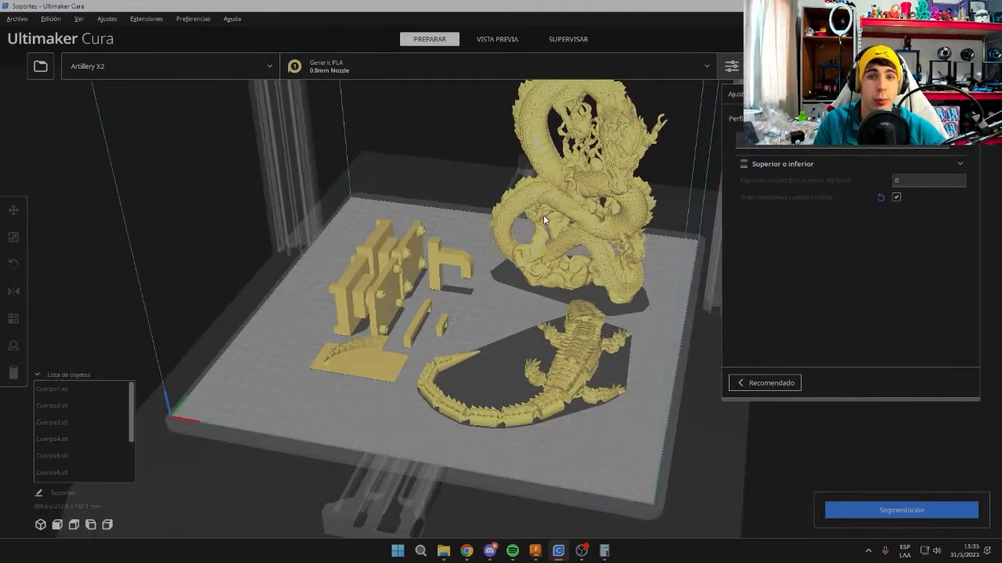
right_click_drag(543, 214, 468, 354)
scroll(527, 298, "up", 5)
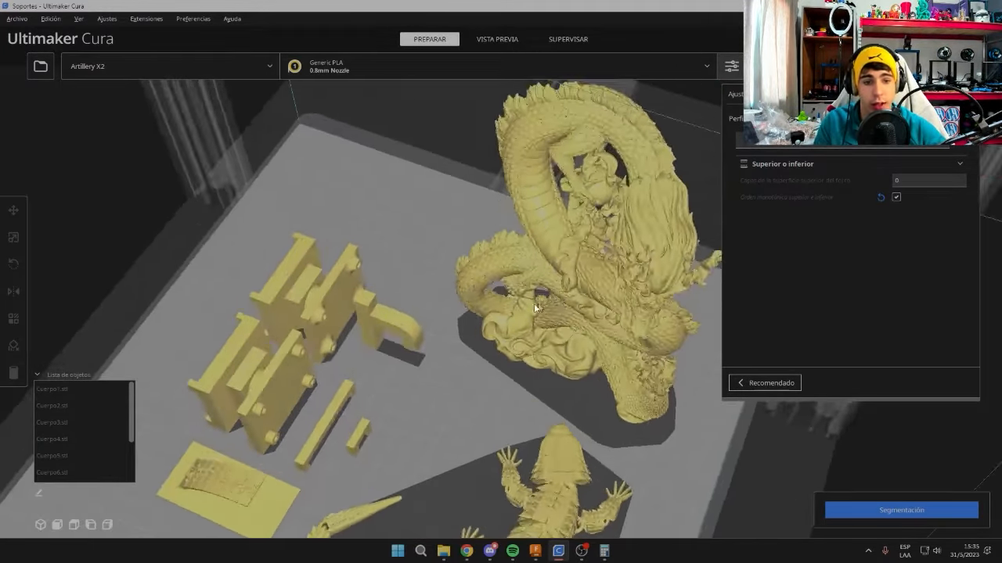
scroll(535, 307, "down", 5)
scroll(443, 321, "up", 4)
right_click_drag(403, 361, 479, 317)
scroll(443, 321, "down", 4)
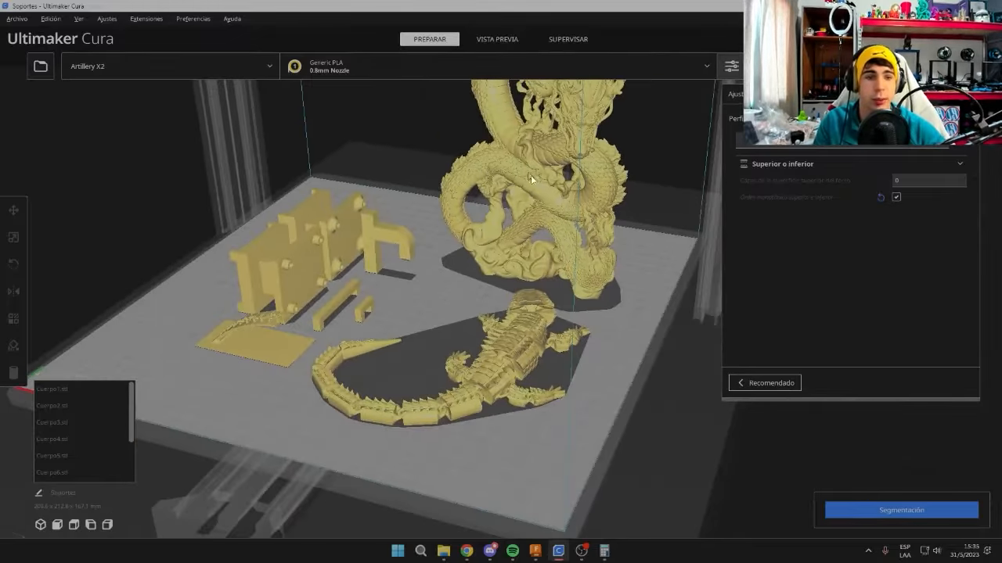
Examine the bracket plates, the hook and the small bridge parts closely from several sides.
scroll(438, 264, "up", 4)
mouse_move(411, 267)
right_mouse_down()
mouse_move(618, 222)
mouse_move(415, 275)
mouse_move(480, 285)
mouse_move(379, 279)
mouse_move(402, 269)
right_mouse_up()
scroll(479, 286, "up", 3)
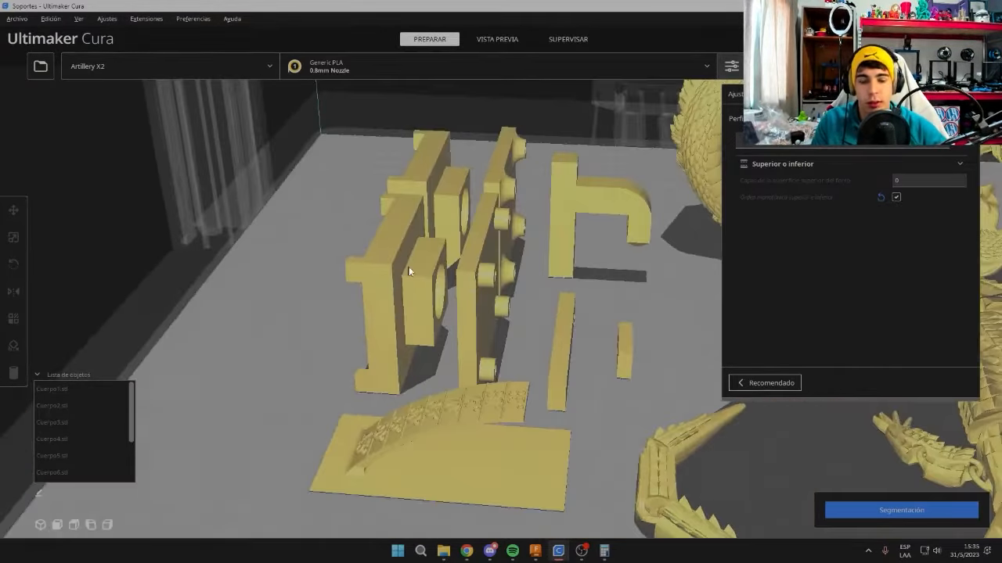
right_click_drag(493, 142, 458, 208)
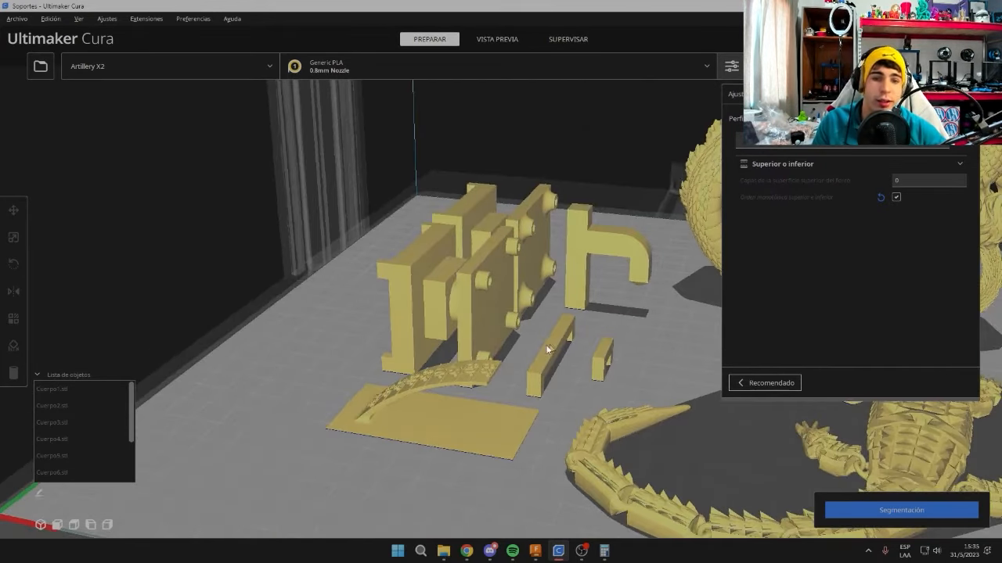
scroll(436, 271, "up", 2)
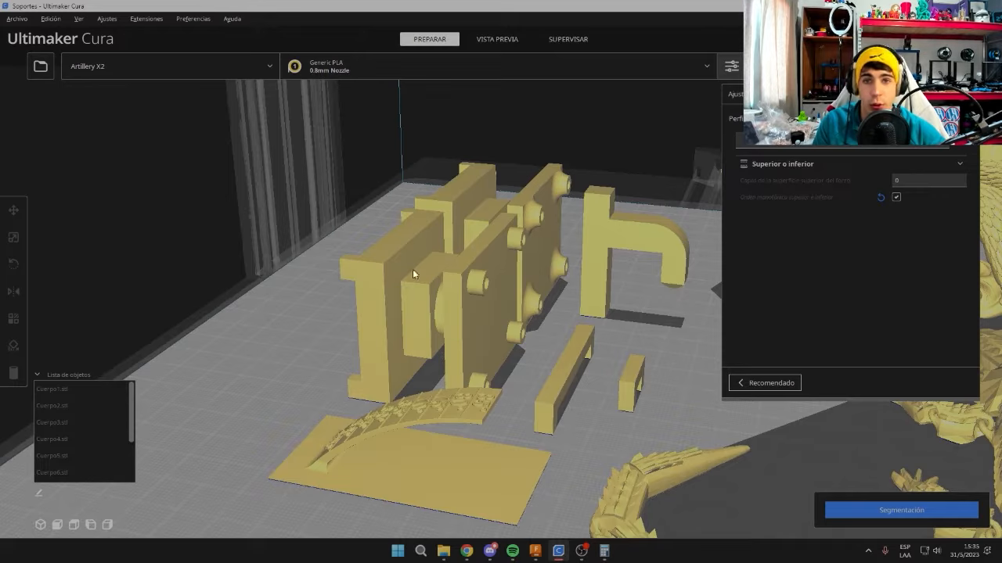
right_click_drag(413, 269, 517, 239)
scroll(439, 327, "up", 2)
scroll(439, 327, "down", 2)
left_click(430, 307)
scroll(460, 306, "up", 2)
left_click(275, 271)
right_click_drag(465, 177, 568, 278)
scroll(477, 258, "down", 2)
scroll(525, 289, "down", 2)
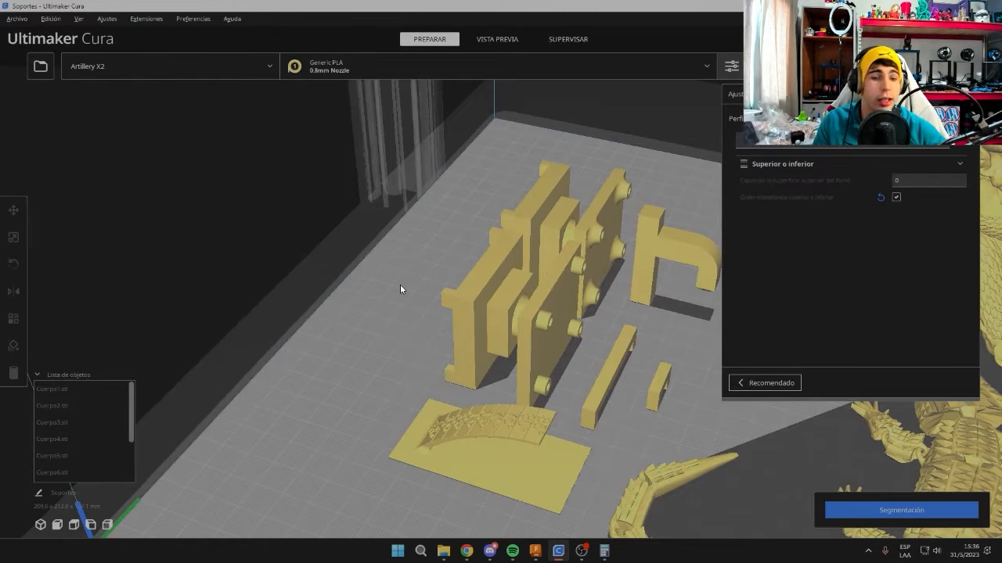
right_click_drag(400, 290, 399, 267)
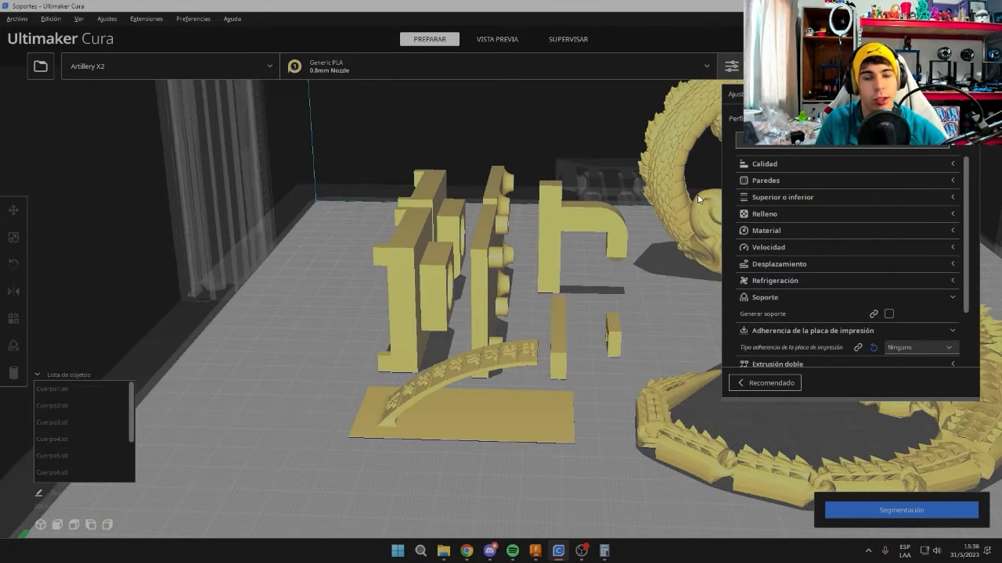
Review the support settings and inspect the overhang areas underneath the bracket plates, the arch and the hook.
scroll(894, 304, "down", 2)
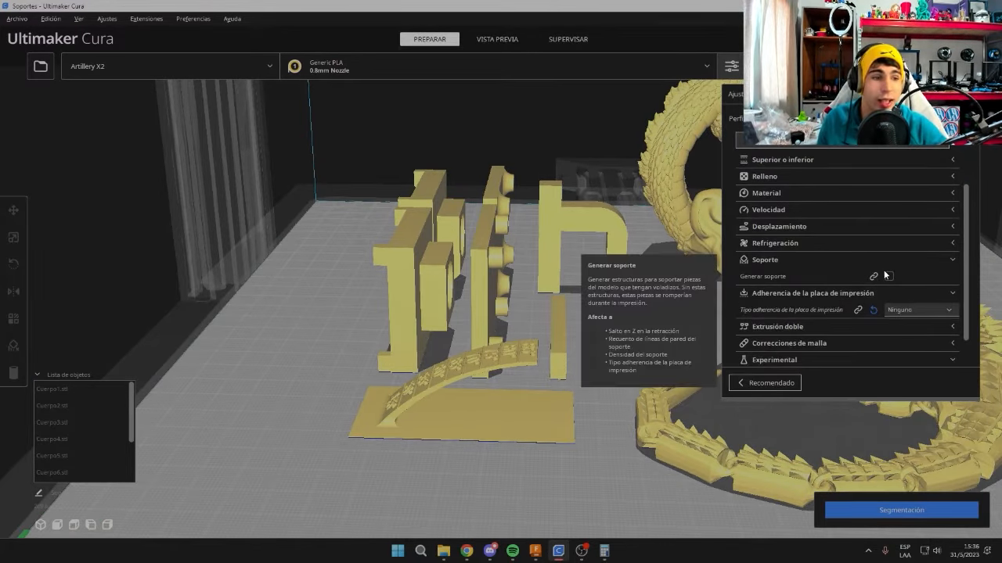
scroll(481, 248, "up", 10)
scroll(469, 243, "down", 7)
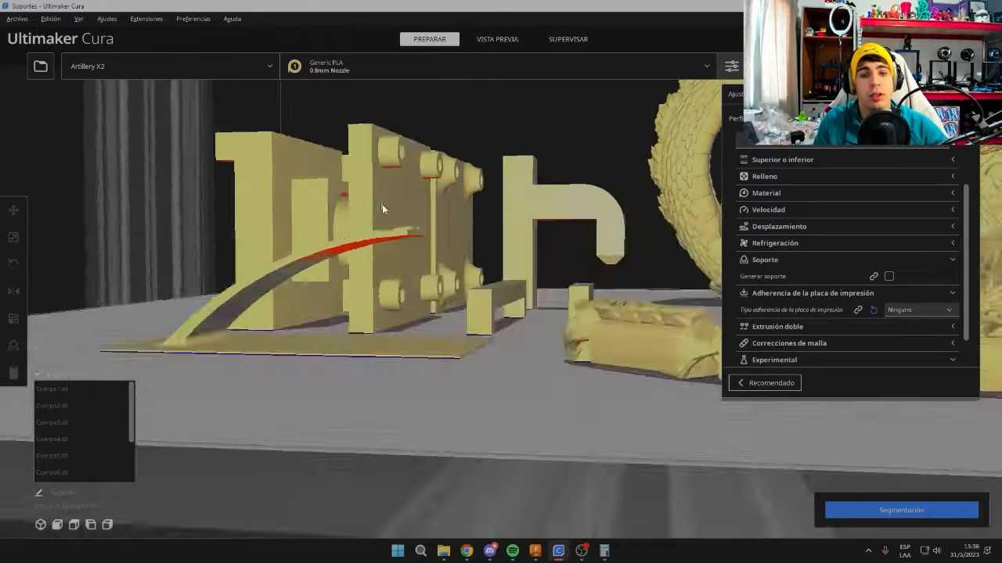
scroll(478, 214, "up", 8)
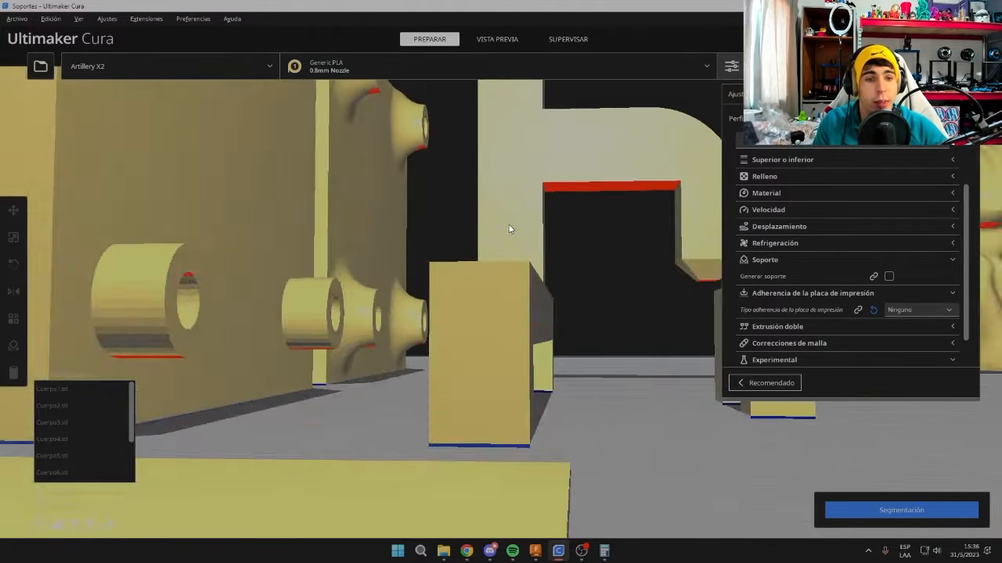
scroll(545, 192, "down", 3)
scroll(497, 165, "down", 8)
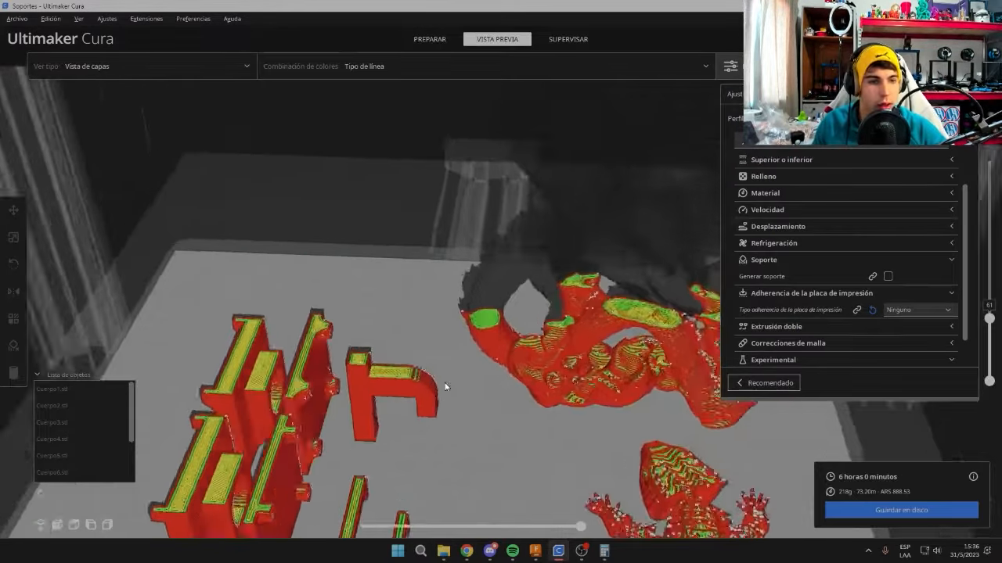
Lower the sliced layer preview to layer 21 and inspect where the hook's free end starts.
scroll(568, 286, "up", 6)
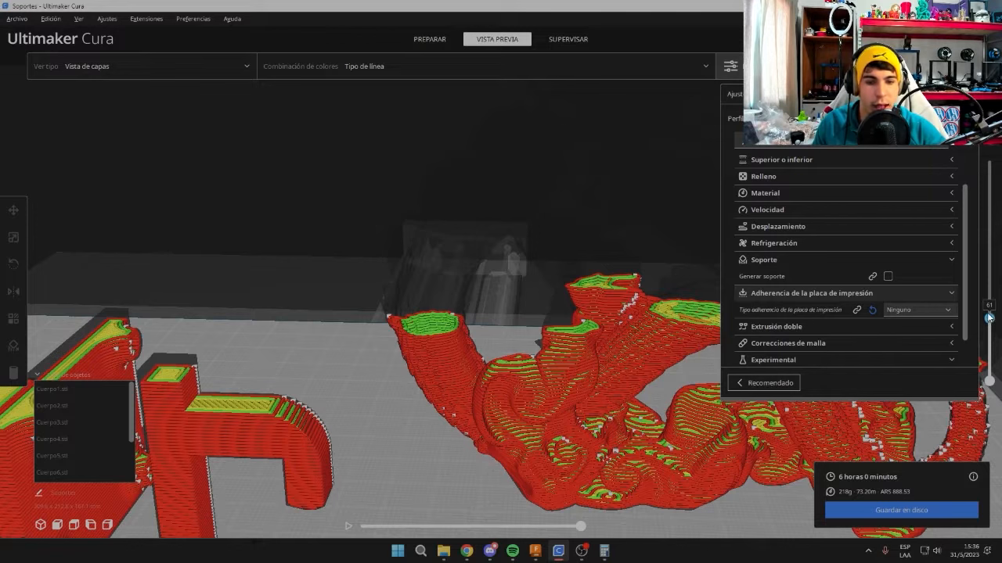
left_click_drag(989, 316, 992, 333)
right_click_drag(478, 270, 535, 363)
left_click_drag(989, 335, 994, 359)
right_click_drag(518, 455, 313, 426)
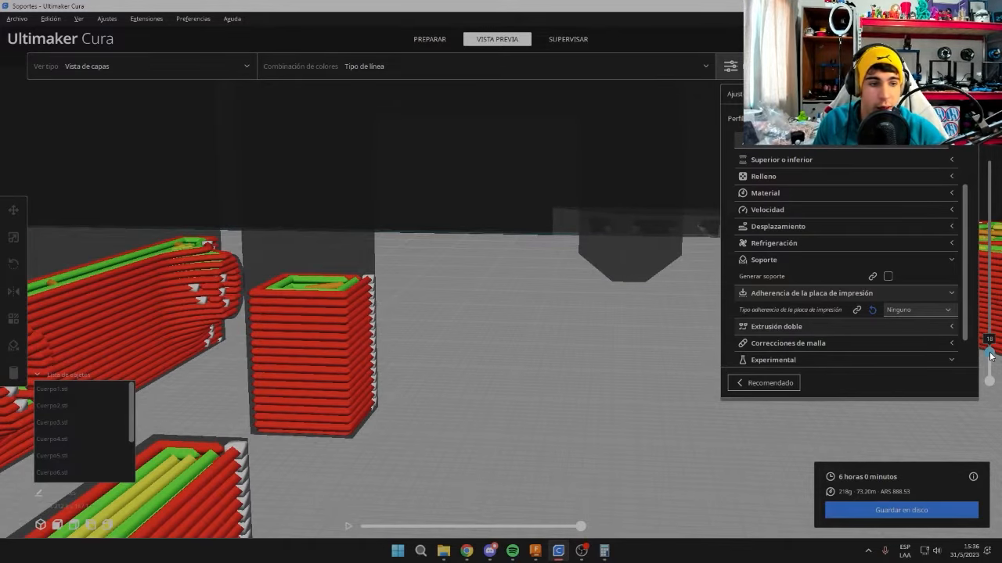
left_click_drag(992, 353, 993, 350)
right_click_drag(645, 283, 478, 297)
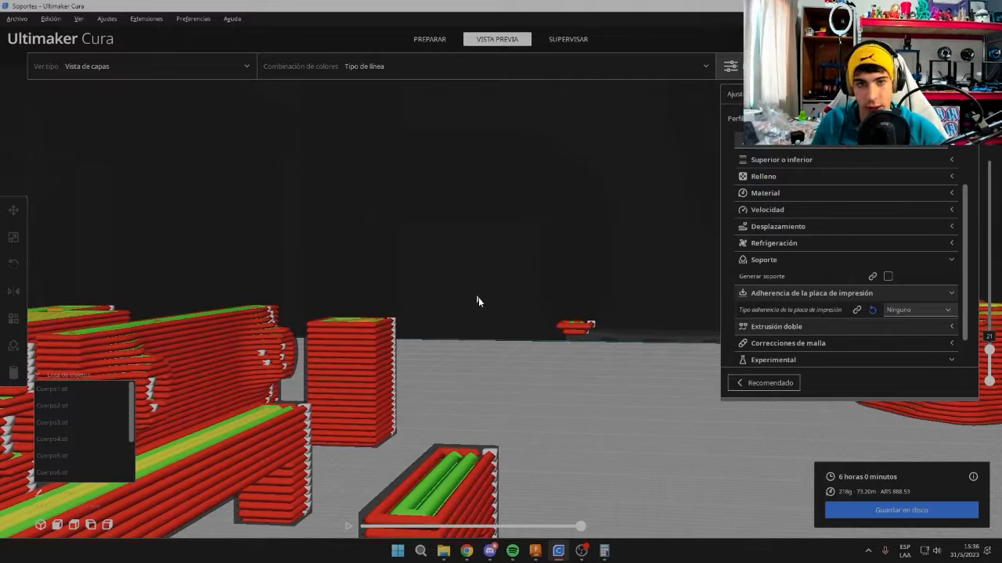
Examine the first printed layers of the hook's free end from different angles at layer 21.
left_click(581, 551)
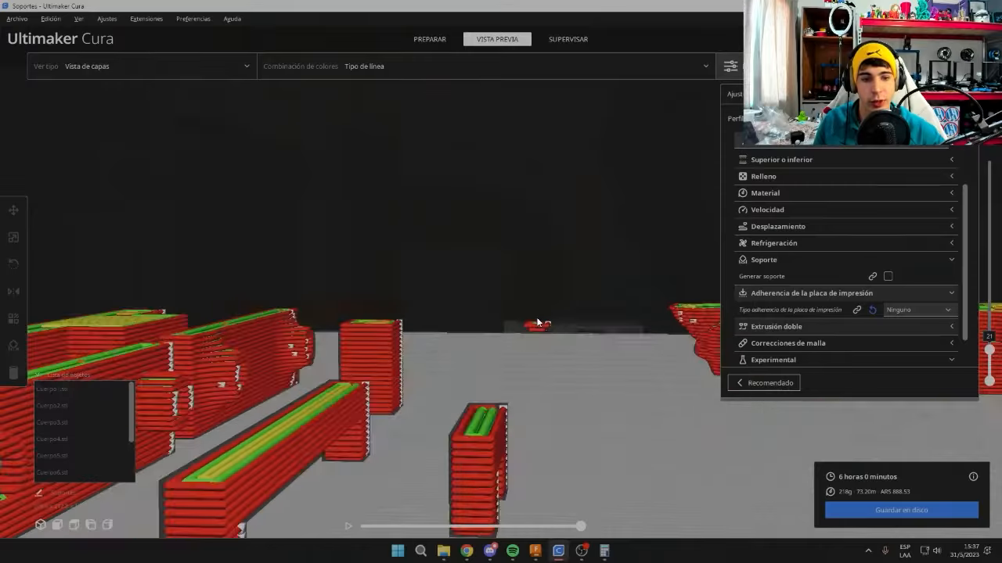
scroll(559, 300, "up", 5)
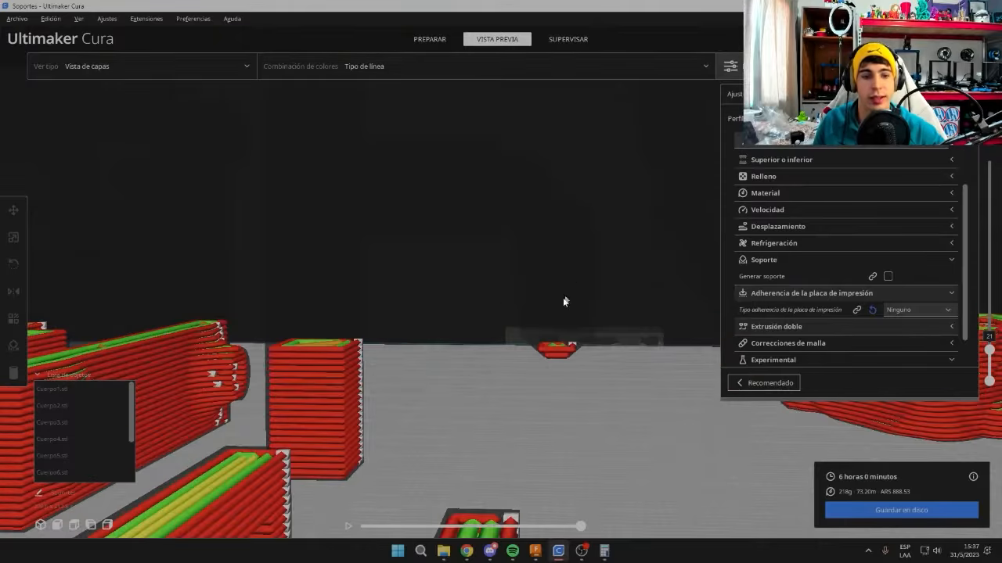
scroll(529, 291, "down", 5)
right_click_drag(530, 293, 544, 323)
scroll(544, 325, "up", 2)
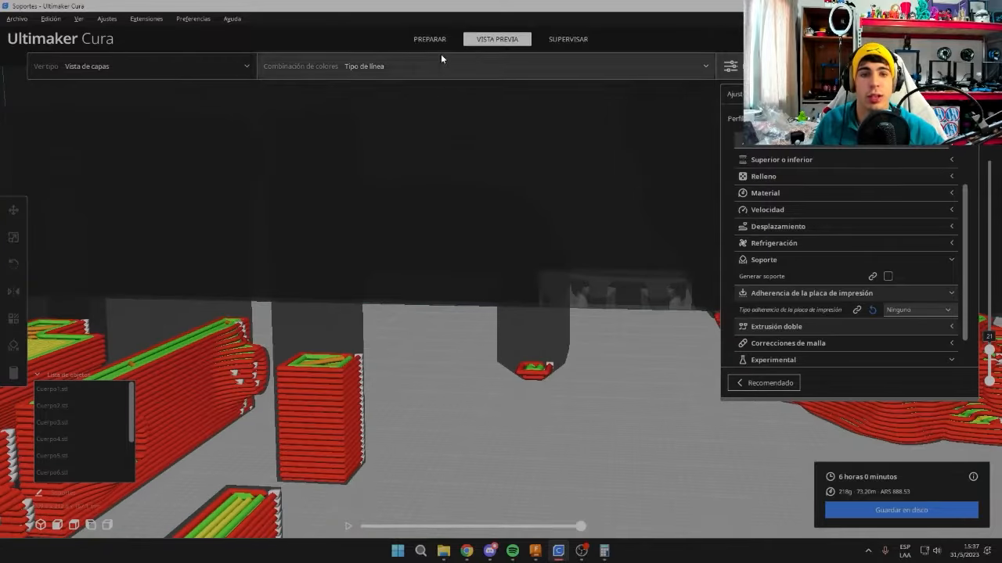
right_click(551, 343)
left_click(489, 416)
scroll(471, 362, "down", 2)
right_click_drag(471, 361, 499, 365)
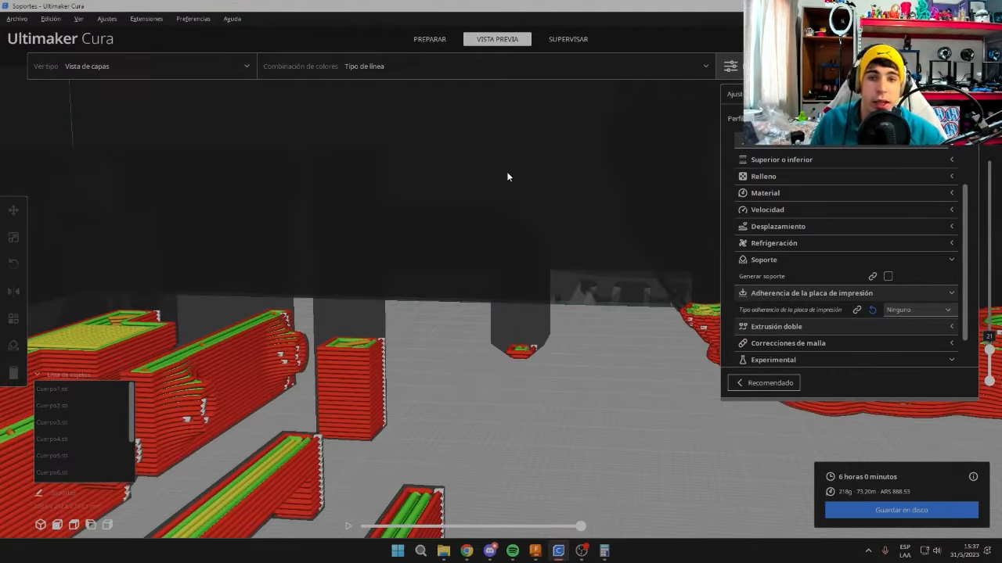
scroll(517, 337, "up", 2)
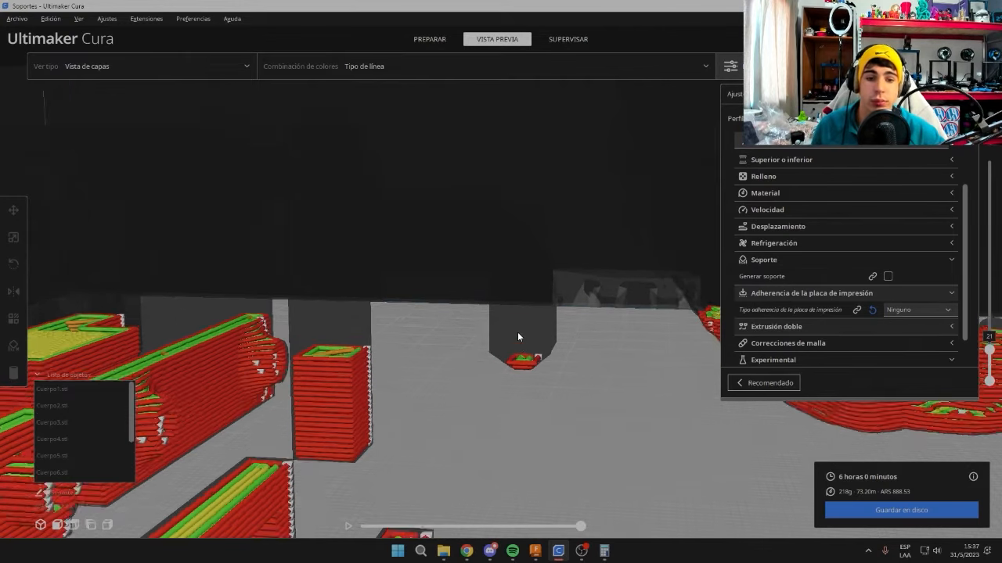
right_click_drag(518, 336, 499, 313)
scroll(504, 348, "up", 2)
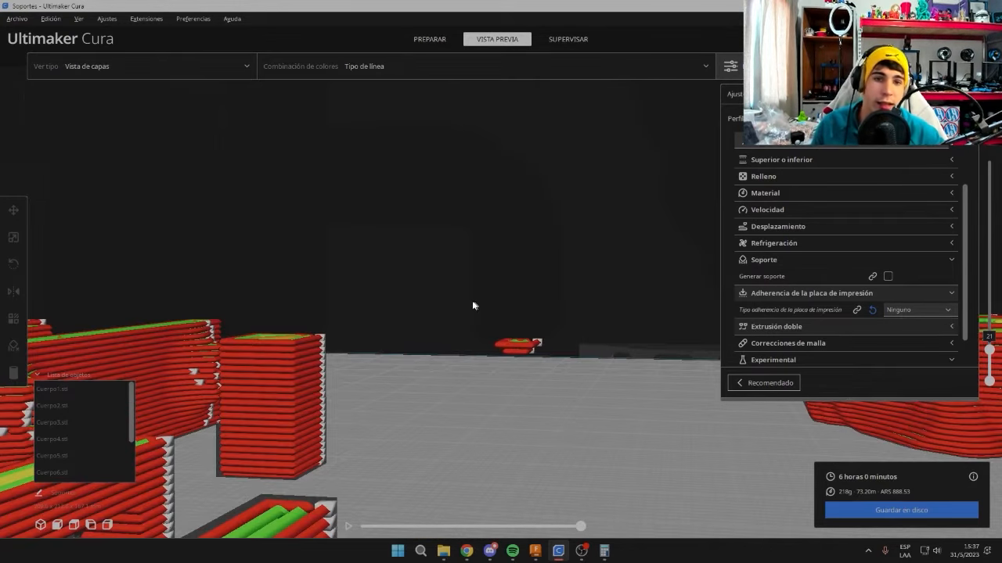
scroll(474, 321, "down", 2)
Return to the preparation view and add a cylindrical custom support of size 5 beneath the hook's free end.
left_click(430, 39)
scroll(439, 274, "up", 2)
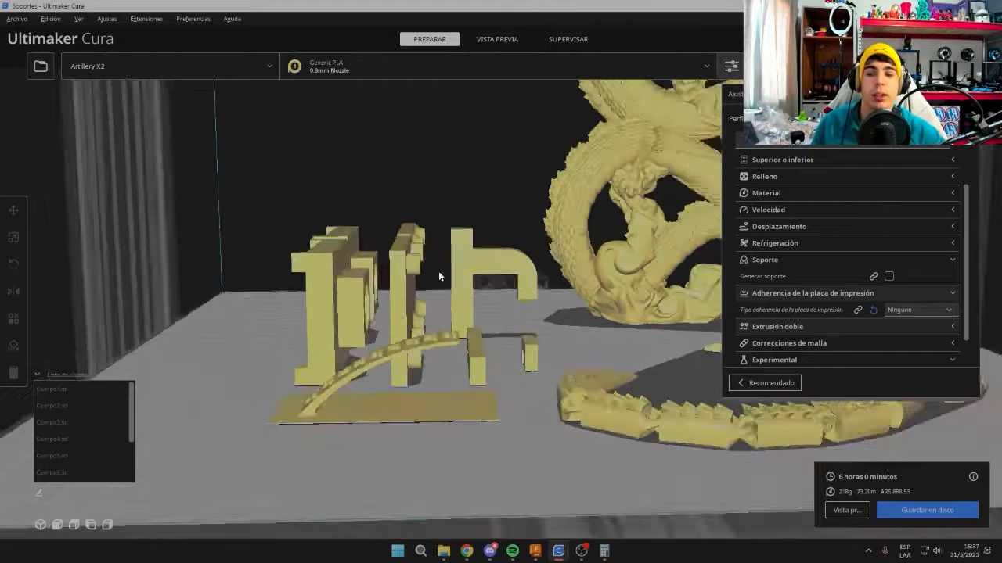
scroll(438, 274, "down", 3)
right_click_drag(412, 309, 397, 329)
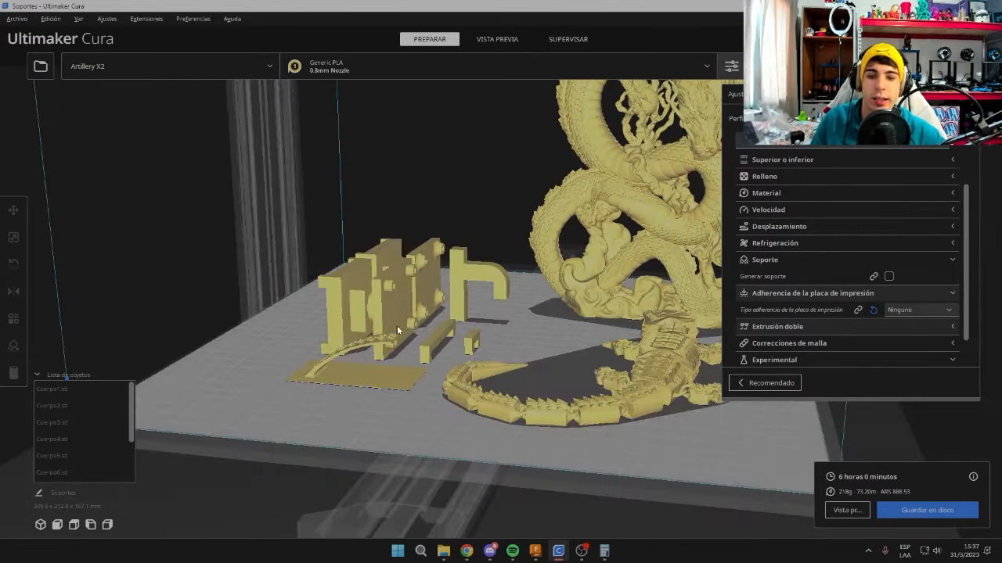
left_click(477, 290)
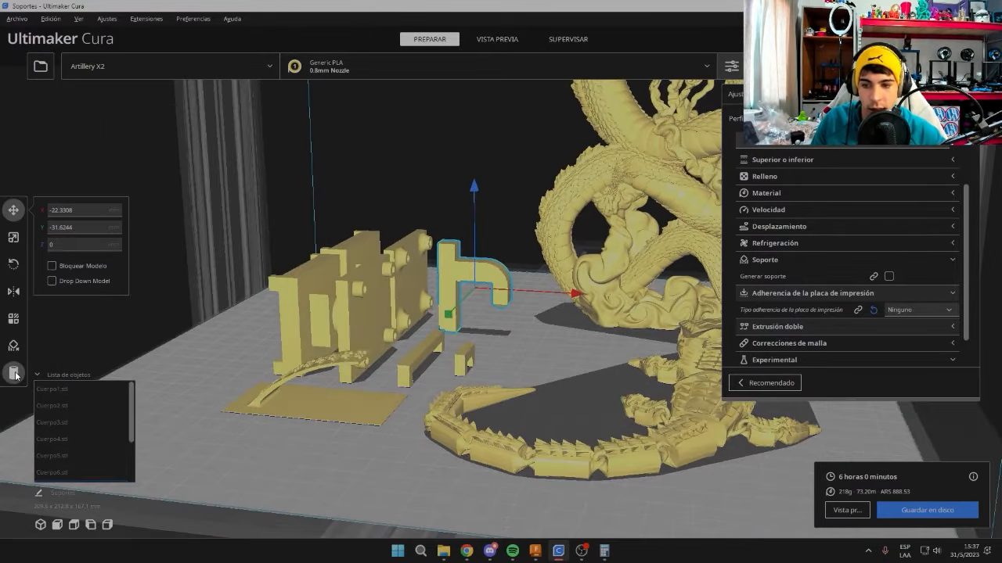
left_click(14, 374)
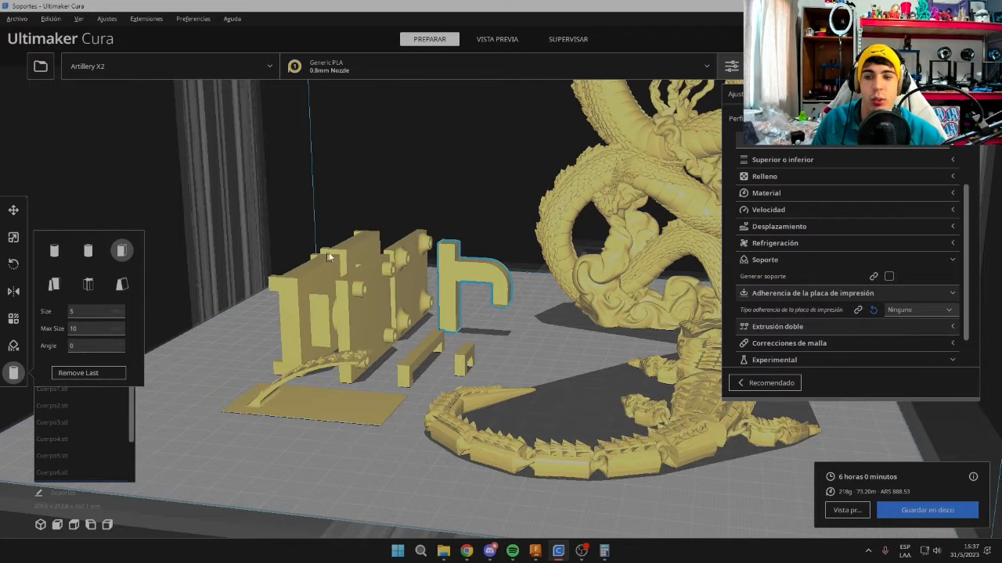
scroll(501, 288, "up", 4)
right_click_drag(534, 290, 495, 376)
left_click(504, 257)
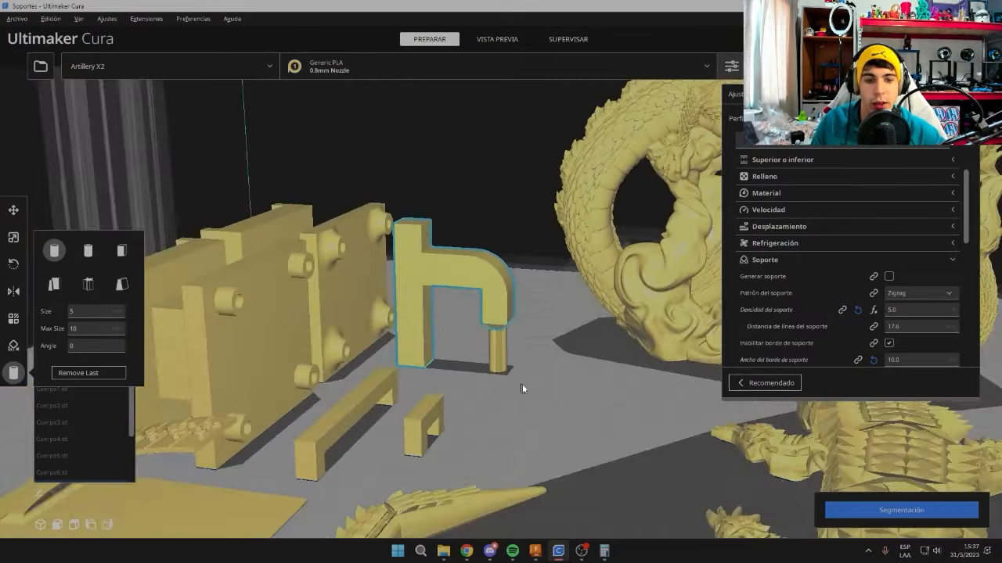
Slice the plate with the custom support and inspect the support column under the hook.
left_click(861, 506)
scroll(601, 411, "down", 5)
left_click(599, 412)
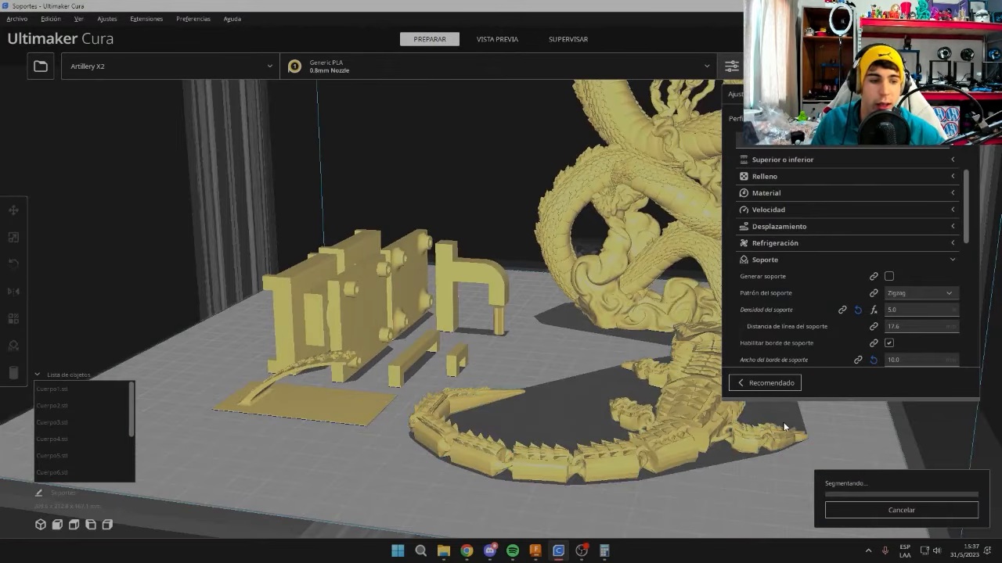
scroll(487, 339, "up", 8)
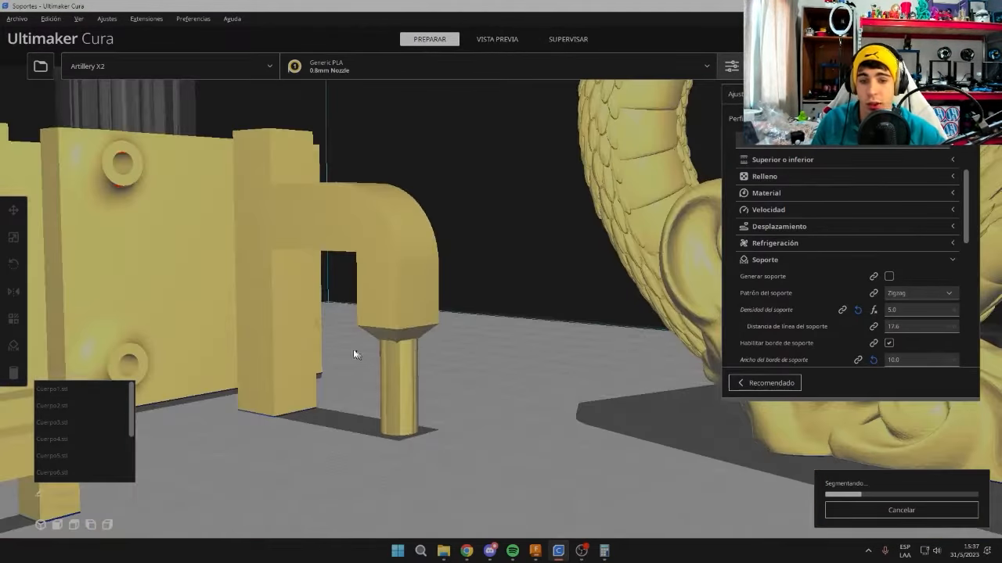
right_click_drag(353, 349, 381, 325)
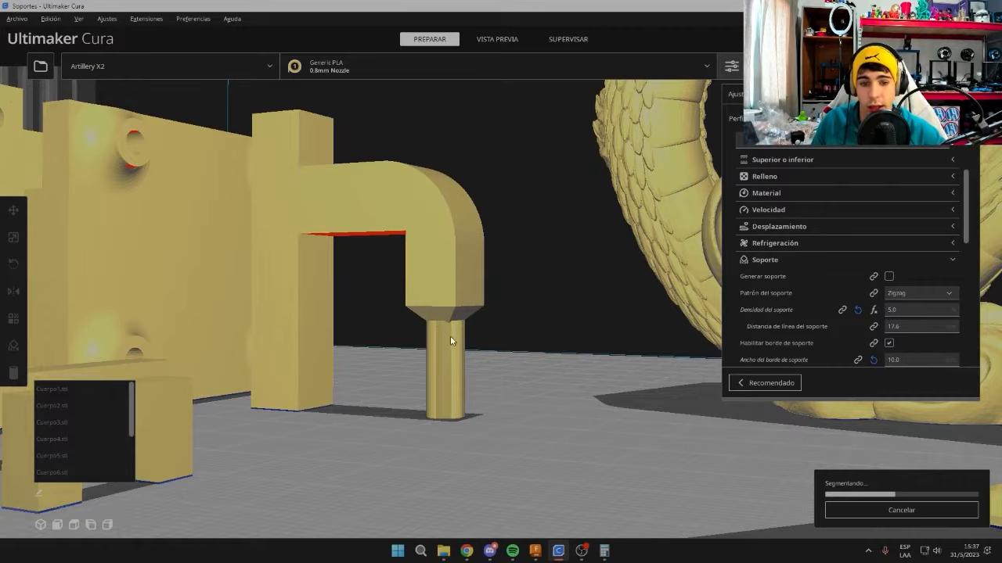
right_click_drag(450, 341, 437, 285)
scroll(437, 329, "down", 6)
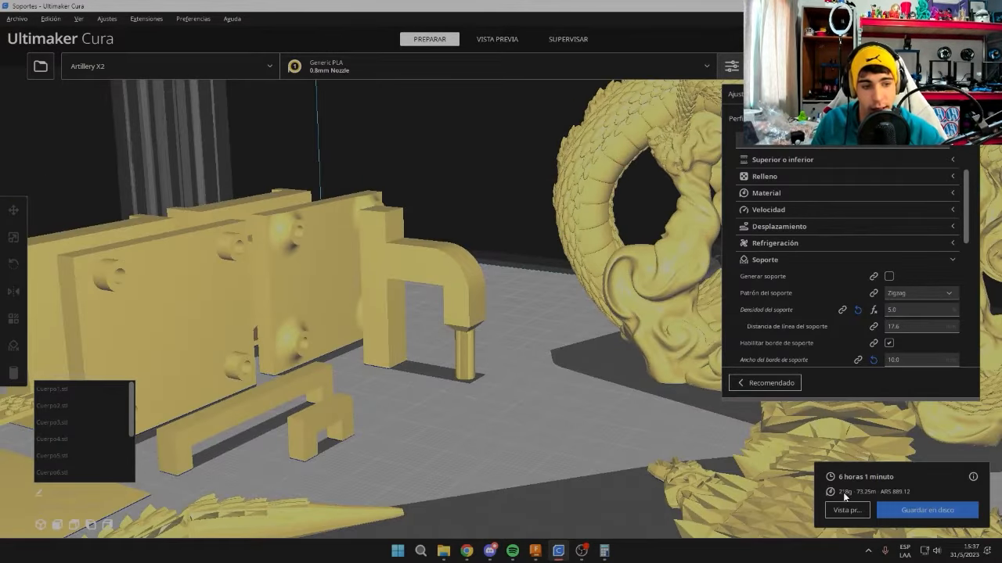
Preview the sliced support under the hook's free end and raise the layer preview to the topmost layer.
left_click(846, 509)
scroll(474, 376, "up", 8)
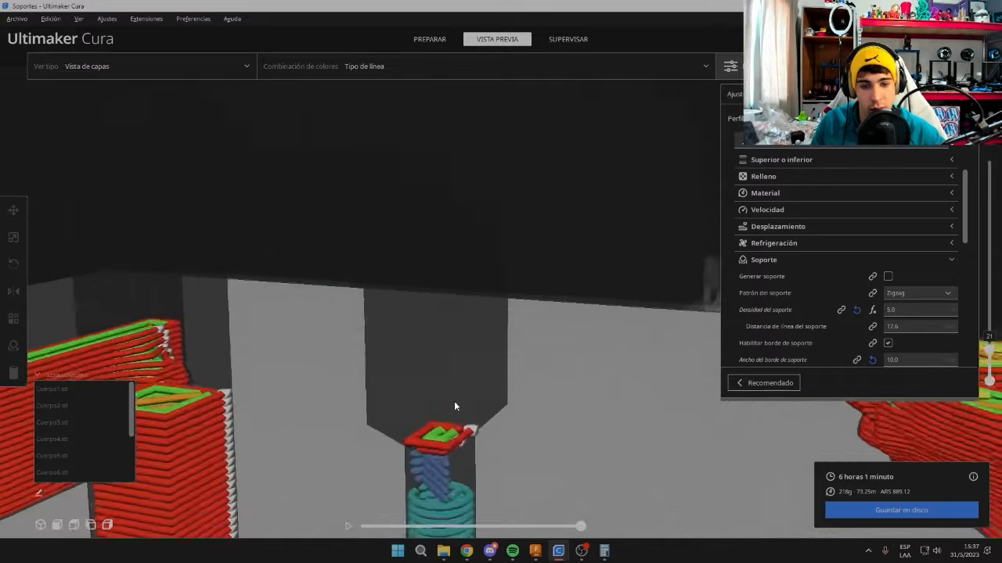
scroll(494, 366, "down", 3)
left_click_drag(994, 351, 991, 158)
scroll(512, 273, "down", 5)
right_click_drag(512, 274, 474, 339)
Return to the preparation view and select the support column beneath the hook to show the custom support options.
left_click(434, 40)
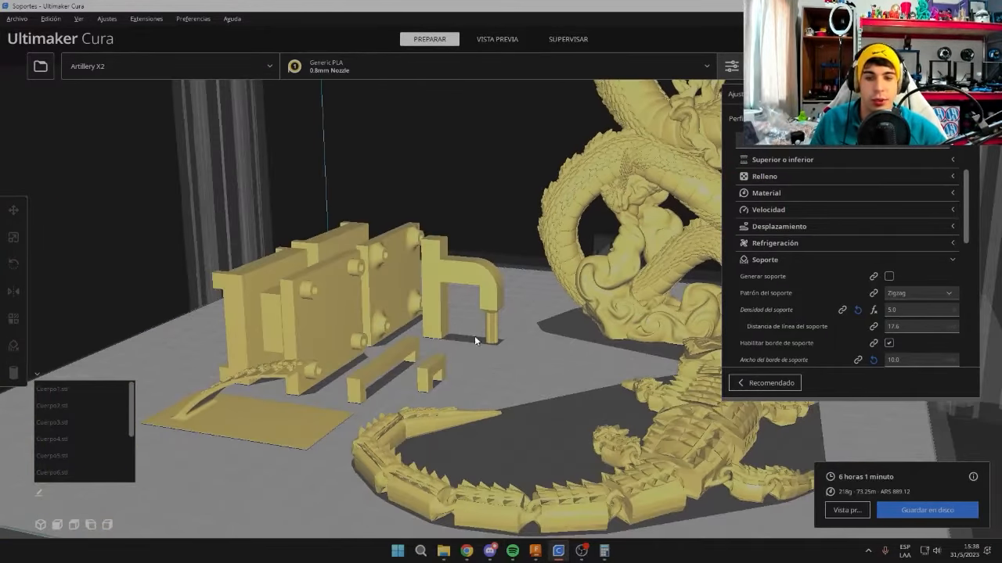
left_click(490, 335)
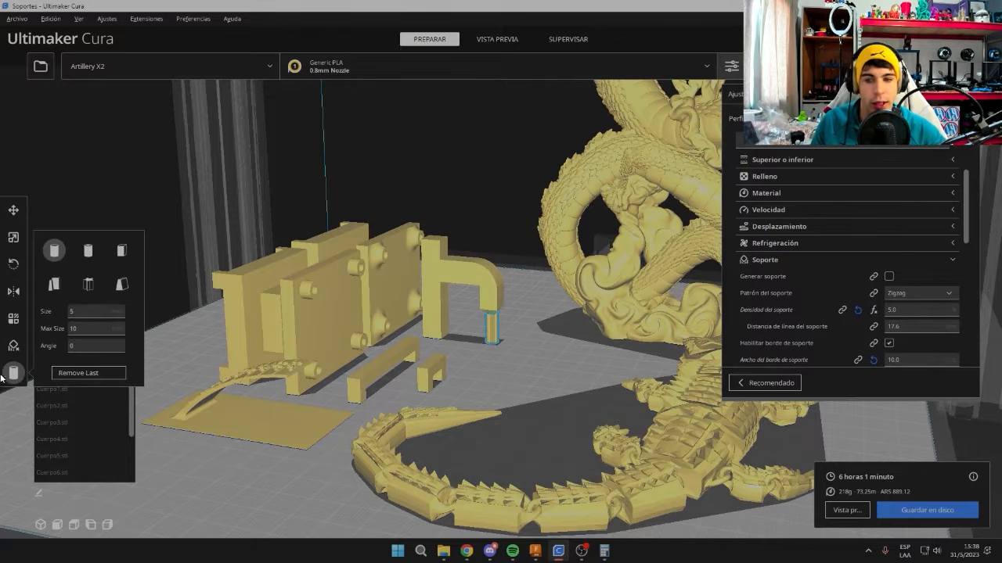
scroll(213, 280, "down", 5)
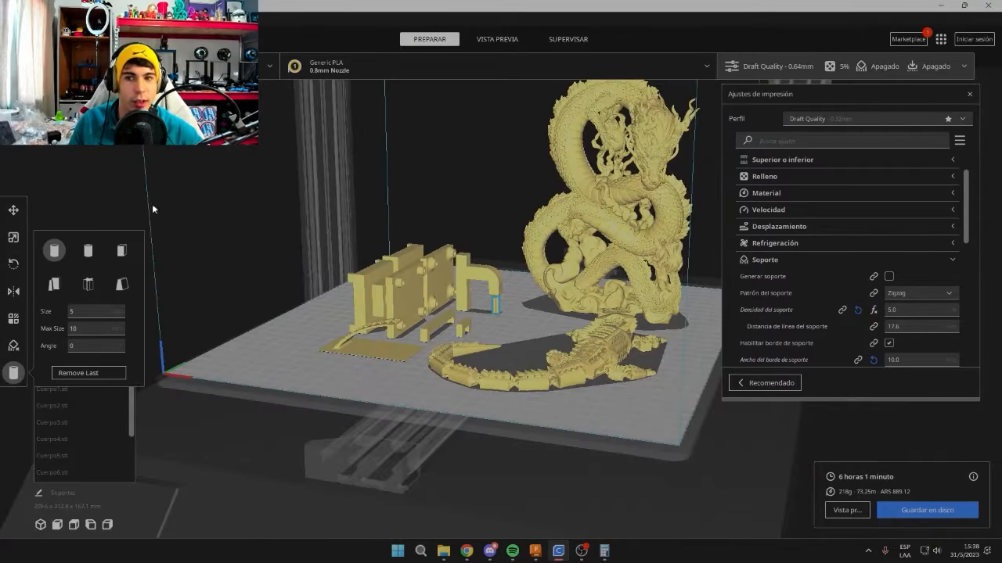
Open the Marketplace and look up the Cylindric Custom Support plugin.
left_click(910, 39)
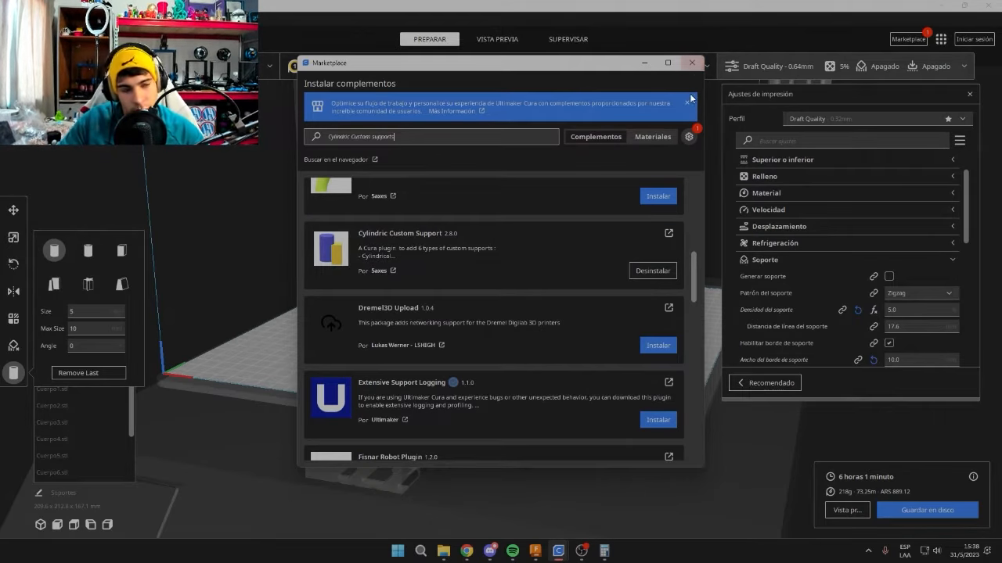
Close the Marketplace and delete the custom support column beneath the hook's free end.
left_click(692, 63)
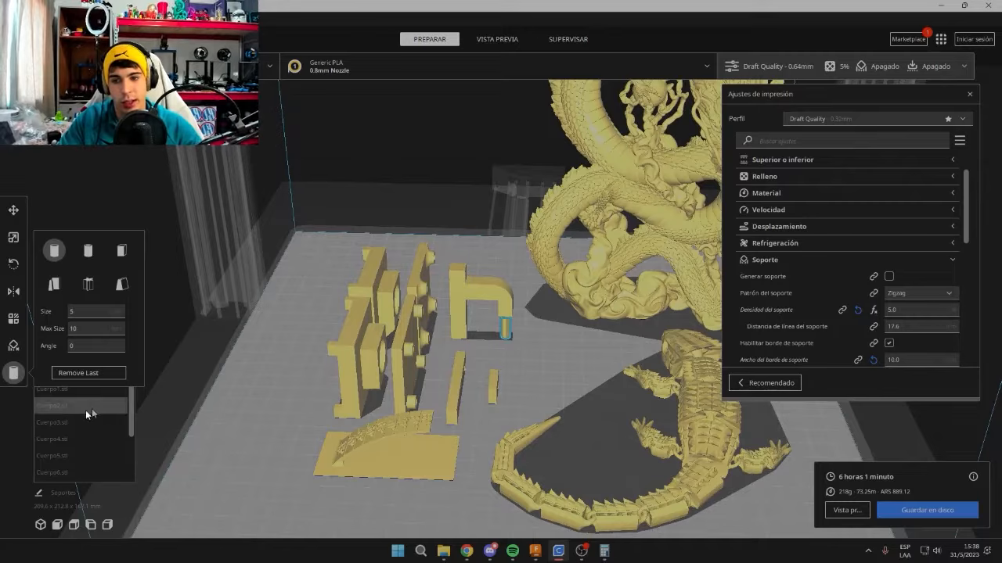
right_click_drag(341, 368, 499, 335)
left_click(553, 306)
scroll(498, 335, "up", 4)
scroll(499, 334, "down", 4)
left_click(521, 317)
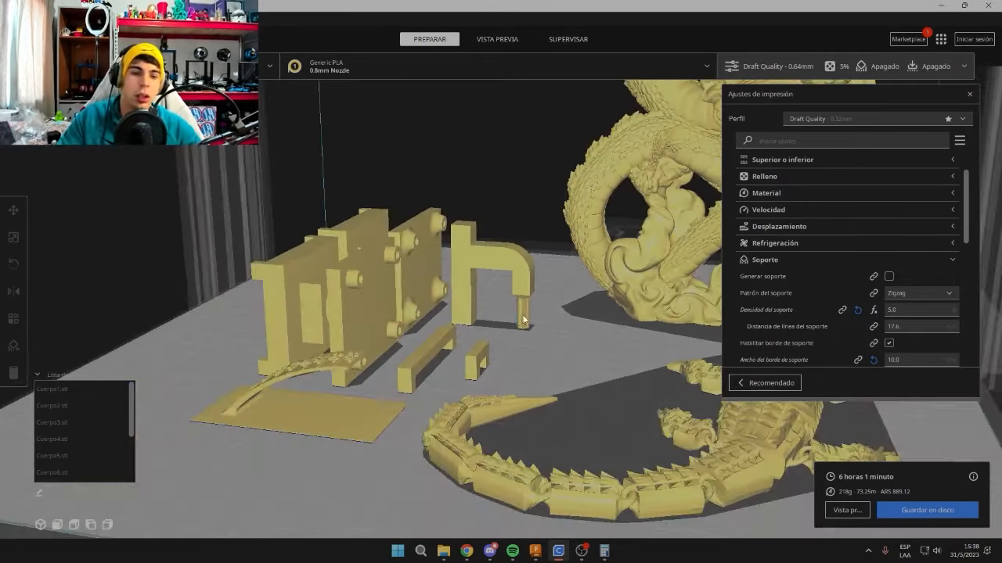
key("Delete")
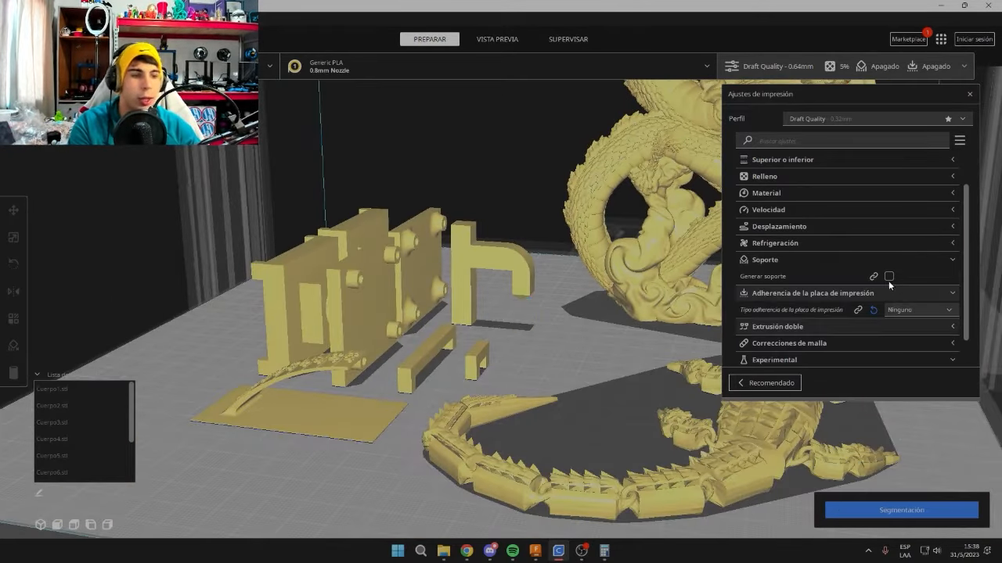
Examine the unsupported hook and the curved overhang test model on the build plate from several angles.
scroll(469, 205, "up", 6)
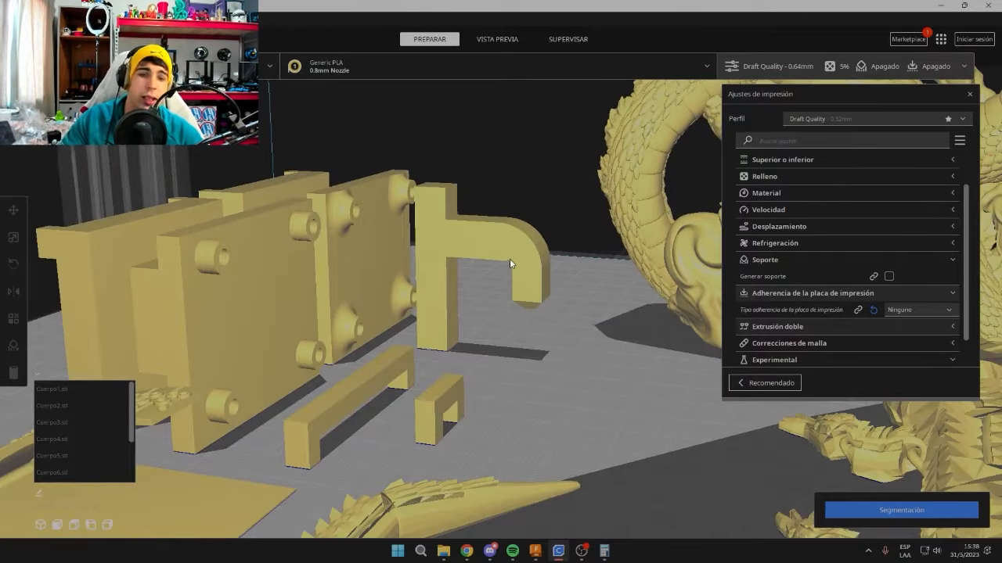
scroll(442, 327, "down", 3)
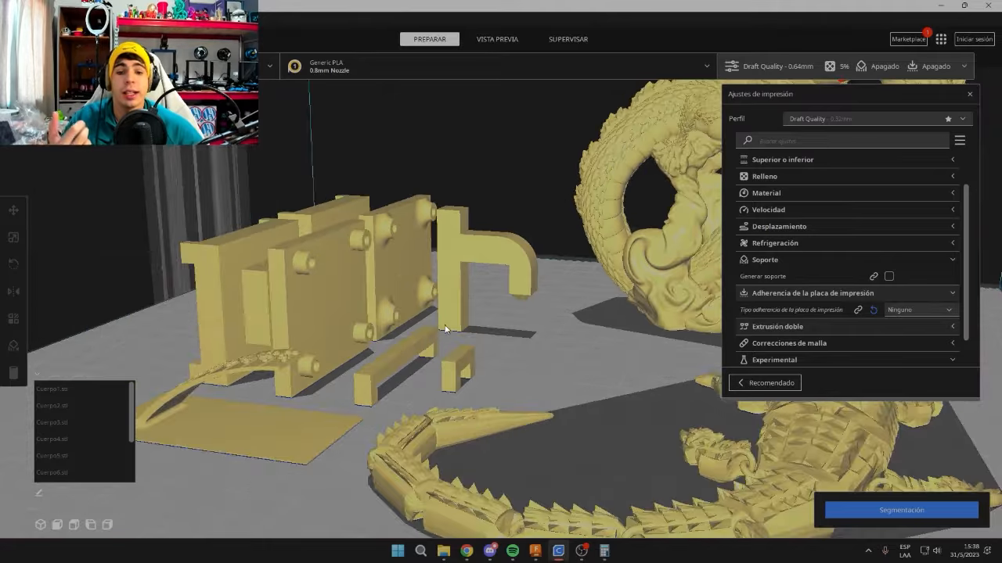
scroll(439, 315, "up", 1)
scroll(412, 397, "down", 2)
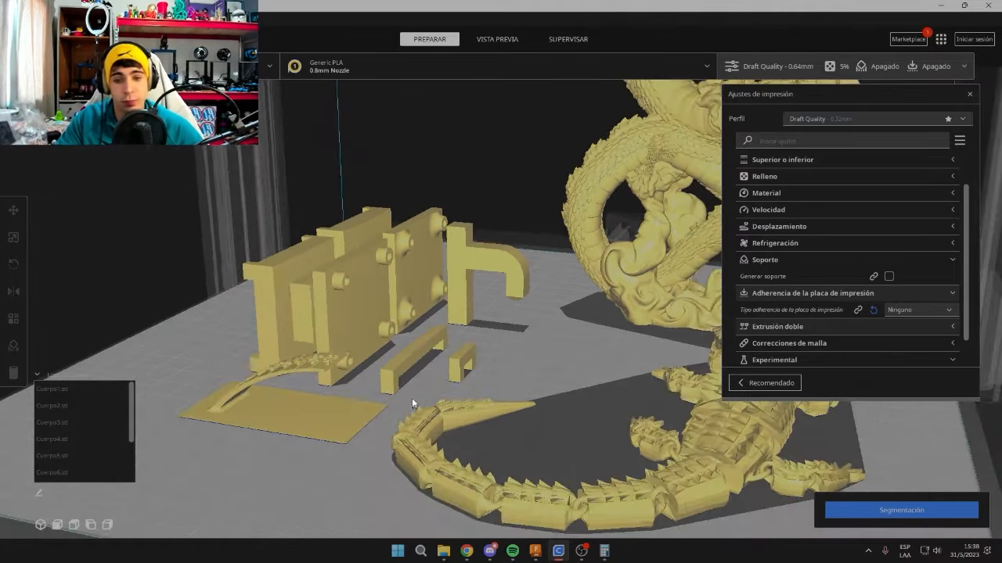
scroll(452, 245, "up", 5)
right_click_drag(485, 234, 453, 357)
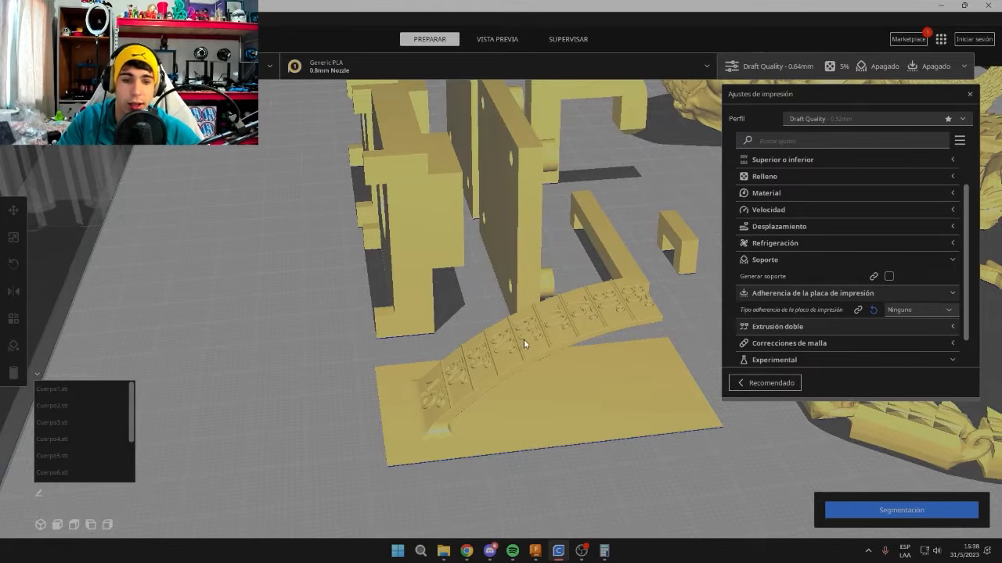
right_click_drag(522, 343, 508, 316)
left_click(451, 311)
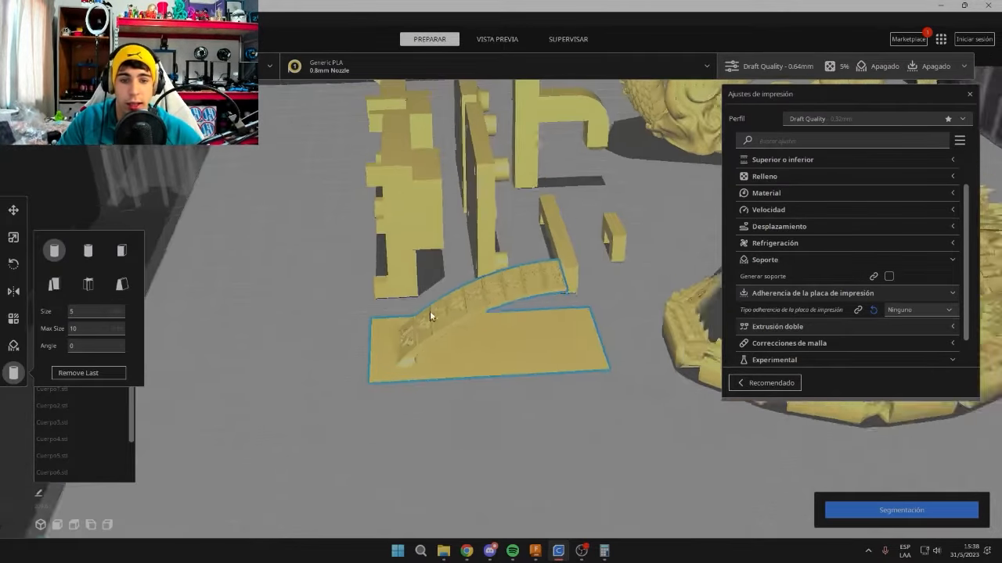
right_click_drag(430, 317, 345, 349)
left_click(431, 381)
scroll(450, 335, "down", 1)
scroll(439, 302, "up", 3)
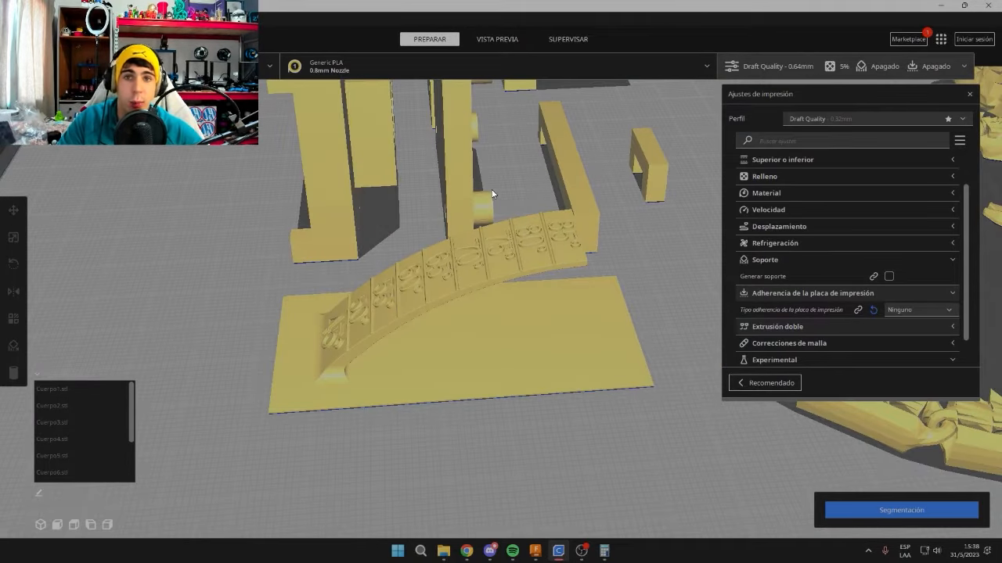
right_click_drag(492, 194, 439, 211)
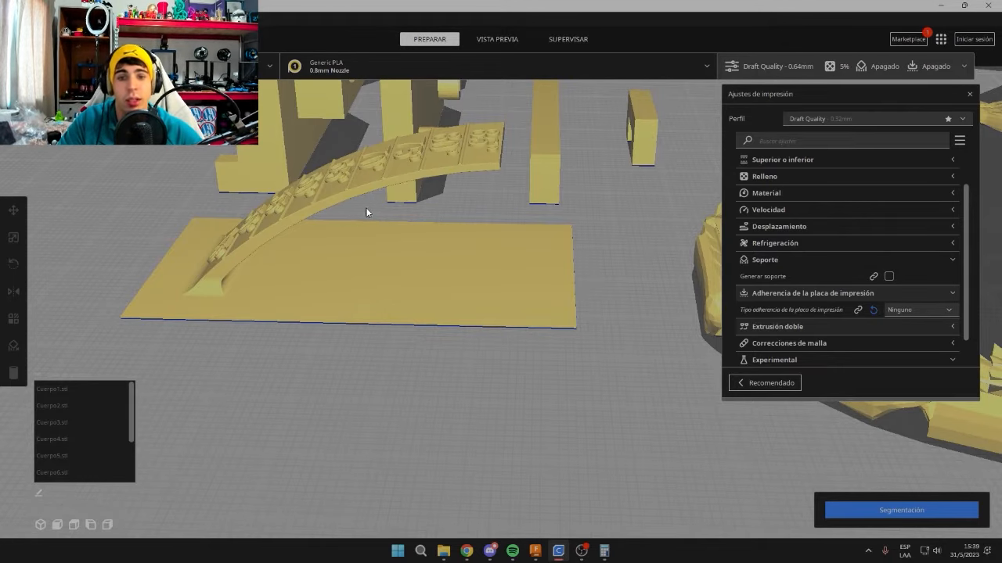
right_click_drag(365, 208, 453, 365)
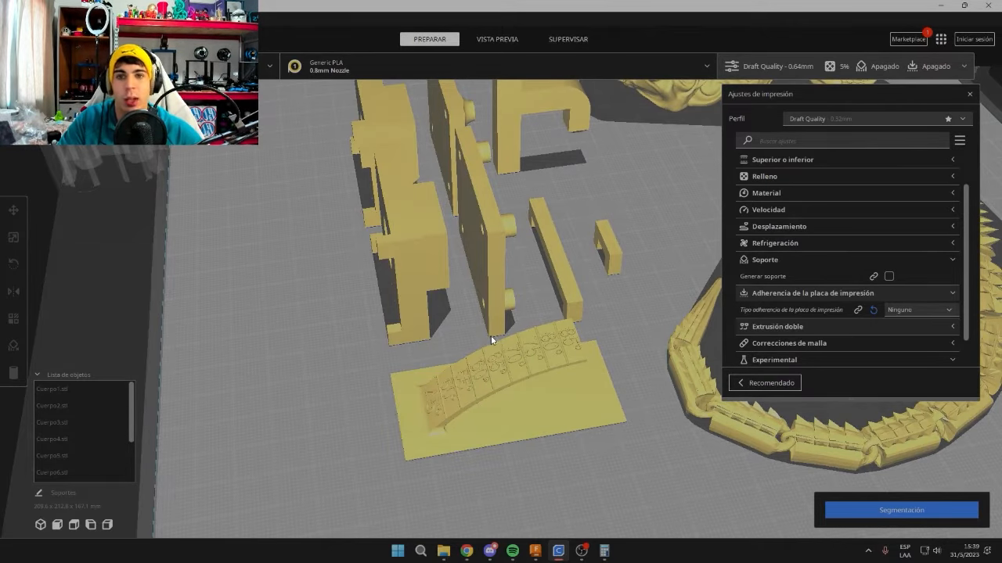
right_click_drag(611, 293, 583, 293)
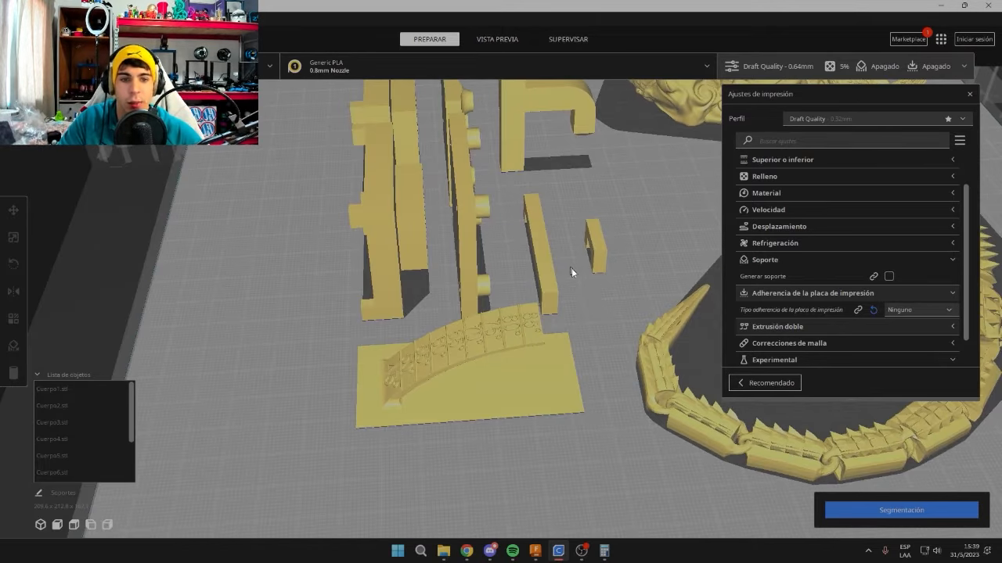
scroll(572, 268, "up", 4)
scroll(455, 321, "down", 4)
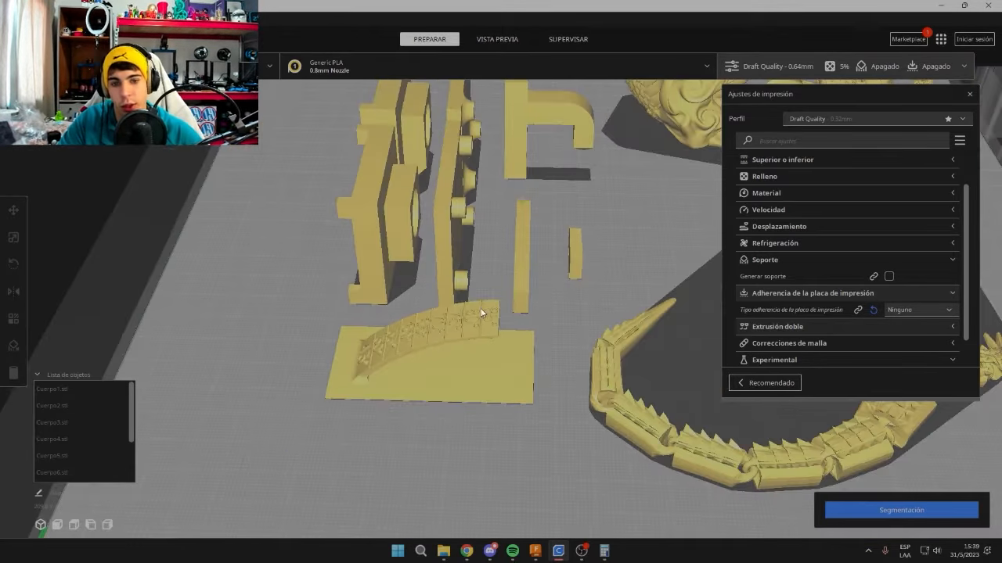
right_click_drag(531, 306, 495, 290)
scroll(542, 317, "up", 3)
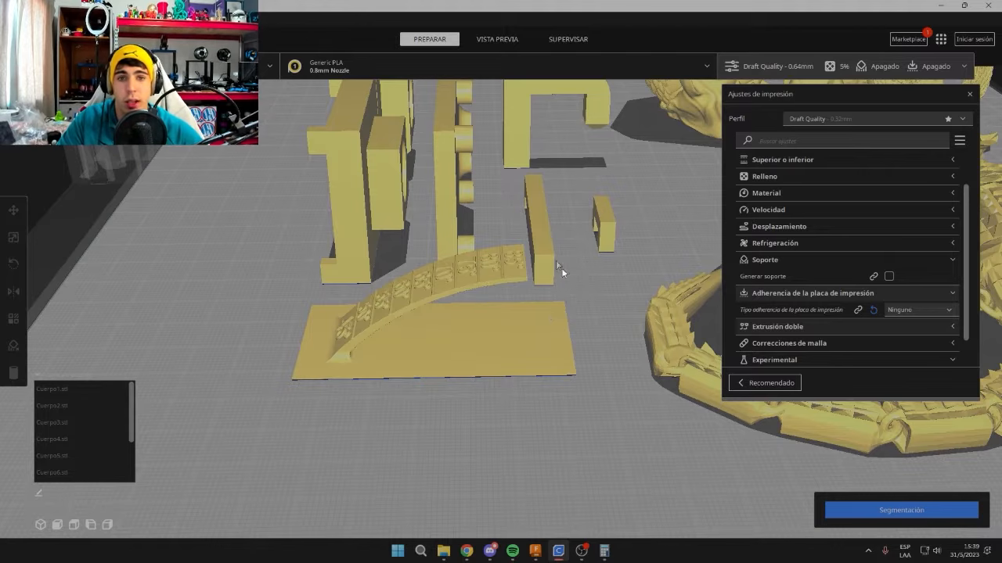
scroll(433, 319, "down", 2)
right_click_drag(466, 321, 466, 304)
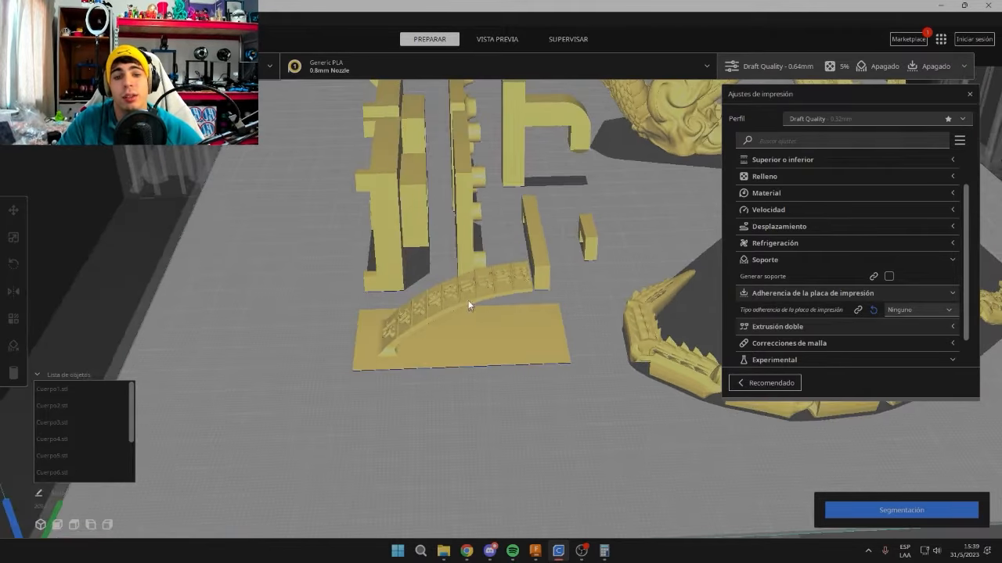
scroll(440, 277, "up", 4)
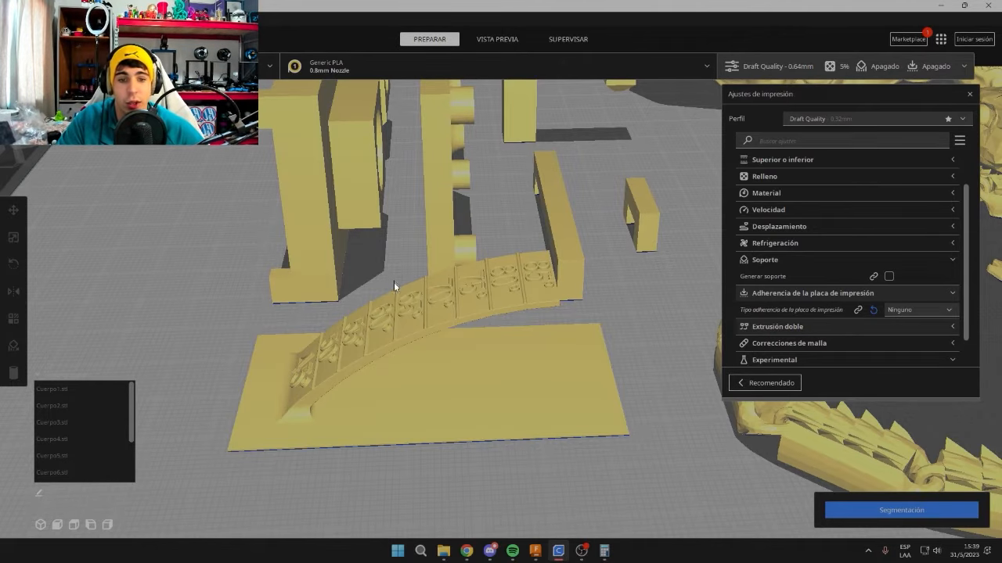
right_click_drag(415, 305, 464, 293)
scroll(476, 280, "up", 2)
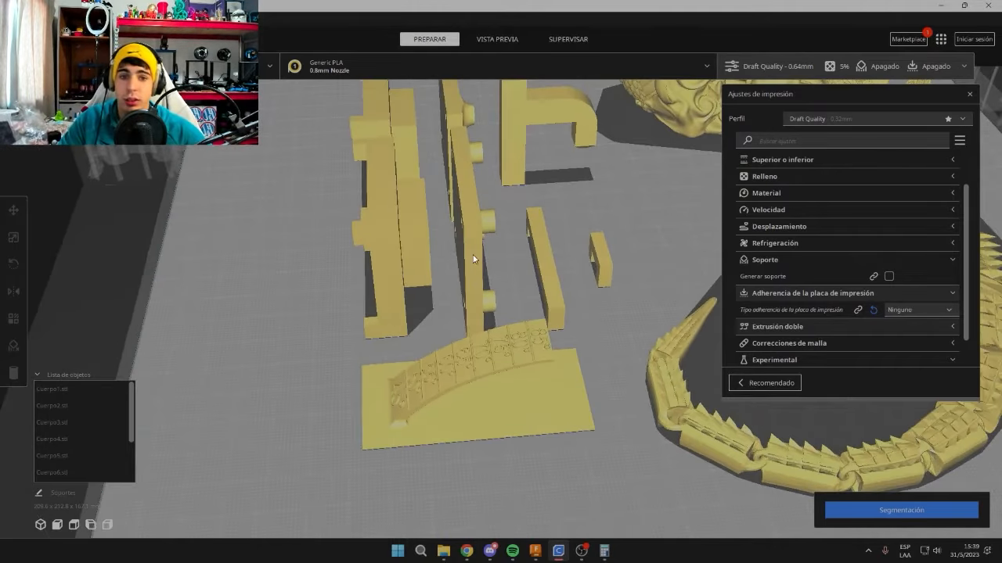
Move the curved overhang test model slightly forward on the build plate, away from the neighbouring parts.
left_click(509, 381)
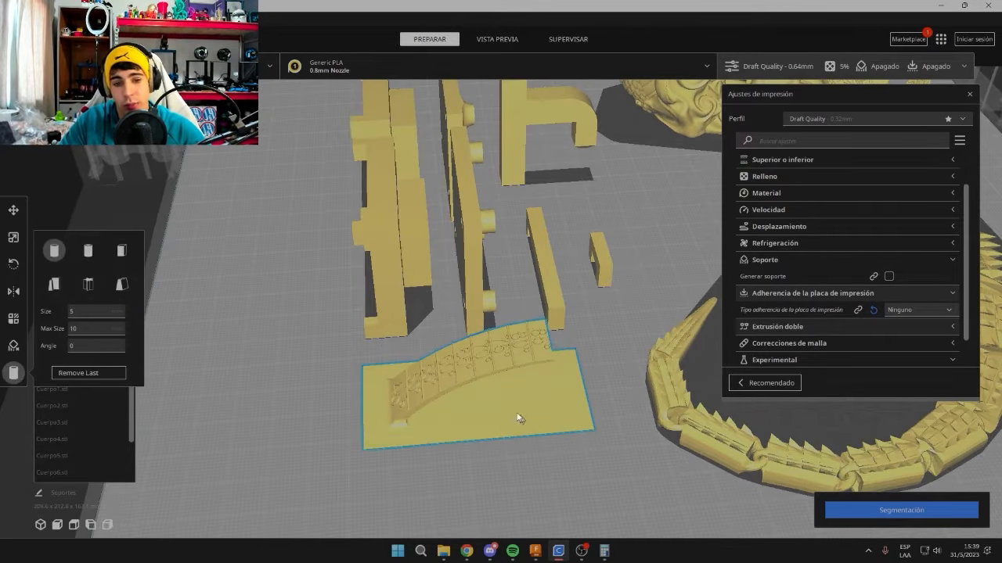
left_click(13, 211)
left_click_drag(513, 409, 514, 423)
left_click(495, 403)
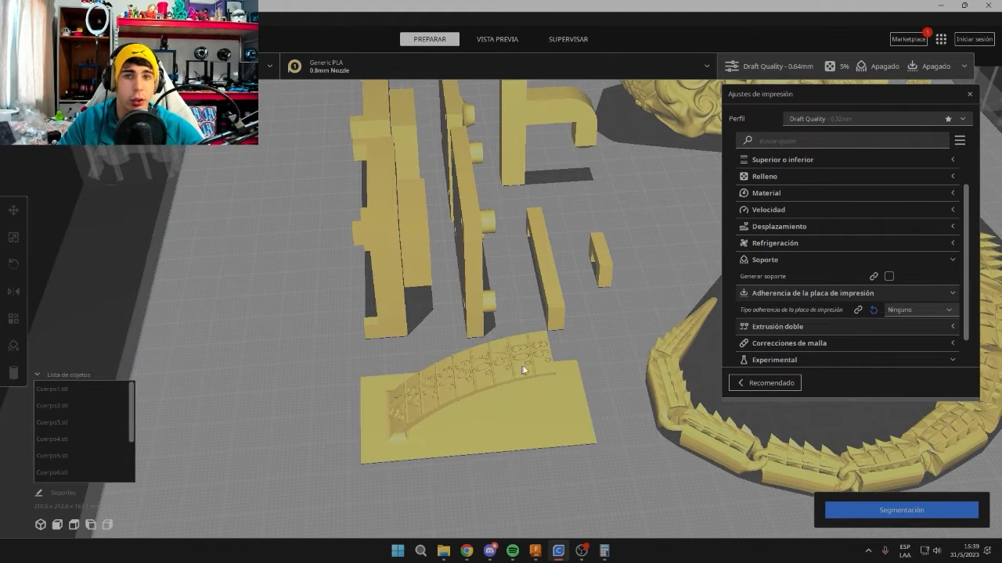
Slice the plate with support generation off and preview the toolpaths of the overhang test model.
right_click_drag(523, 369, 514, 252)
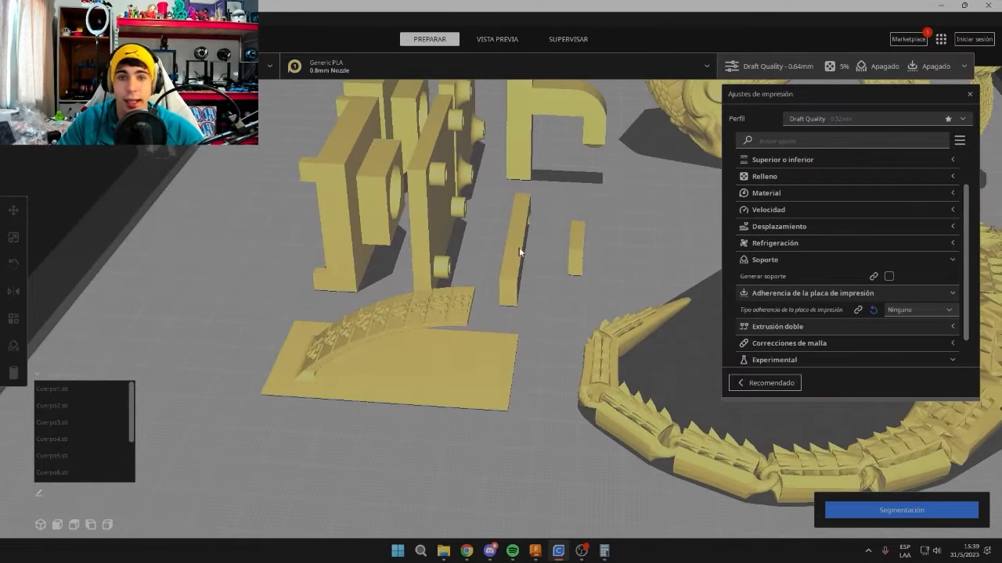
left_click(898, 508)
right_click_drag(423, 288, 452, 143)
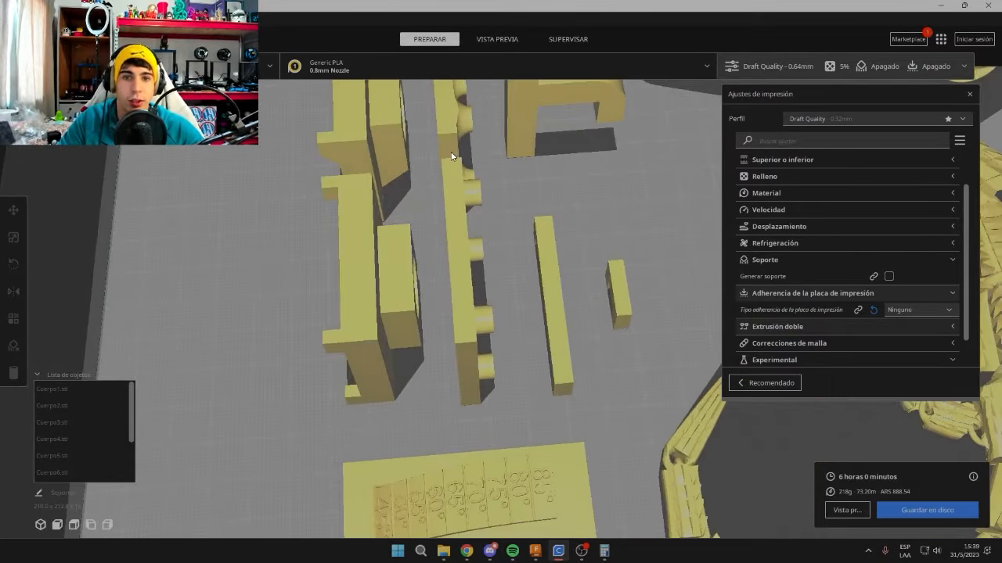
left_click(846, 510)
right_click_drag(429, 257, 441, 121)
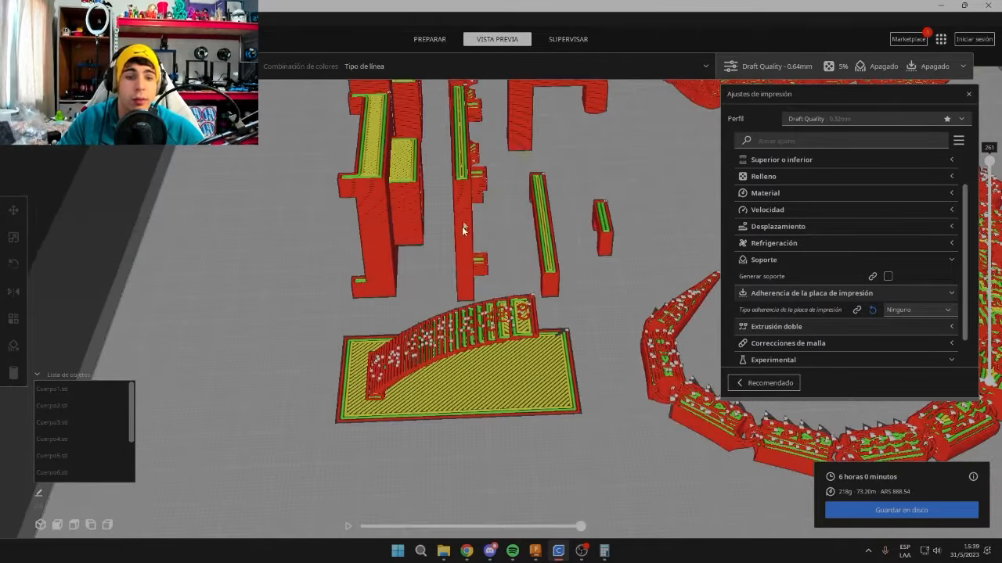
right_click_drag(462, 230, 482, 255)
scroll(480, 259, "up", 6)
scroll(469, 237, "down", 6)
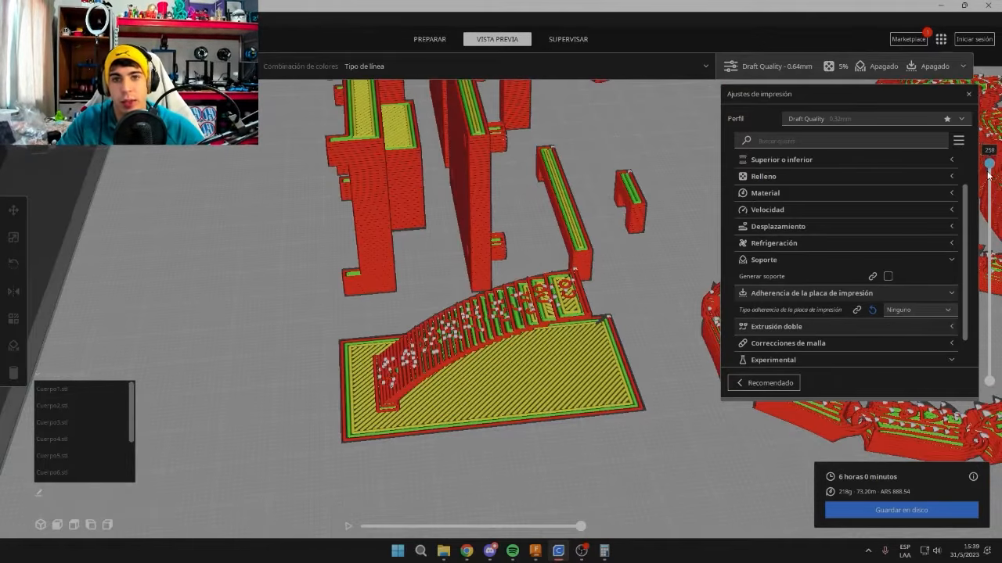
Lower the layer preview to layer 20 and inspect the sloped section of the overhang test.
left_click_drag(989, 174, 935, 357)
scroll(460, 335, "up", 6)
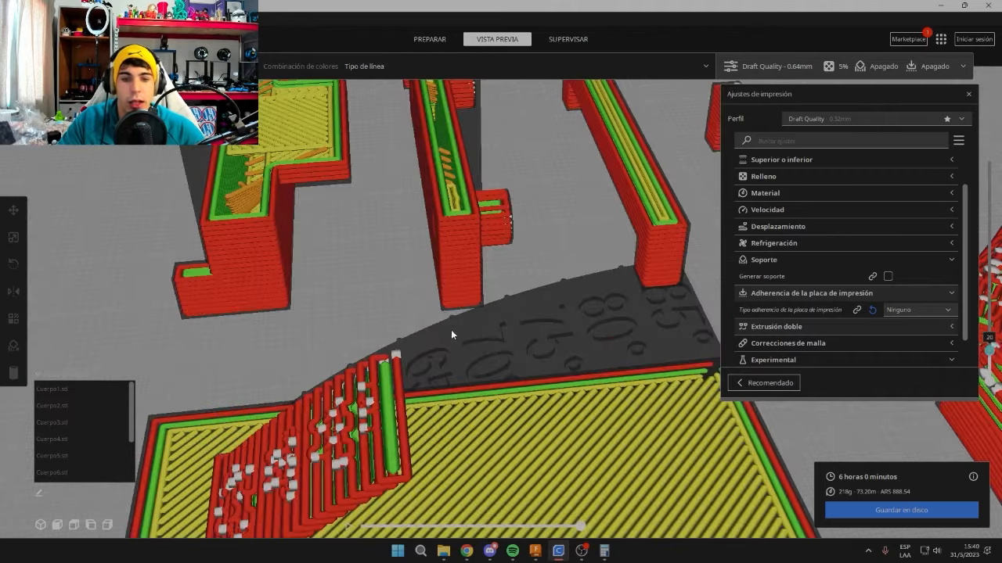
right_click_drag(460, 322, 421, 233)
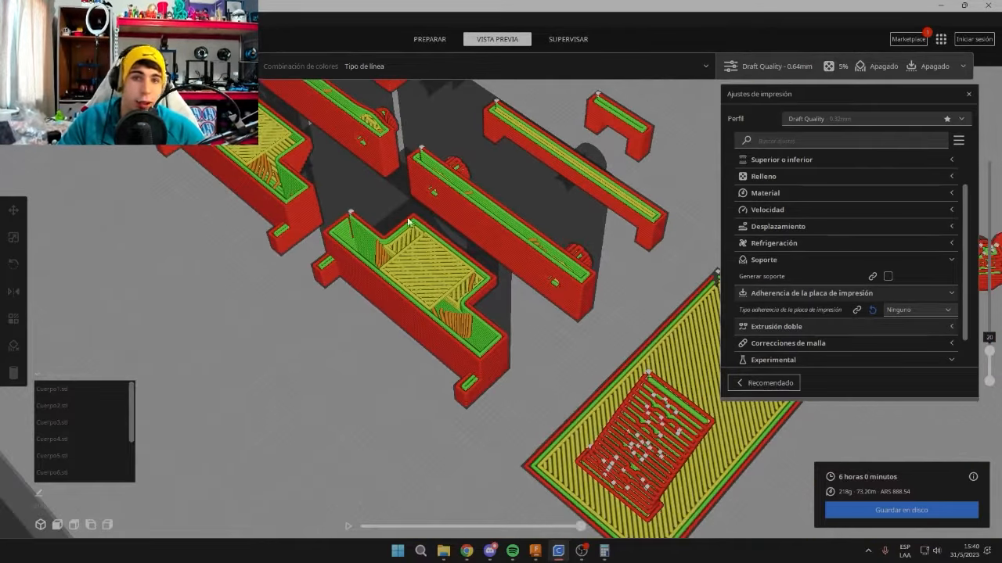
middle_click_drag(571, 291, 456, 274)
scroll(501, 282, "up", 4)
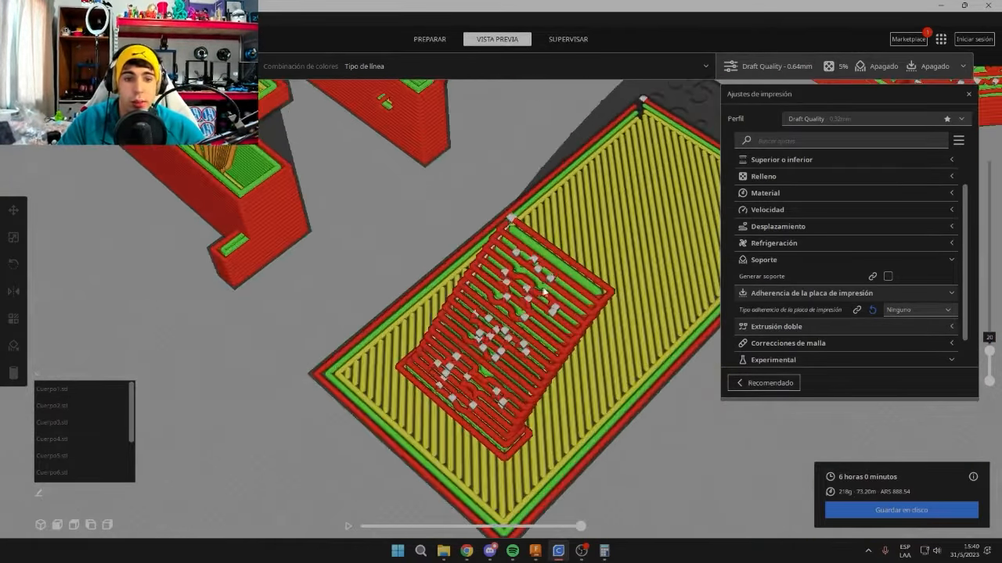
right_click_drag(501, 250, 549, 284)
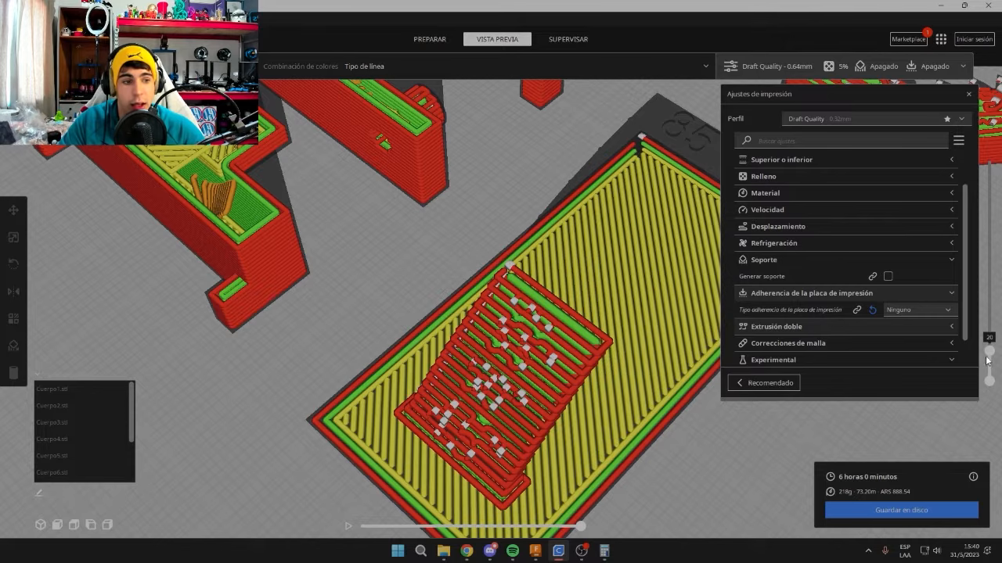
Examine the uppermost lines of layer 20 on the overhang test and compare them with the adjacent parts.
left_click_drag(991, 350, 991, 350)
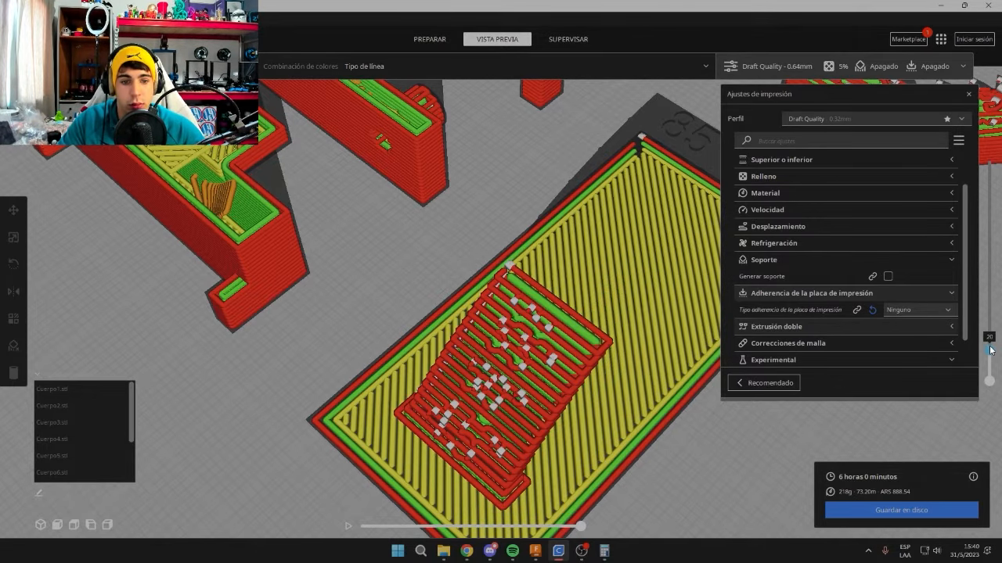
scroll(518, 288, "up", 3)
scroll(524, 290, "down", 5)
scroll(574, 359, "up", 3)
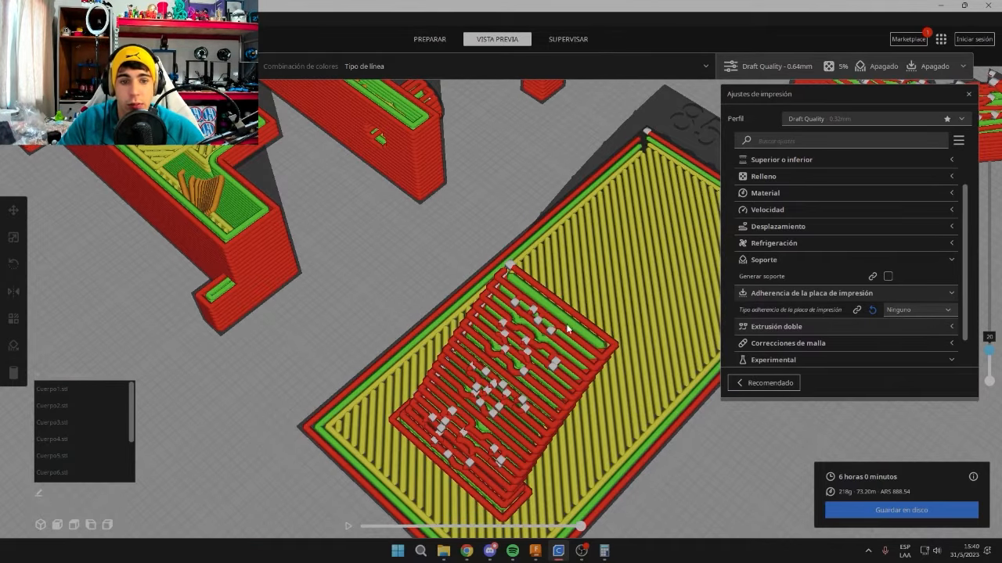
scroll(555, 325, "down", 2)
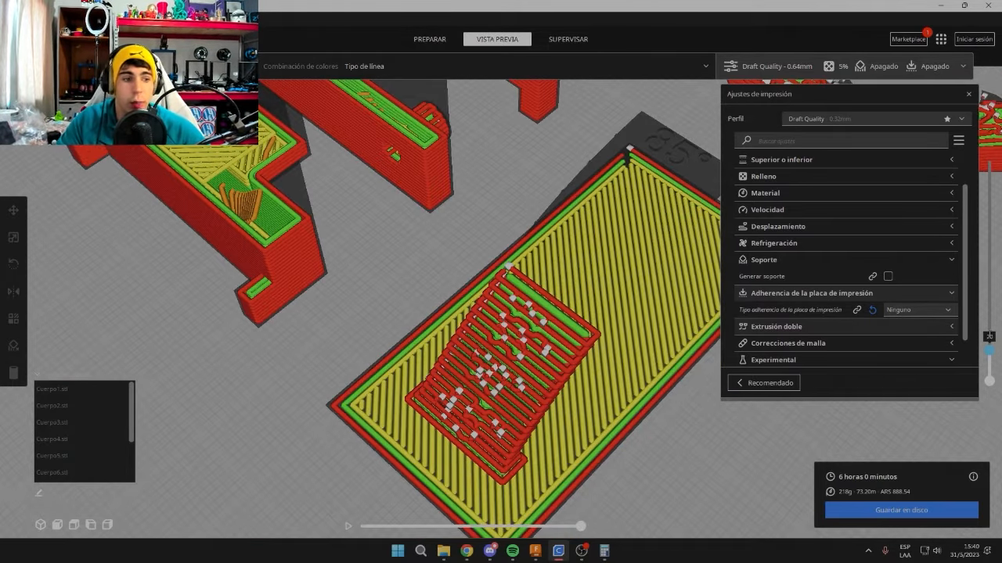
scroll(441, 279, "down", 3)
scroll(634, 309, "up", 3)
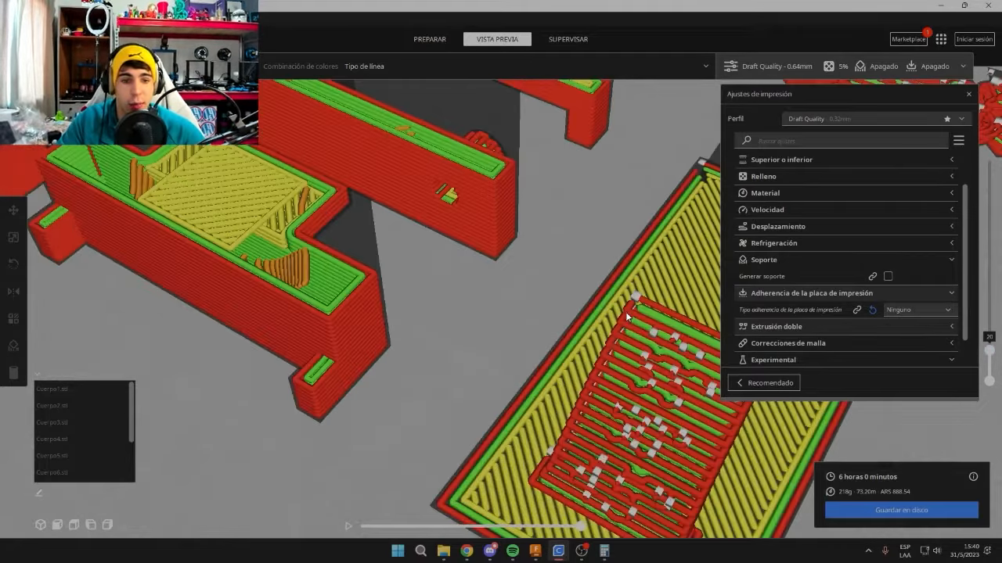
scroll(462, 188, "down", 2)
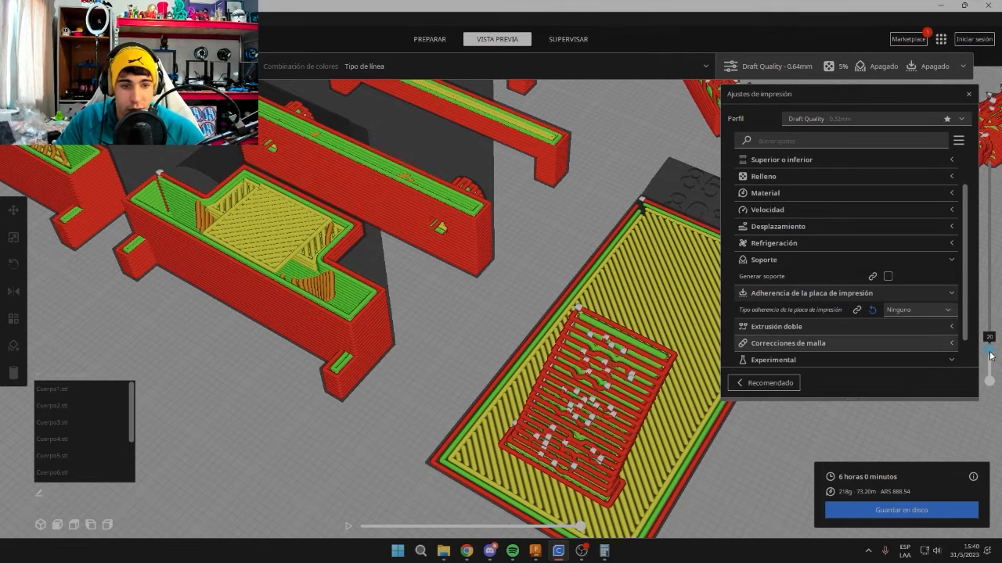
Raise the layer preview to layer 22 and check how far the new layers overhang on the curved test model.
left_click_drag(989, 352, 989, 349)
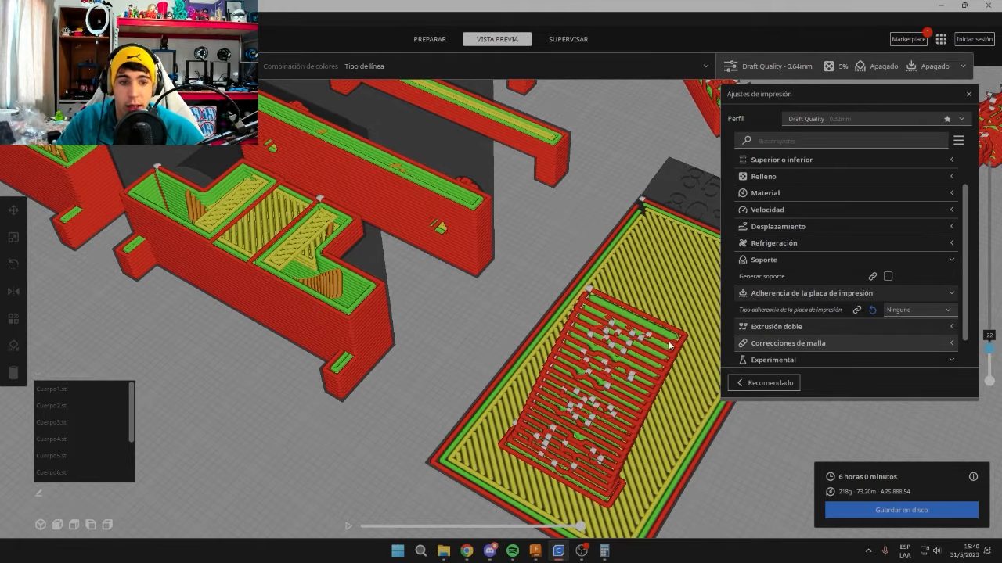
right_click_drag(686, 350, 518, 330)
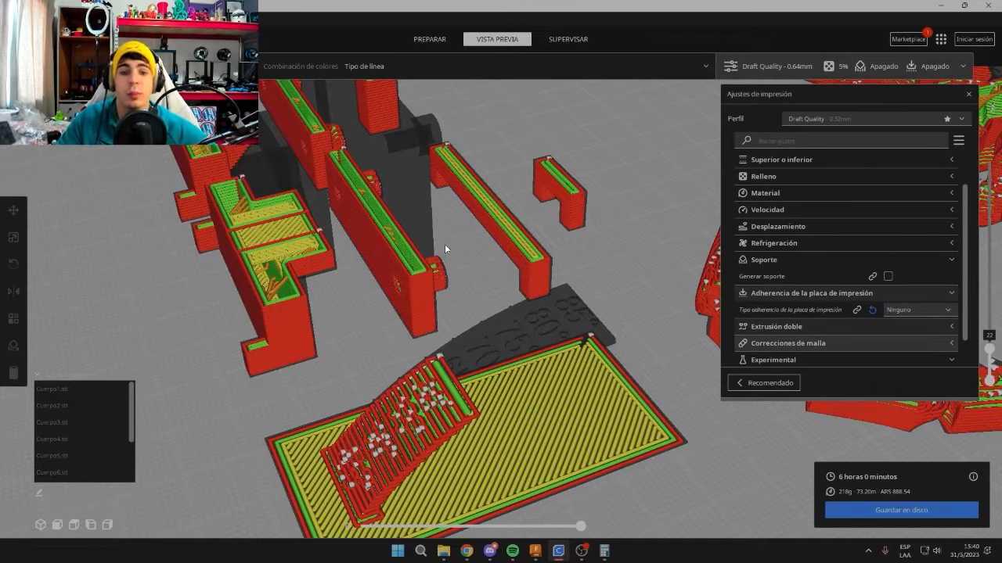
scroll(479, 273, "down", 5)
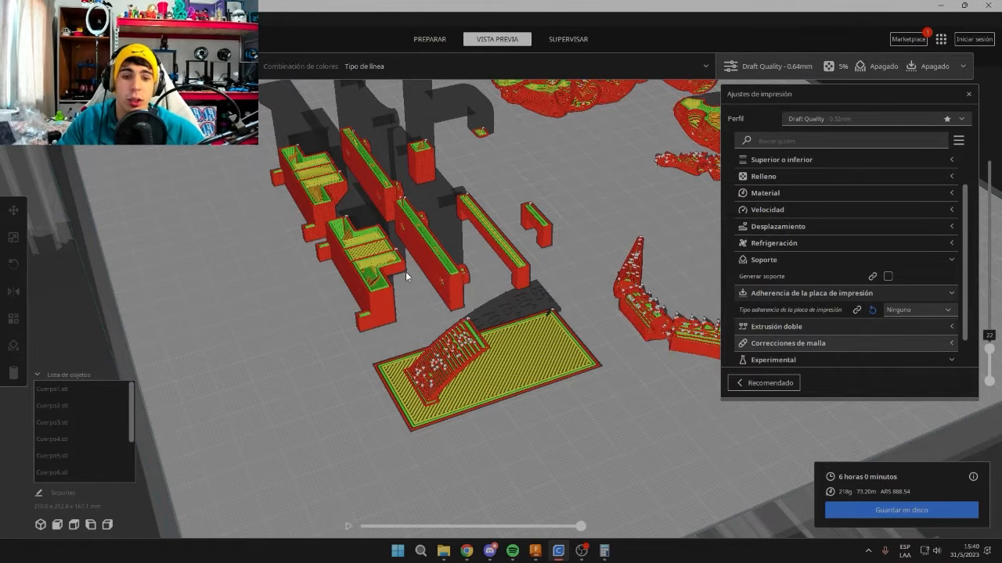
Inspect the curved overhang test at layer 22 from several angles, comparing its leading edge with the adjacent upright parts.
scroll(405, 274, "up", 4)
scroll(483, 412, "down", 3)
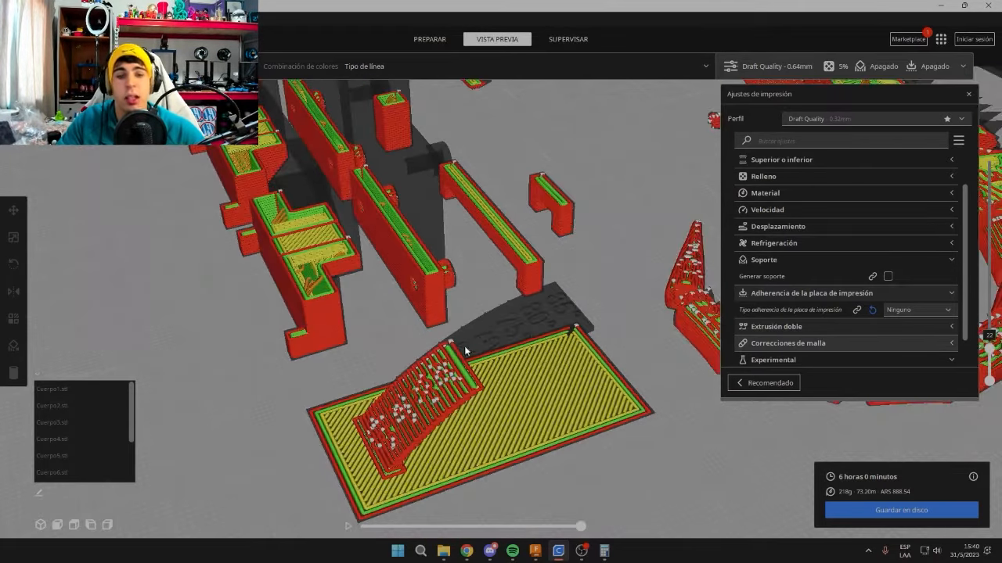
right_click_drag(480, 336, 418, 202)
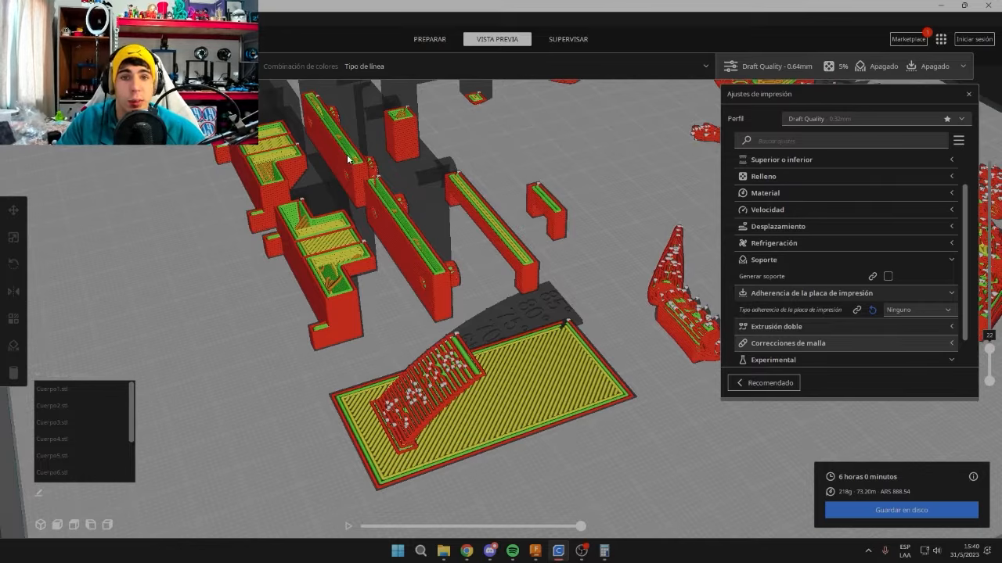
right_click_drag(652, 260, 510, 228)
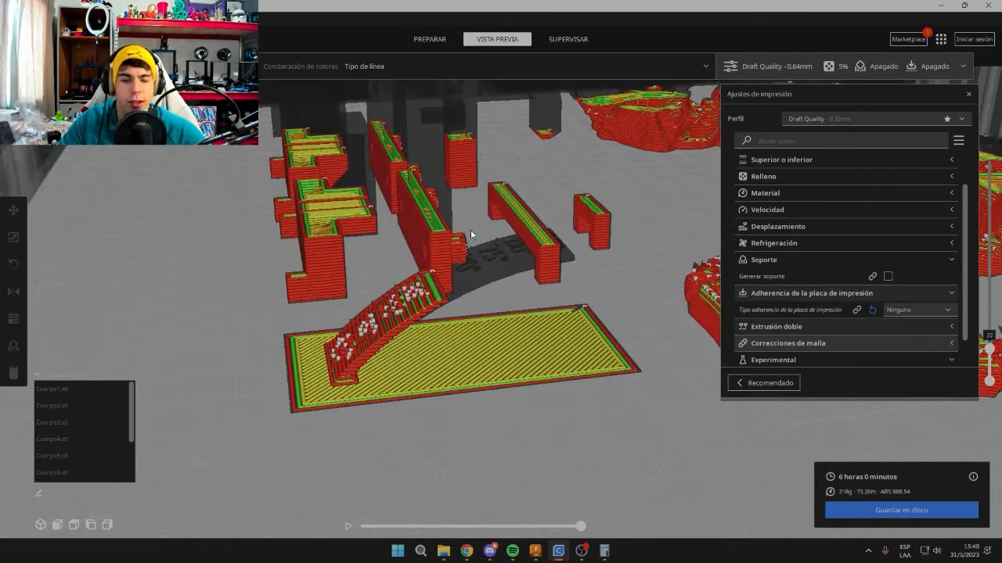
scroll(344, 264, "up", 3)
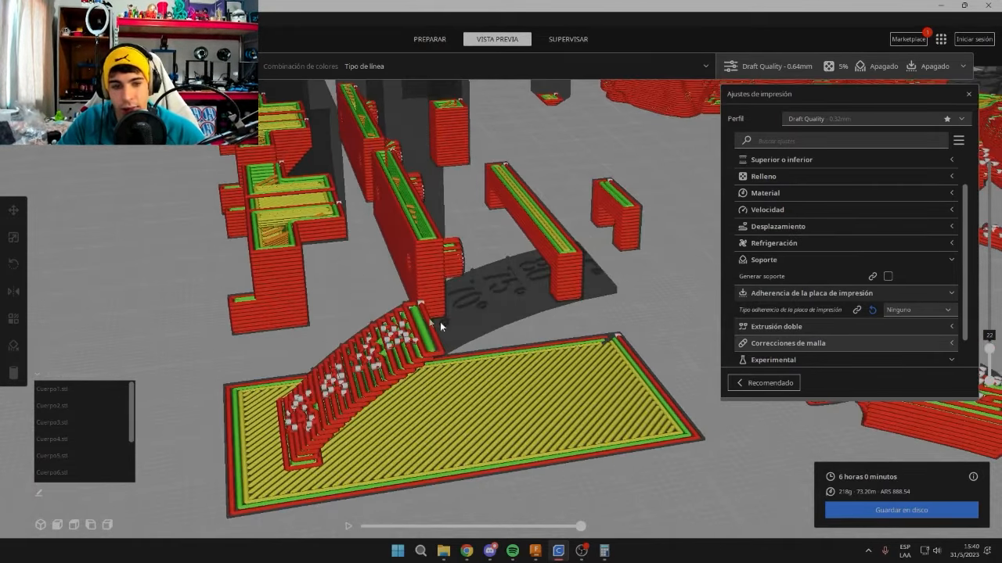
scroll(484, 350, "down", 1)
right_click_drag(495, 341, 575, 324)
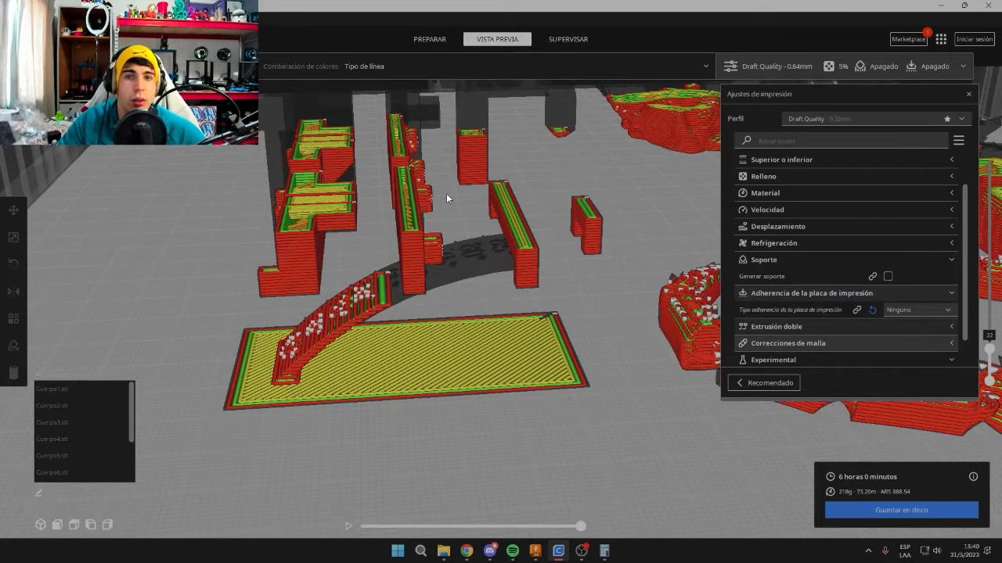
right_click_drag(466, 252, 438, 271)
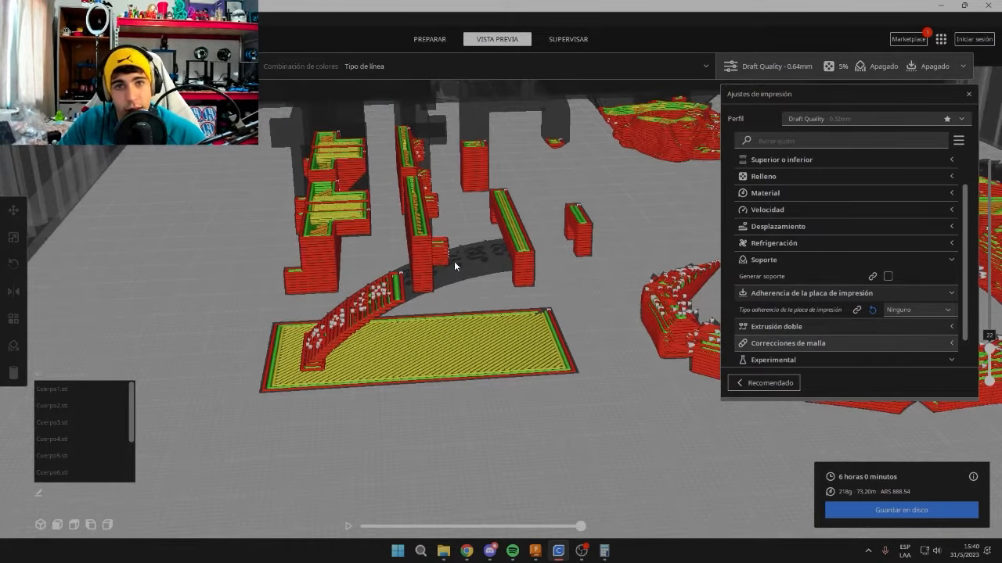
scroll(374, 268, "up", 2)
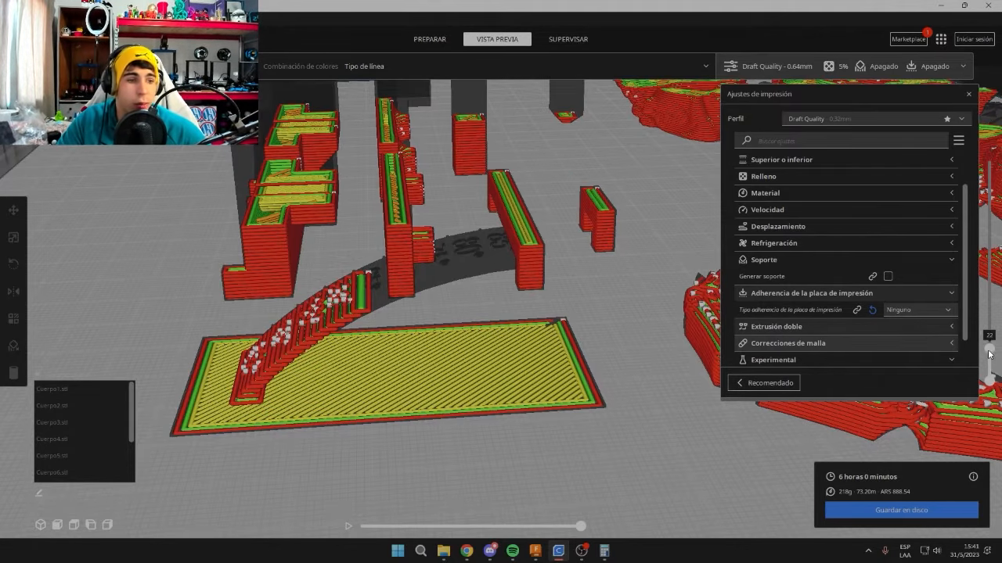
Raise the layer preview to layer 261 and inspect the full-height toolpaths of the upright parts and overhang test.
left_click_drag(989, 354, 988, 157)
scroll(439, 183, "down", 3)
right_click_drag(438, 184, 428, 238)
scroll(490, 252, "down", 4)
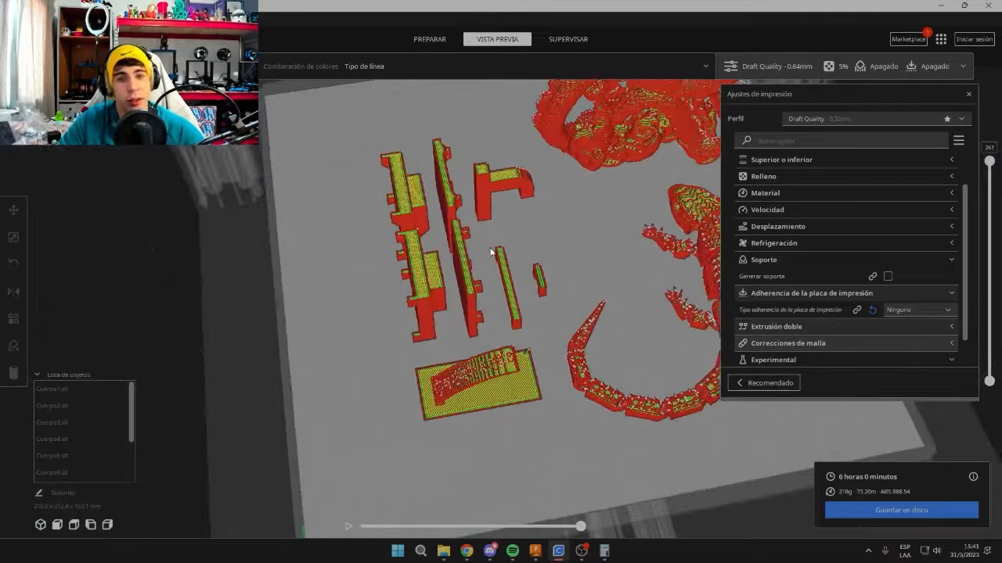
scroll(491, 252, "up", 4)
right_click_drag(491, 252, 446, 197)
middle_click_drag(446, 196, 478, 225)
scroll(505, 213, "down", 3)
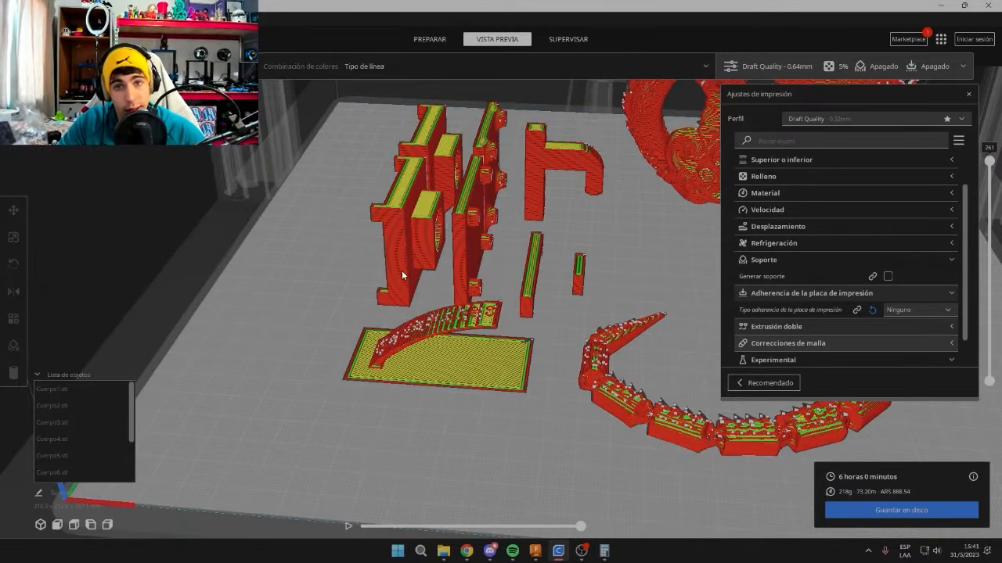
Examine the protruding tabs, side blocks and horizontal overhangs of the upright plates in the full-layer preview.
scroll(525, 287, "down", 2)
scroll(516, 266, "up", 4)
right_click_drag(503, 233, 404, 197)
middle_click_drag(405, 196, 425, 288)
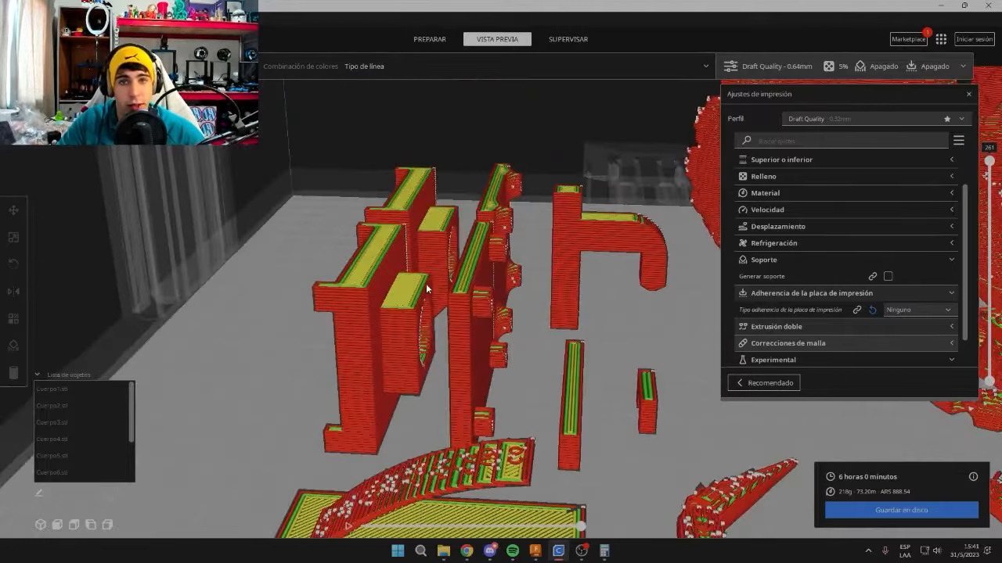
scroll(438, 257, "down", 3)
right_click_drag(460, 249, 410, 170)
scroll(466, 236, "up", 6)
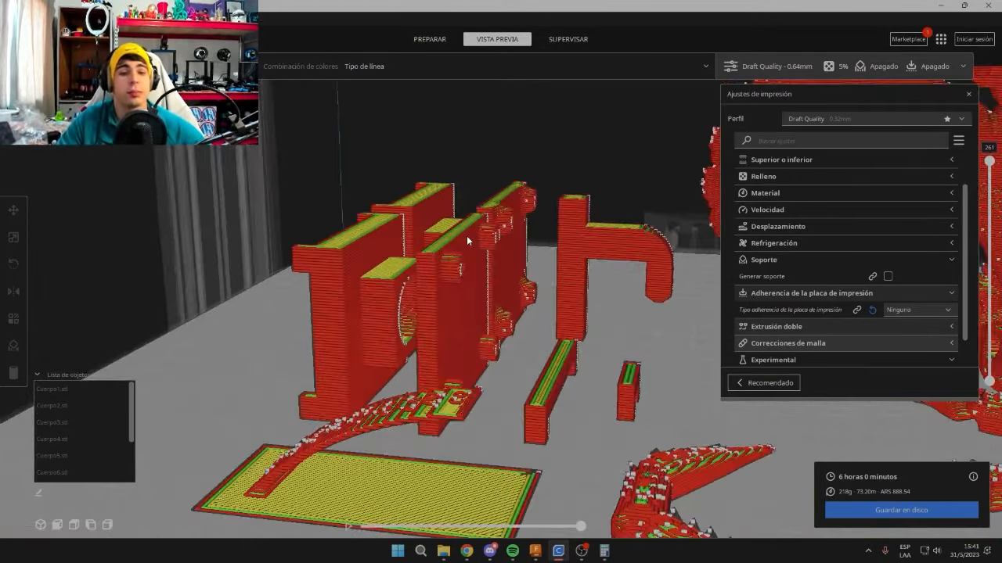
right_click_drag(558, 330, 651, 322)
right_click_drag(579, 325, 449, 91)
scroll(515, 321, "up", 3)
Return to the model preparation view and check the undersides of the bracket parts for overhanging faces from a low angle.
left_click(430, 39)
scroll(503, 308, "down", 3)
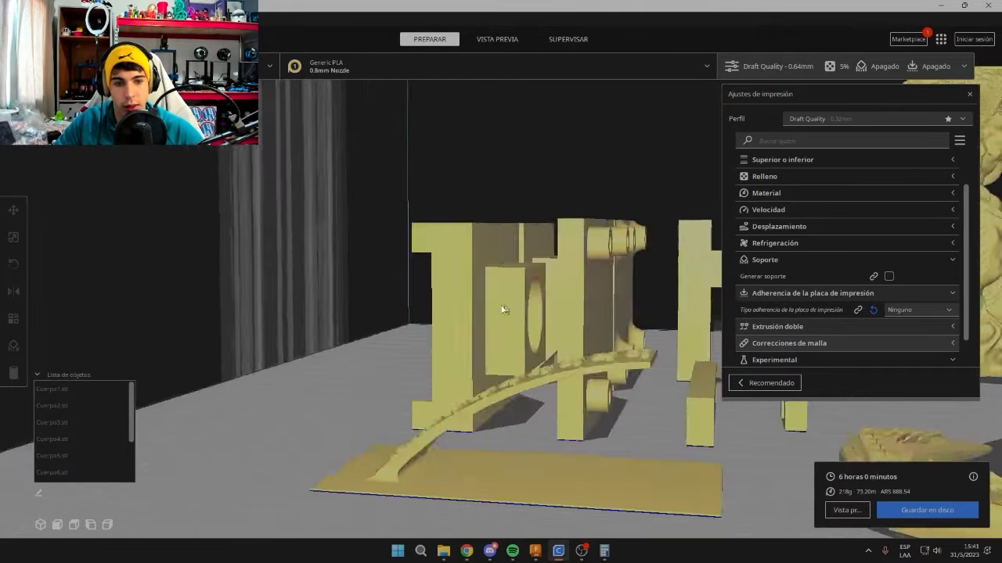
right_click_drag(503, 308, 530, 329)
left_click_drag(530, 329, 427, 335)
left_click(324, 477)
right_click_drag(321, 479, 352, 446)
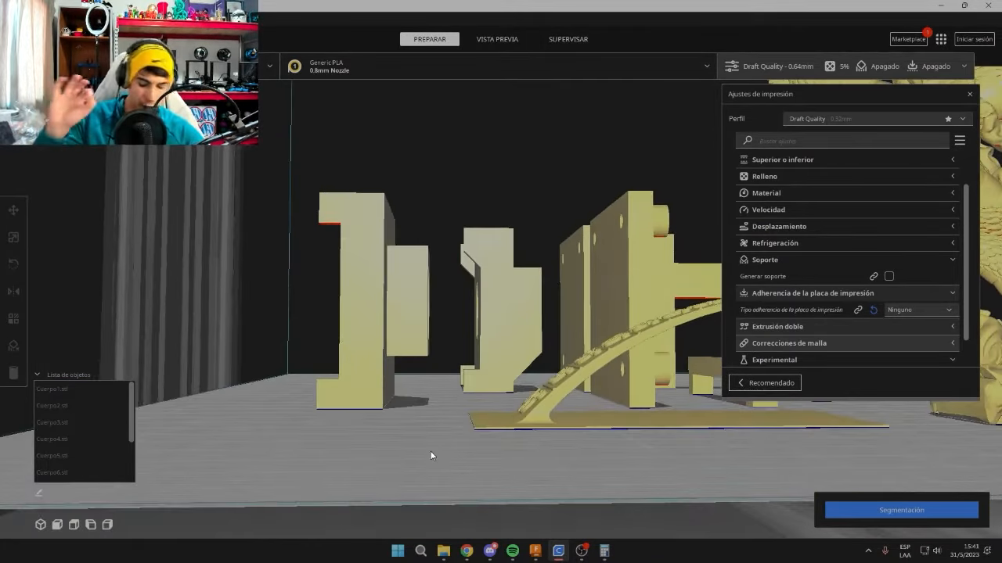
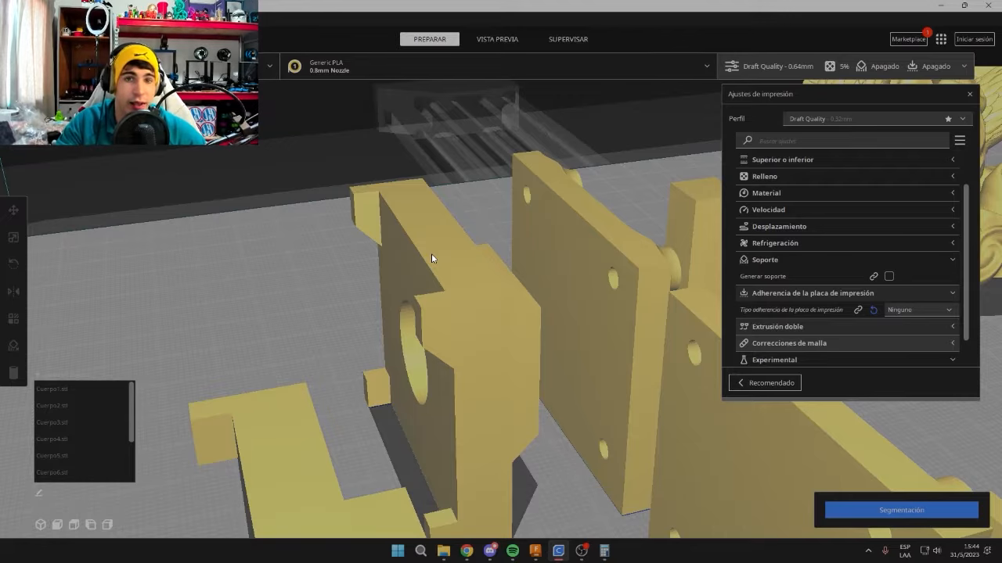
View the upright bracket parts from the front and switch back to UltiMaker Cura from OBS Studio.
right_click_drag(431, 253, 440, 288)
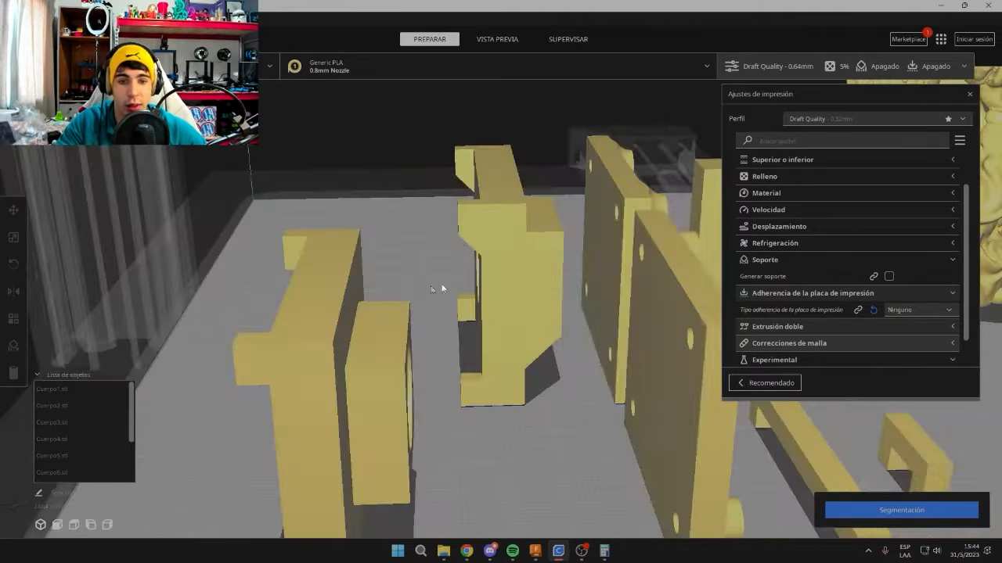
key("Left")
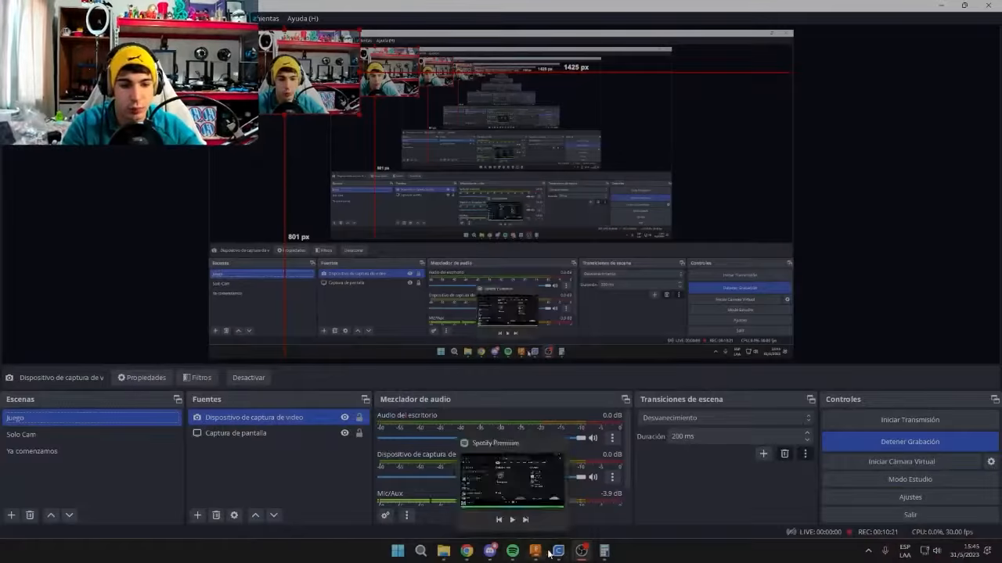
left_click(557, 550)
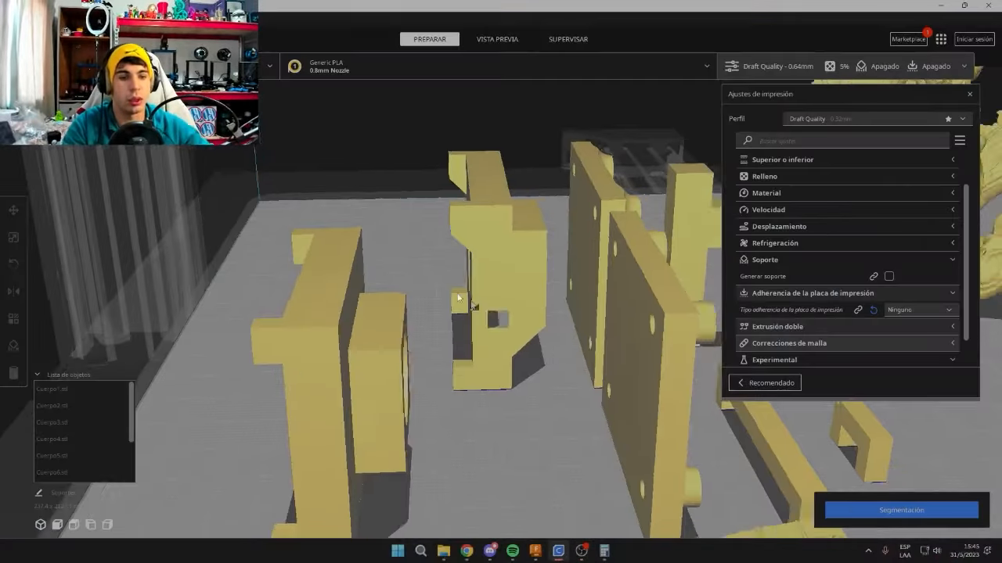
Slice the plate and inspect the body segments and joints of the articulated lizard model.
right_click_drag(458, 297, 497, 302)
scroll(497, 302, "up", 4)
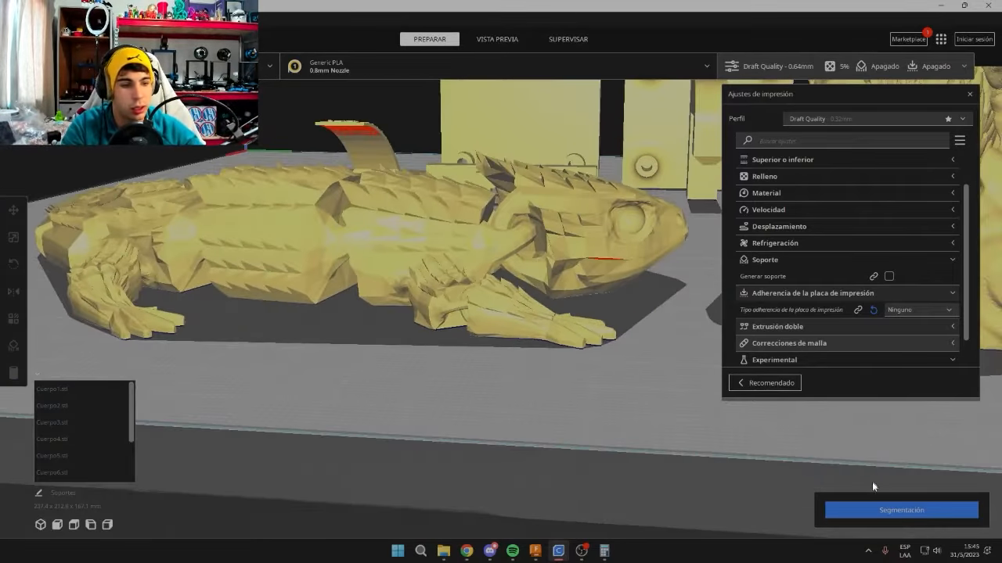
right_click_drag(457, 235, 556, 264)
scroll(512, 264, "up", 3)
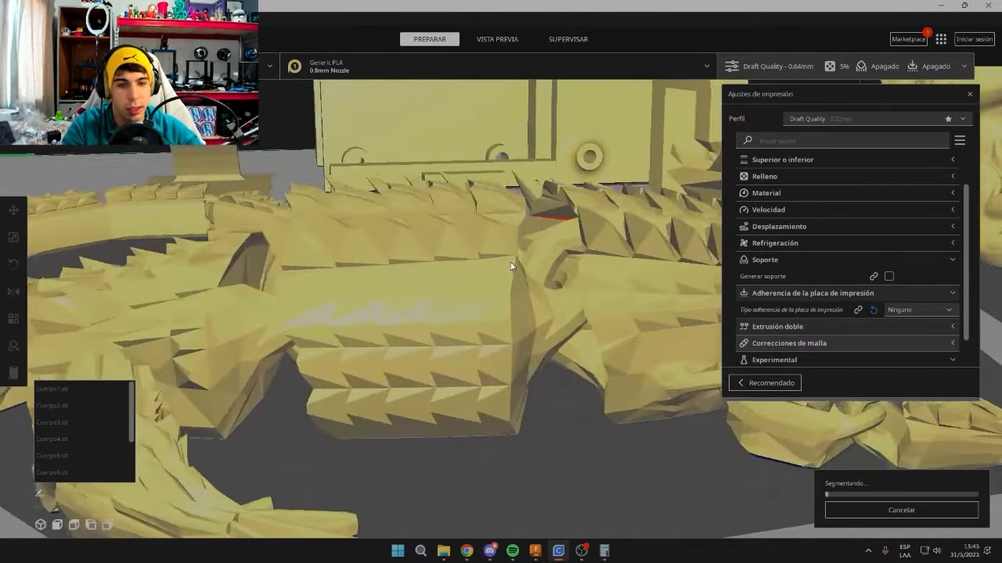
scroll(499, 264, "down", 2)
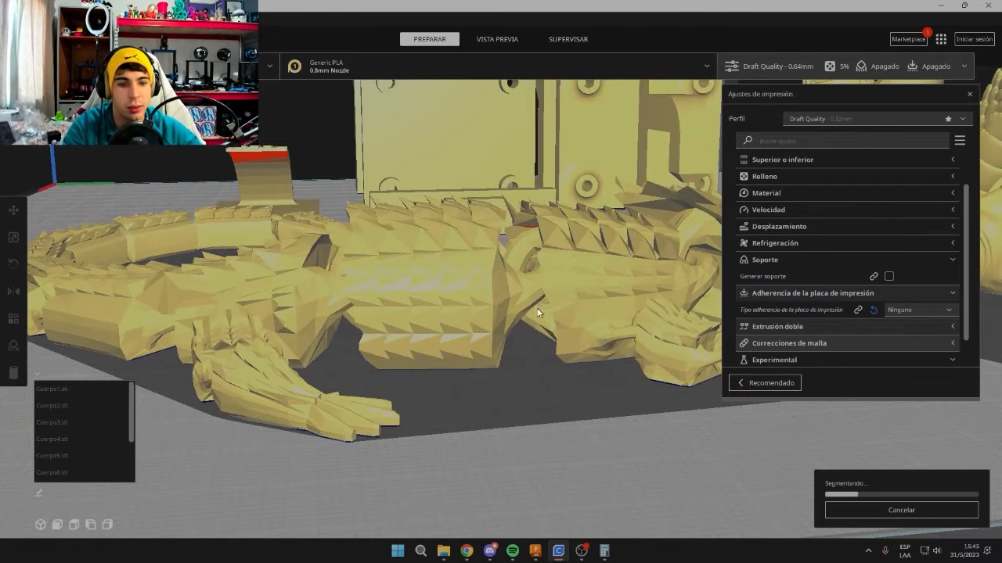
scroll(542, 314, "up", 3)
right_click_drag(514, 313, 583, 287)
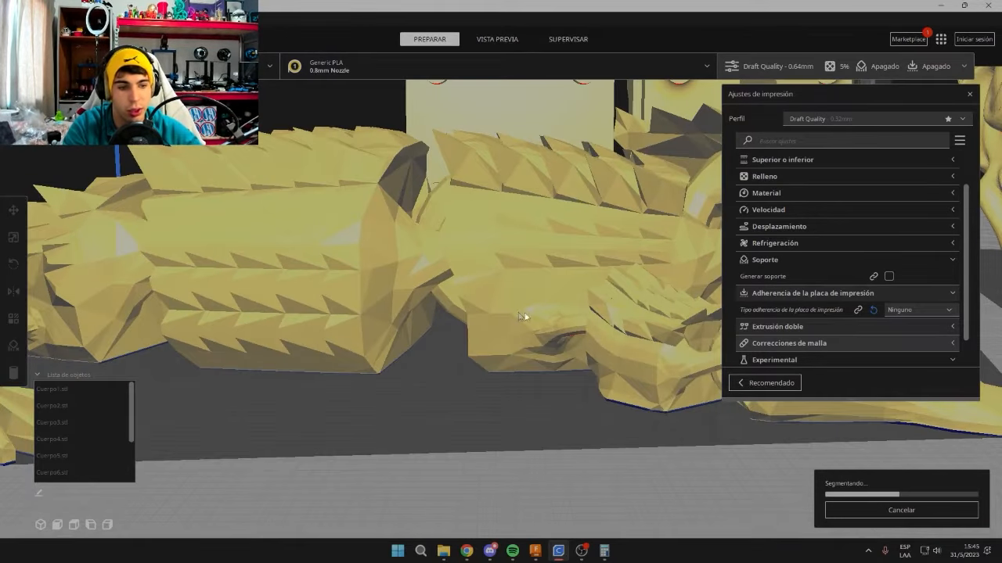
scroll(483, 311, "down", 5)
scroll(525, 320, "up", 4)
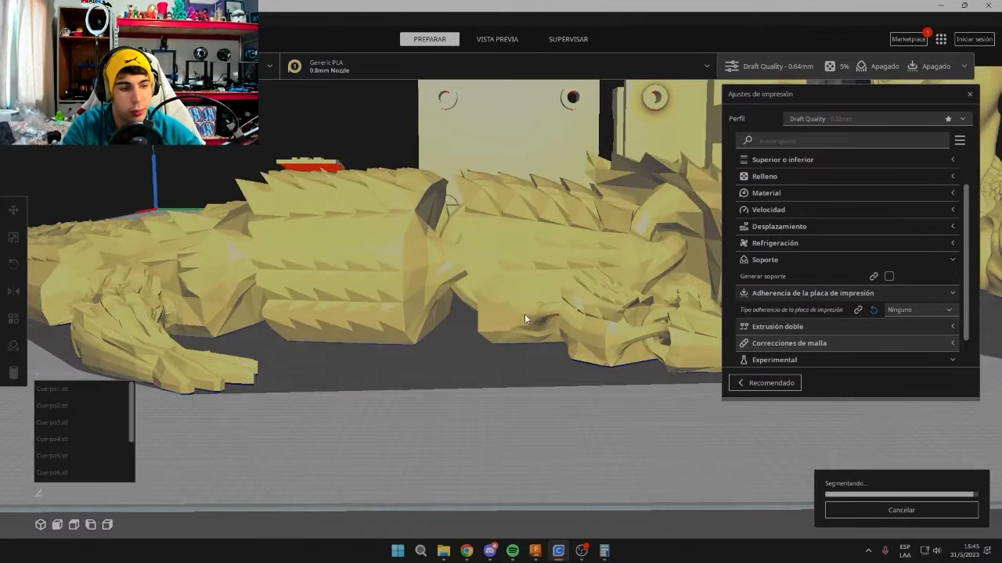
right_click_drag(438, 275, 464, 270)
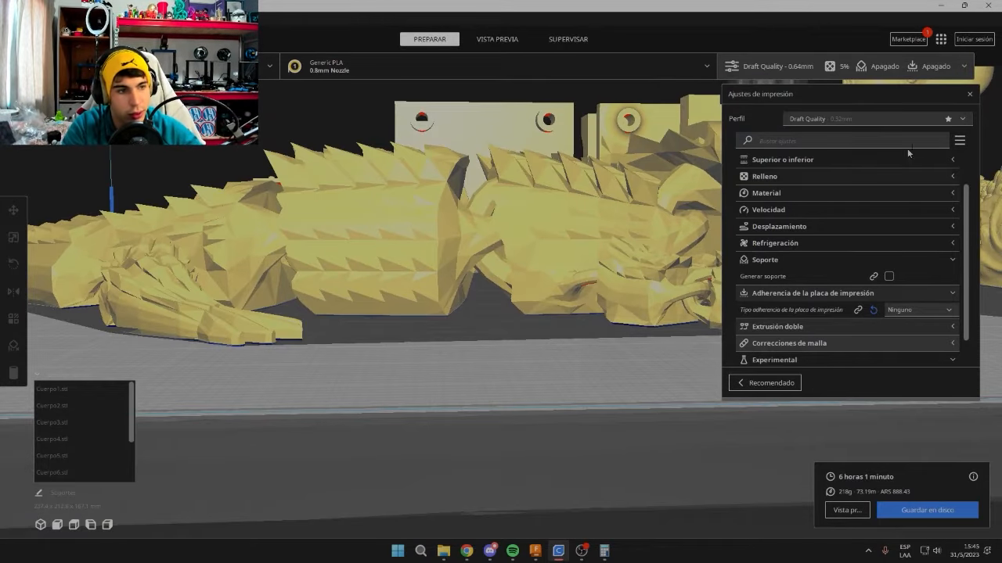
Open the sliced preview, lower it to layer 10 and examine the joints between the lizard's body segments.
mouse_move(902, 99)
left_mouse_down()
mouse_move(888, 99)
mouse_move(899, 100)
left_mouse_up()
left_click(846, 510)
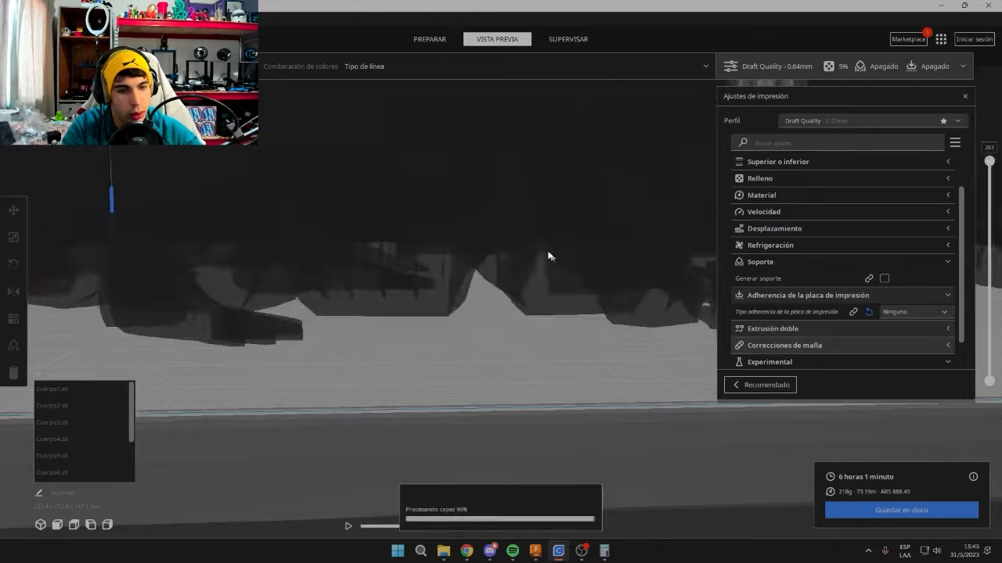
left_click_drag(989, 182, 923, 363)
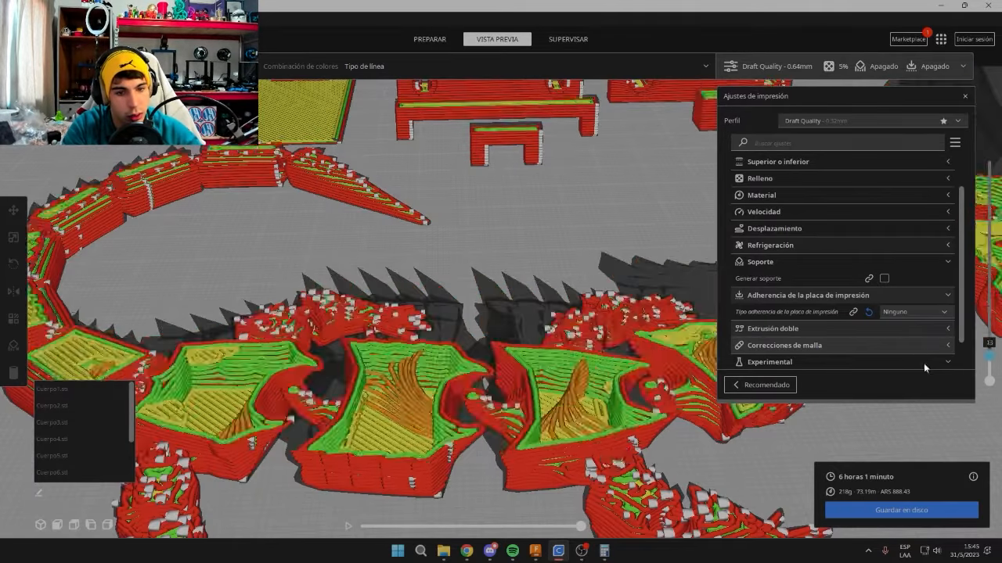
scroll(550, 383, "up", 3)
right_click_drag(550, 384, 500, 357)
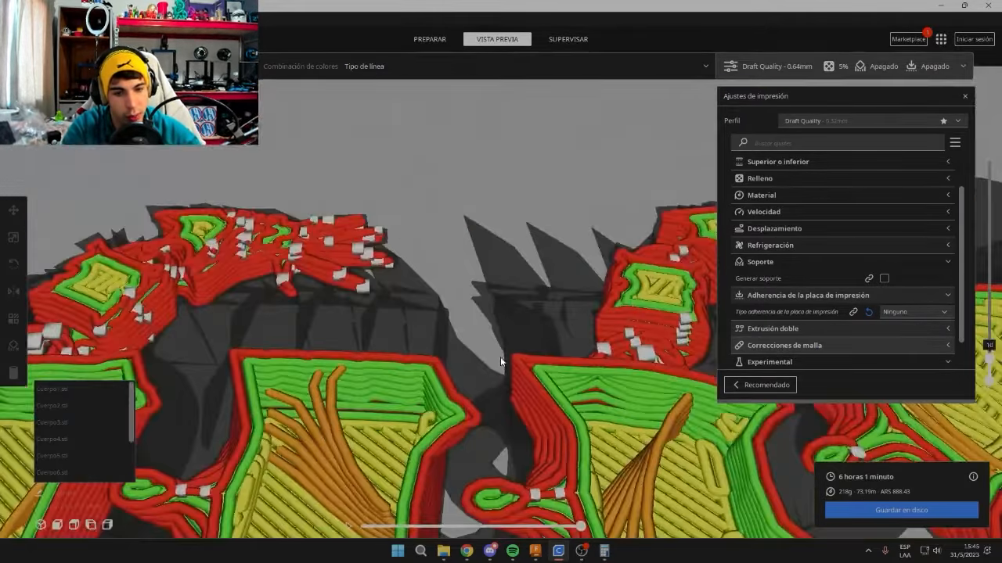
middle_click_drag(500, 356, 514, 289)
Raise the layer preview through layer 15 to layer 34 and check how the sloped joint between the lizard's body segments builds up.
left_click_drag(989, 360, 990, 355)
right_click_drag(573, 384, 501, 312)
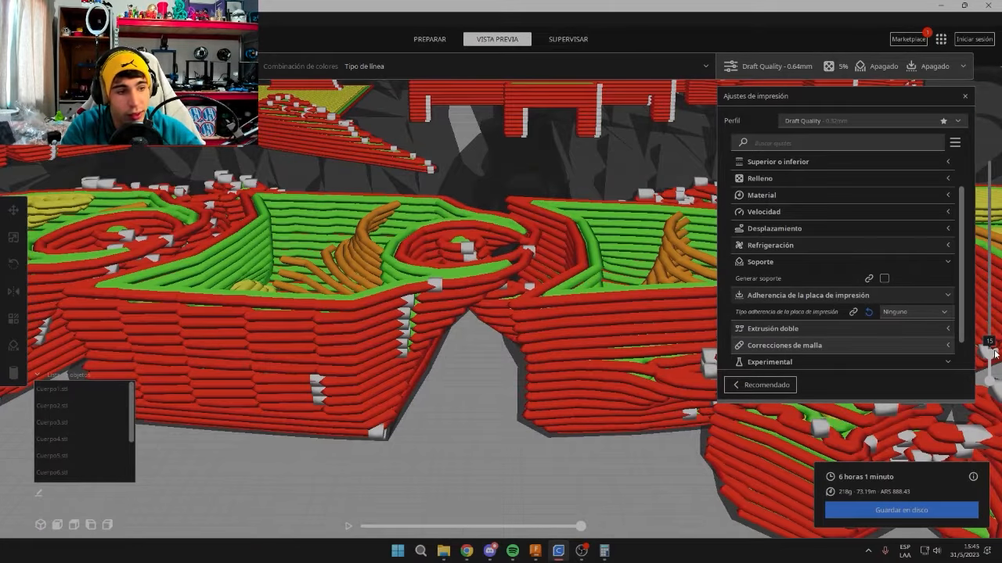
left_click_drag(990, 353, 993, 346)
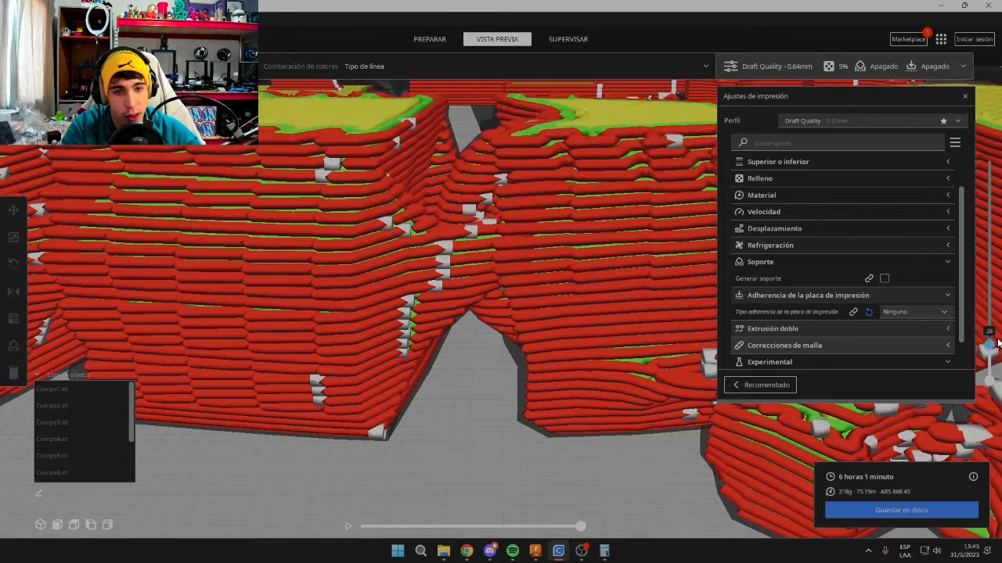
scroll(479, 280, "down", 5)
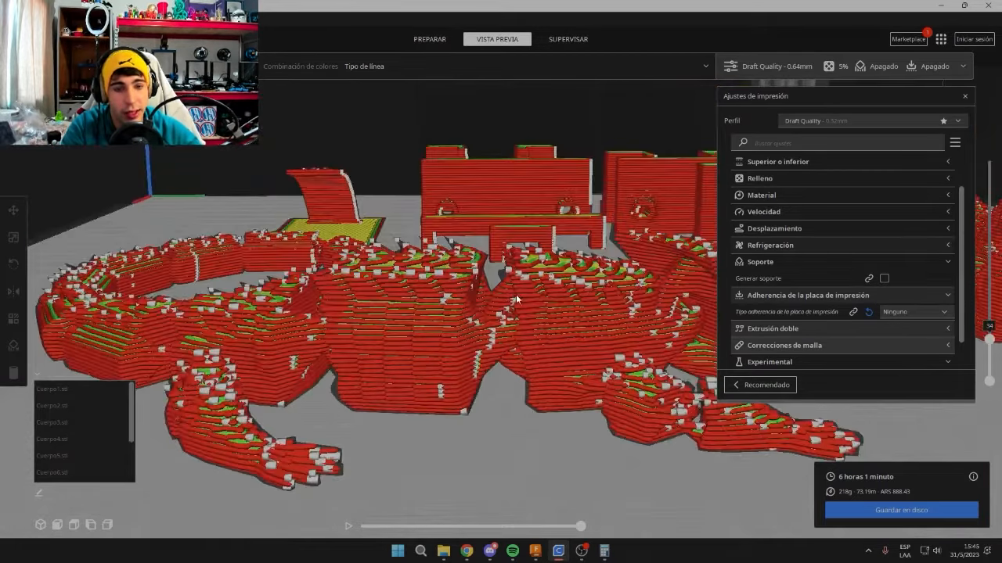
Inspect the whole lizard at layer 34 from several angles, including its back spikes, legs and tail.
right_click_drag(516, 294, 490, 294)
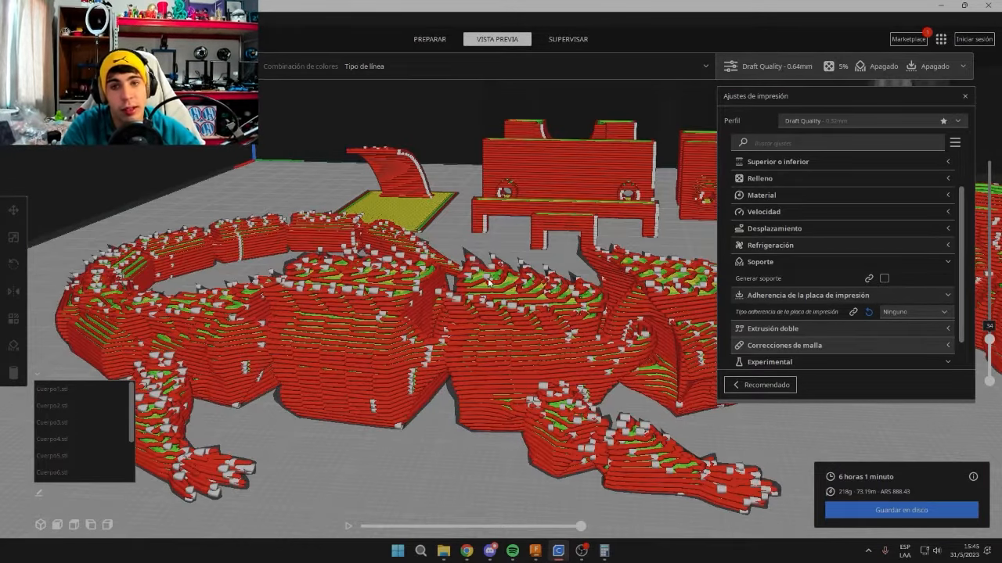
scroll(627, 319, "down", 3)
right_click_drag(668, 318, 611, 321)
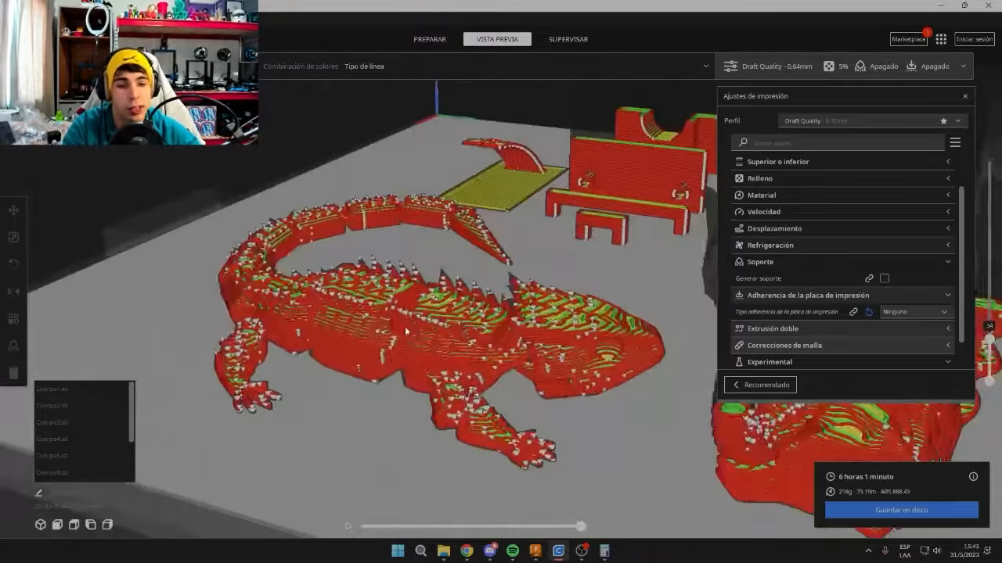
scroll(377, 328, "up", 3)
scroll(377, 327, "down", 3)
right_click_drag(547, 331, 575, 300)
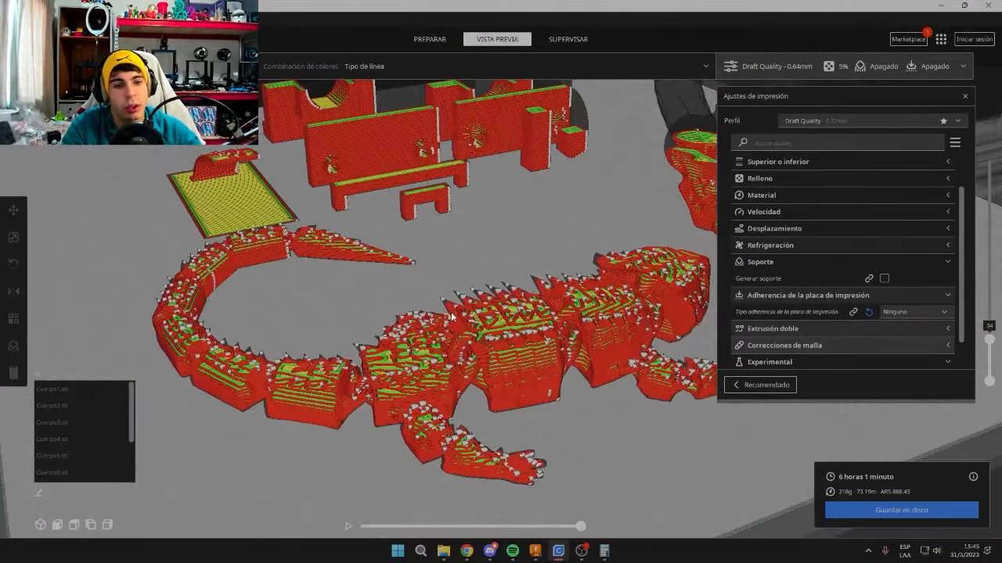
Raise the layer preview to layer 45, view the lizard from a low side angle and switch to OBS Studio.
right_click_drag(613, 339, 705, 336)
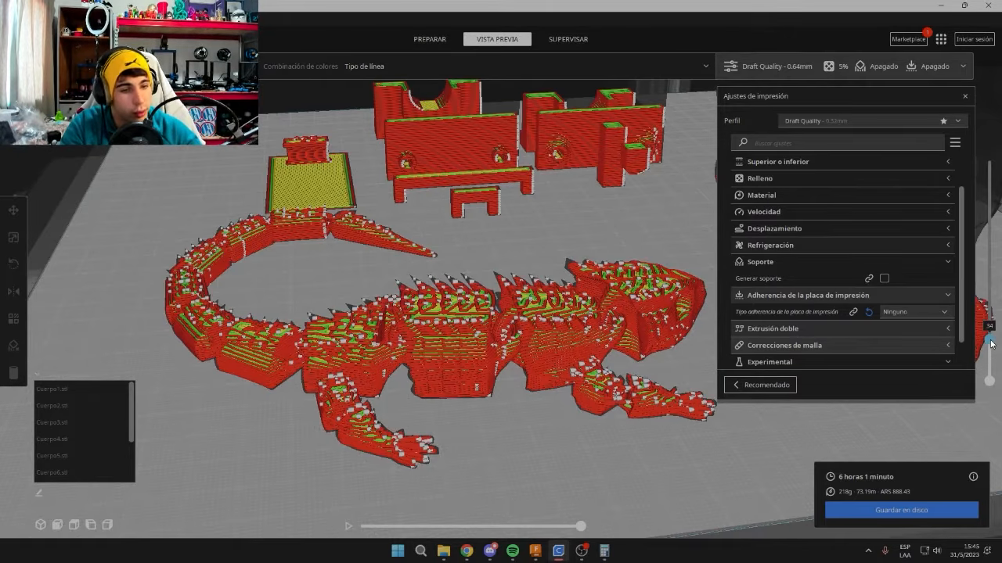
right_click_drag(583, 342, 495, 306)
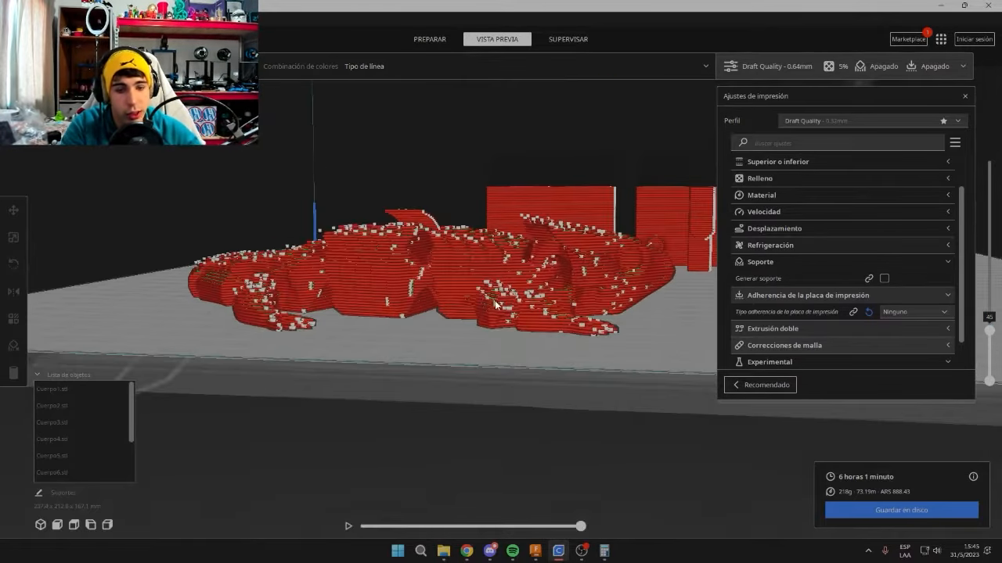
left_click(582, 554)
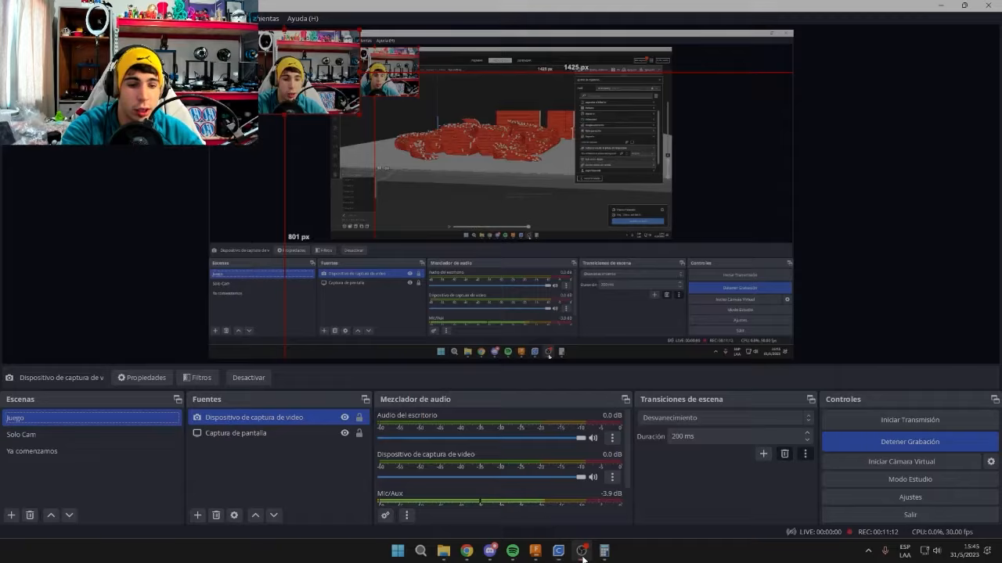
Switch back to Ultimaker Cura and raise the layer preview to layer 261 to show the complete dragon model.
left_click(56, 450)
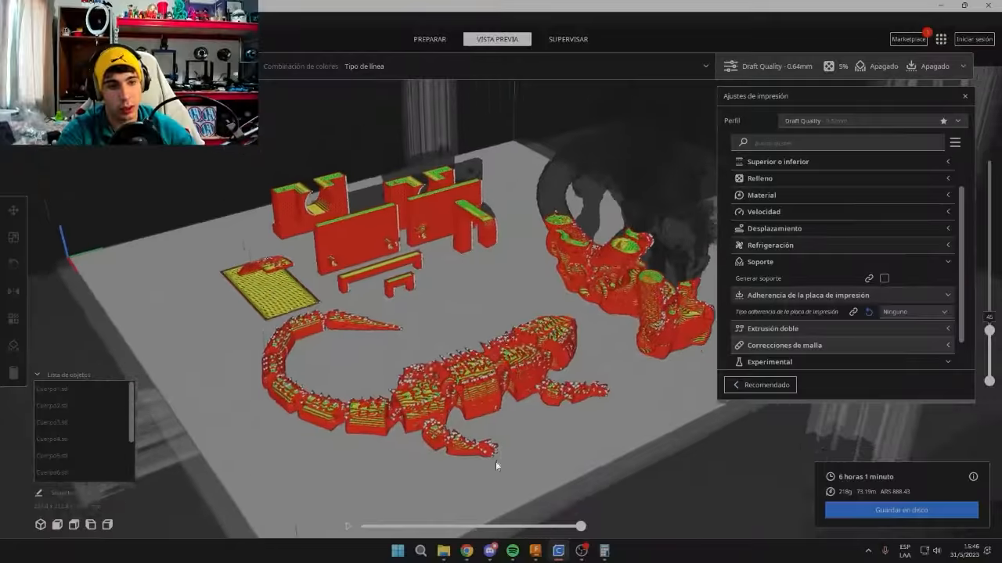
right_click_drag(495, 461, 672, 345)
scroll(558, 295, "up", 5)
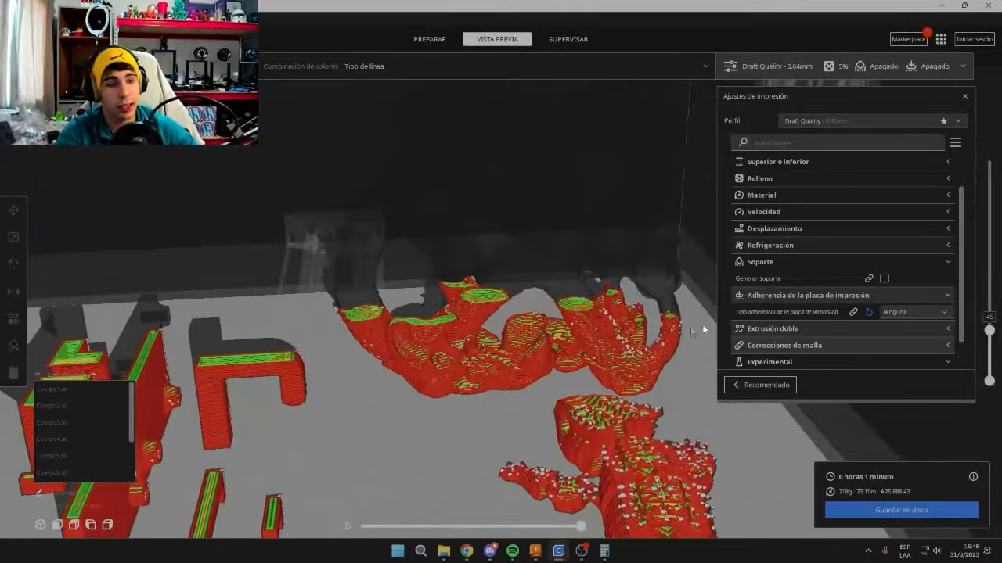
left_click_drag(989, 332, 939, 30)
right_click_drag(505, 380, 511, 205)
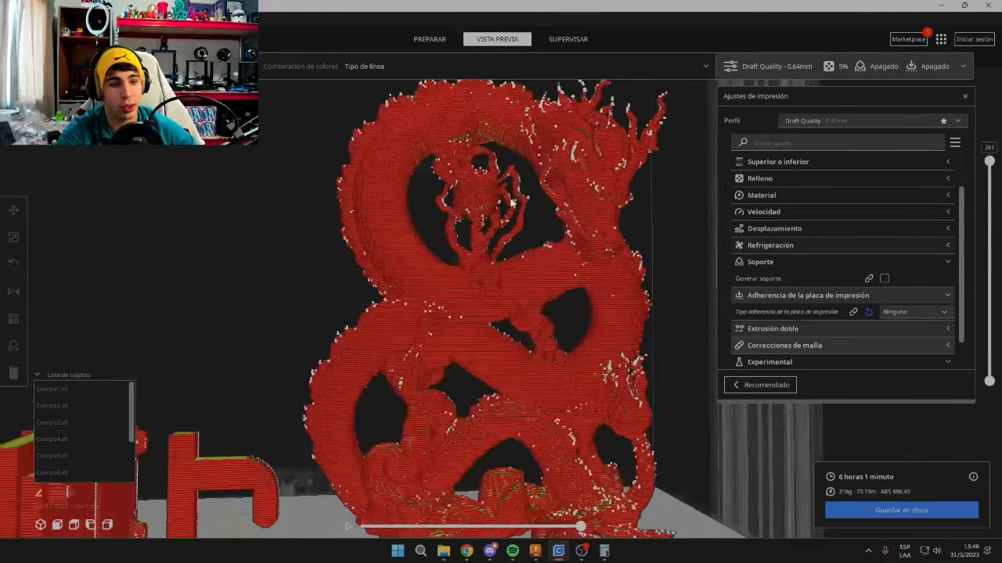
Examine the sliced dragon at layer 261 from the front and slightly above, including its coils and the thin claw inside the upper loop.
scroll(523, 235, "up", 3)
scroll(526, 248, "down", 3)
right_click_drag(526, 248, 483, 218)
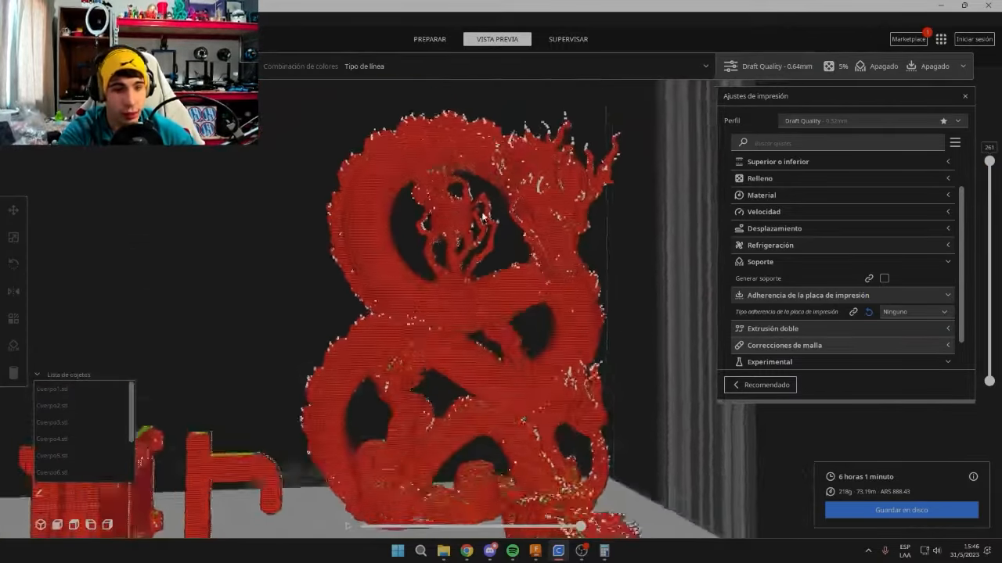
right_click_drag(500, 270, 500, 304)
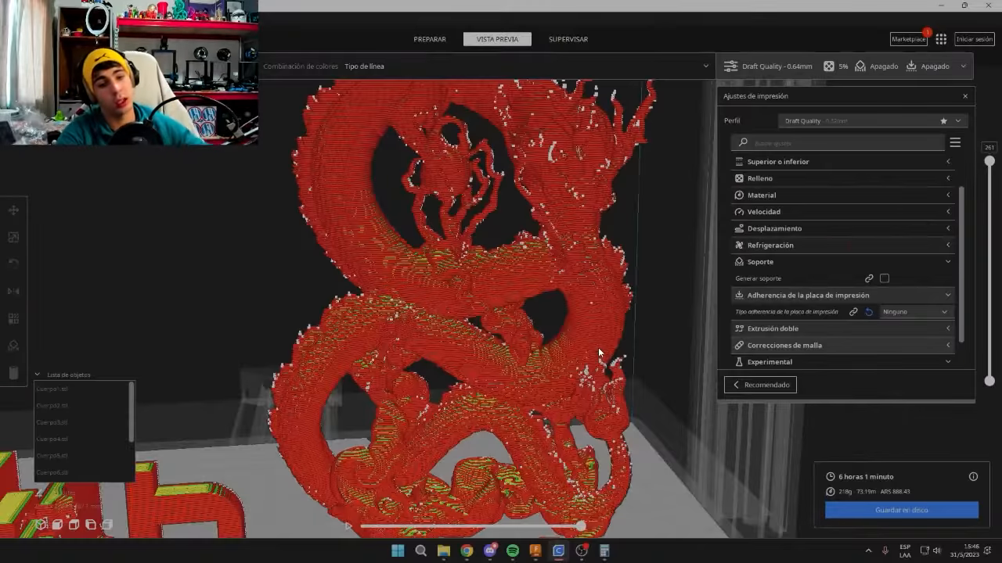
scroll(504, 332, "up", 2)
right_click_drag(504, 332, 508, 274)
scroll(524, 262, "up", 3)
Examine closely how the layers close over the arched opening between the dragon's body coils.
scroll(524, 261, "down", 4)
scroll(508, 273, "up", 5)
scroll(574, 306, "up", 8)
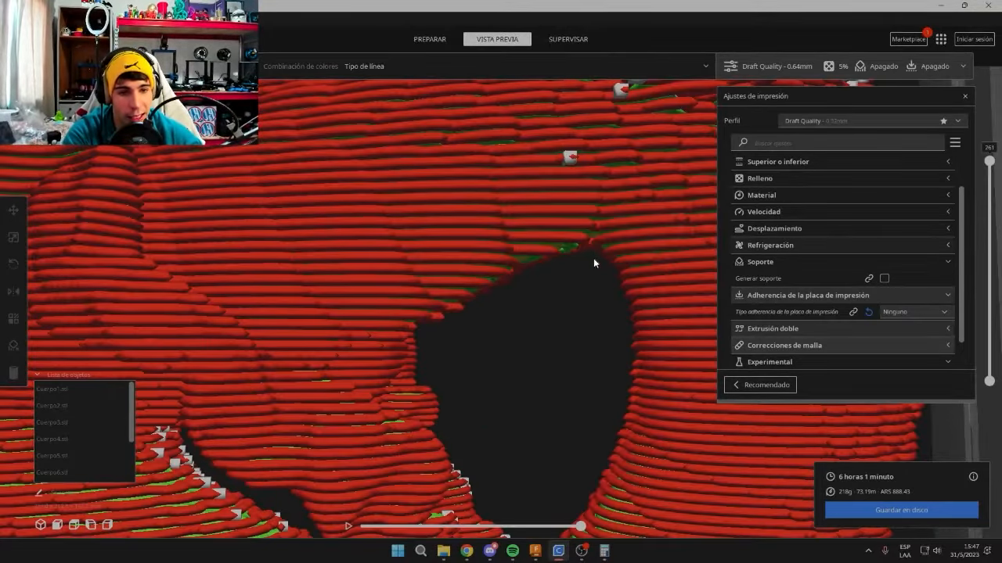
right_click_drag(596, 244, 495, 243)
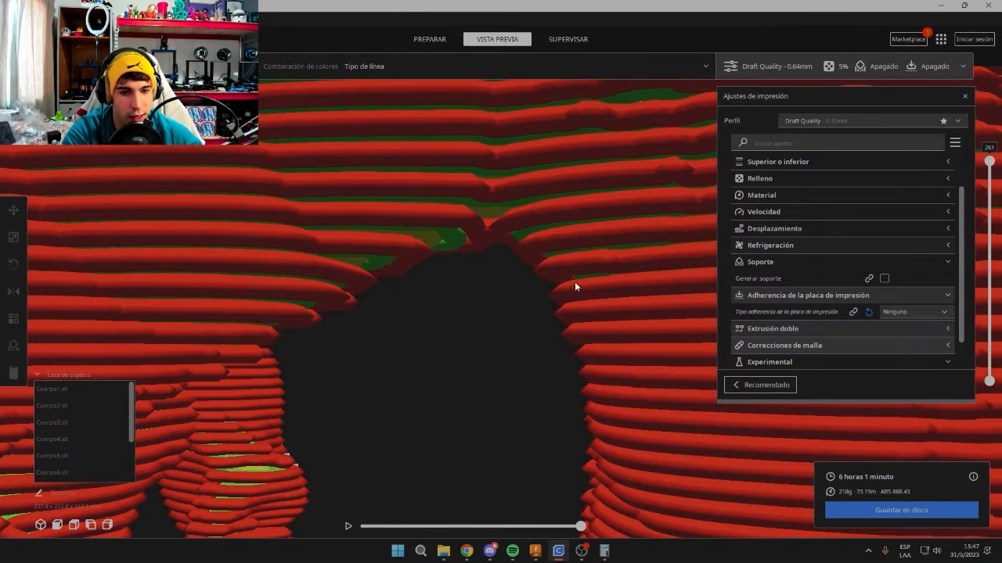
right_click_drag(329, 306, 562, 360)
scroll(556, 332, "down", 10)
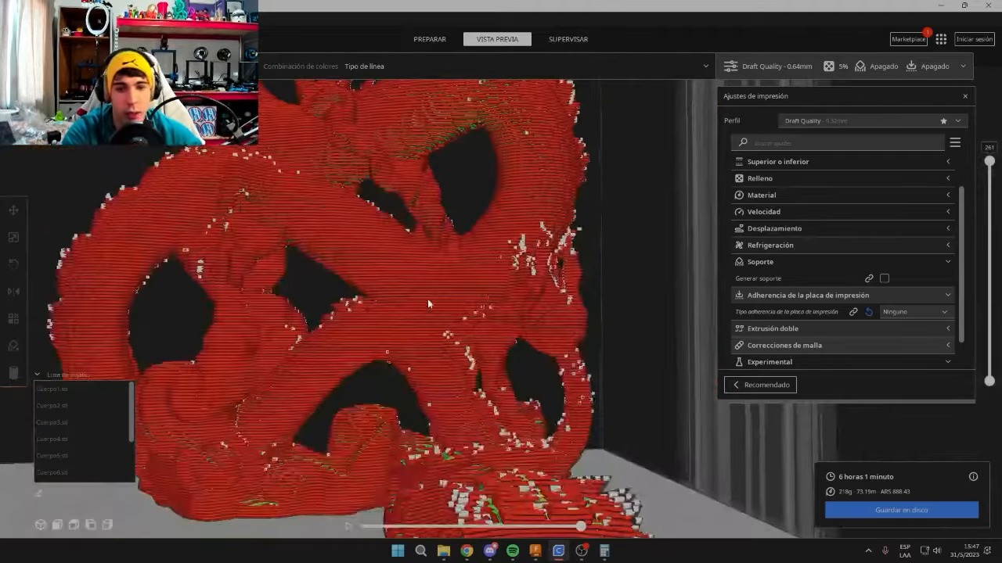
right_click_drag(428, 302, 447, 343)
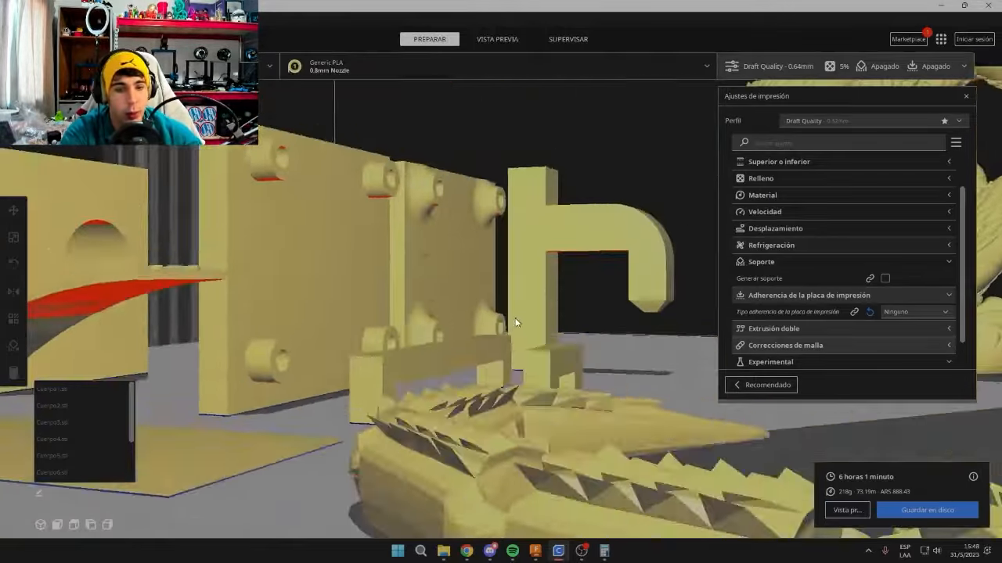
Compare the unsupported spans of the short and long bridge parts in the model view.
right_click_drag(512, 320, 488, 333)
scroll(488, 334, "up", 8)
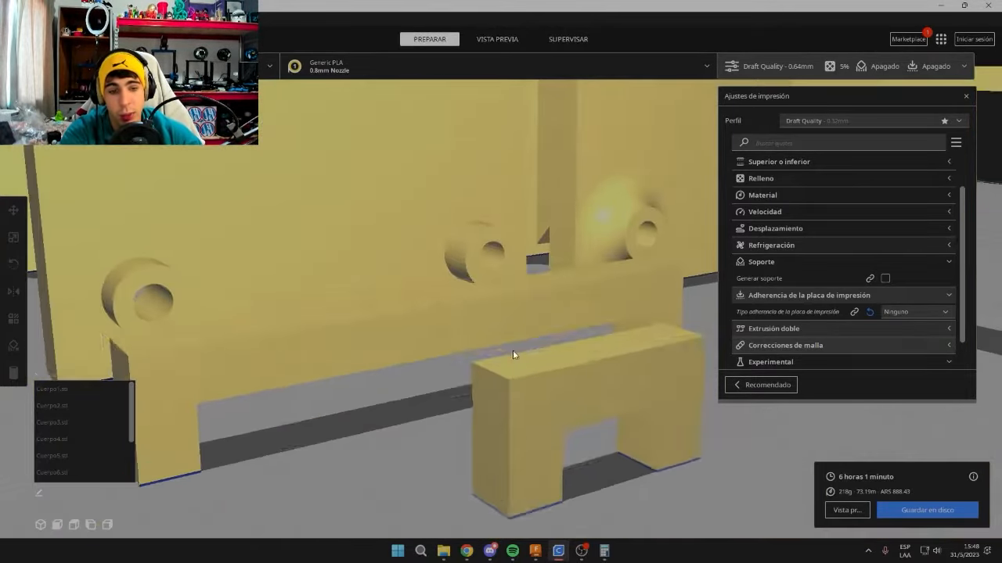
right_click_drag(538, 349, 505, 361)
scroll(562, 350, "down", 3)
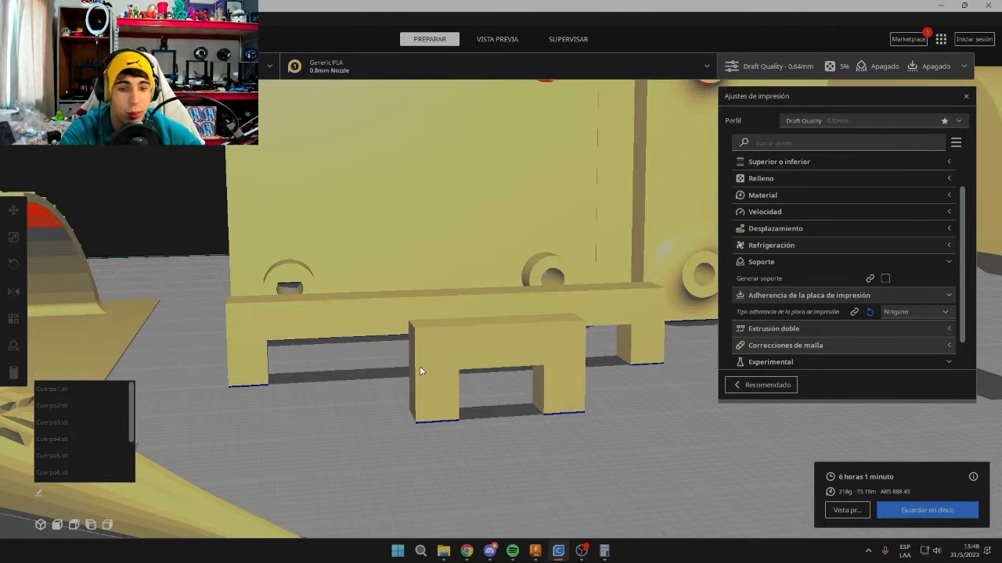
scroll(603, 371, "down", 4)
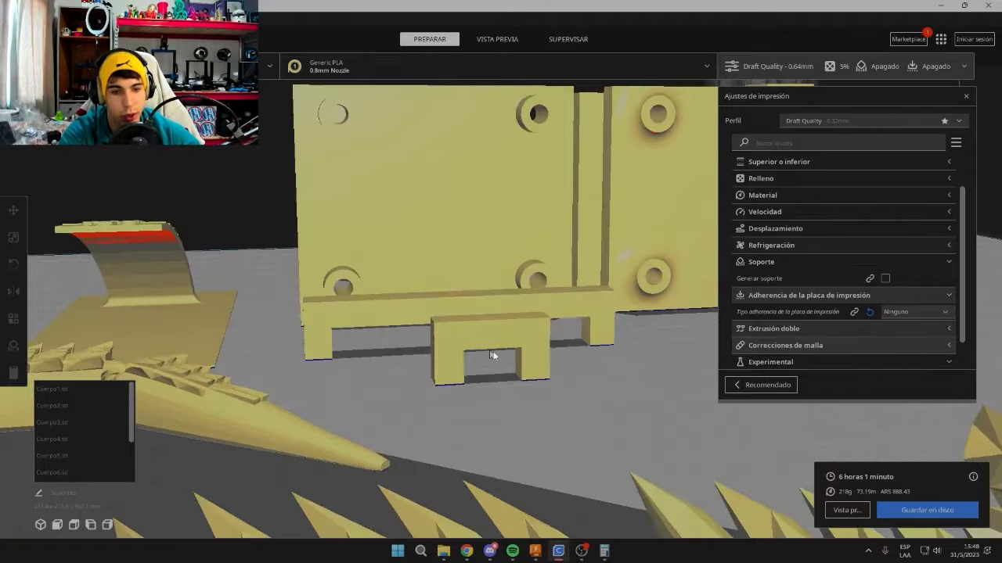
scroll(580, 387, "up", 8)
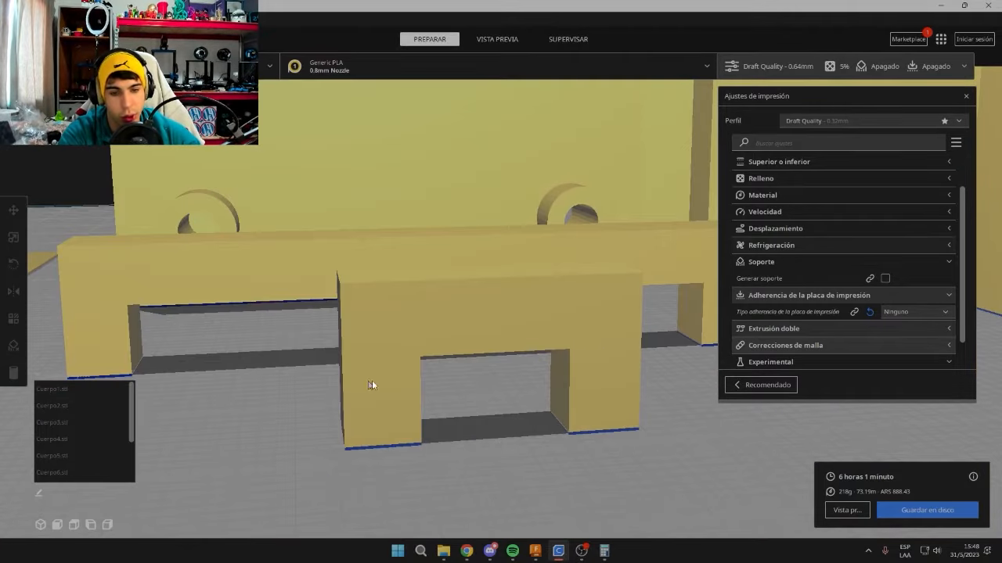
scroll(558, 378, "down", 2)
scroll(578, 381, "up", 5)
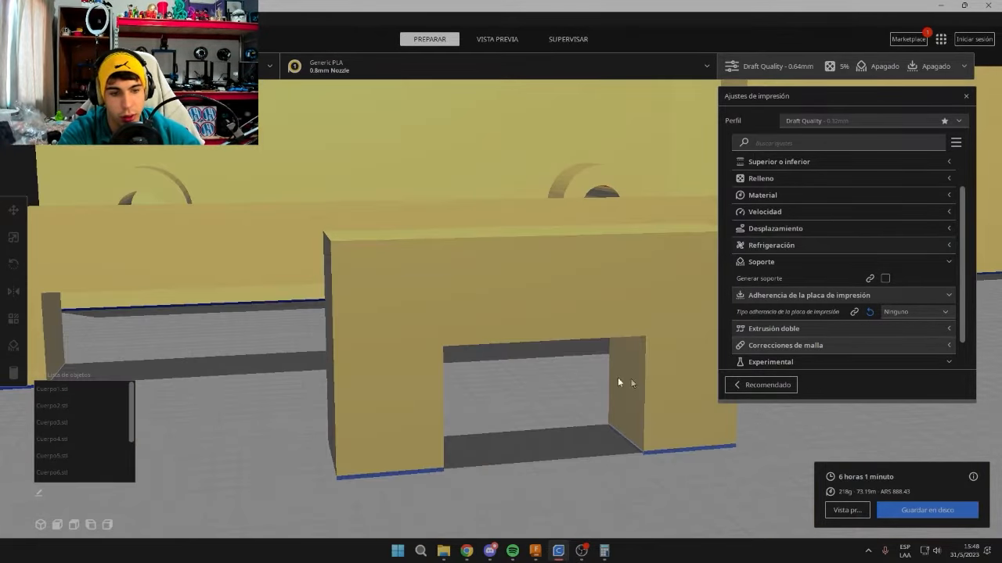
scroll(594, 415, "down", 3)
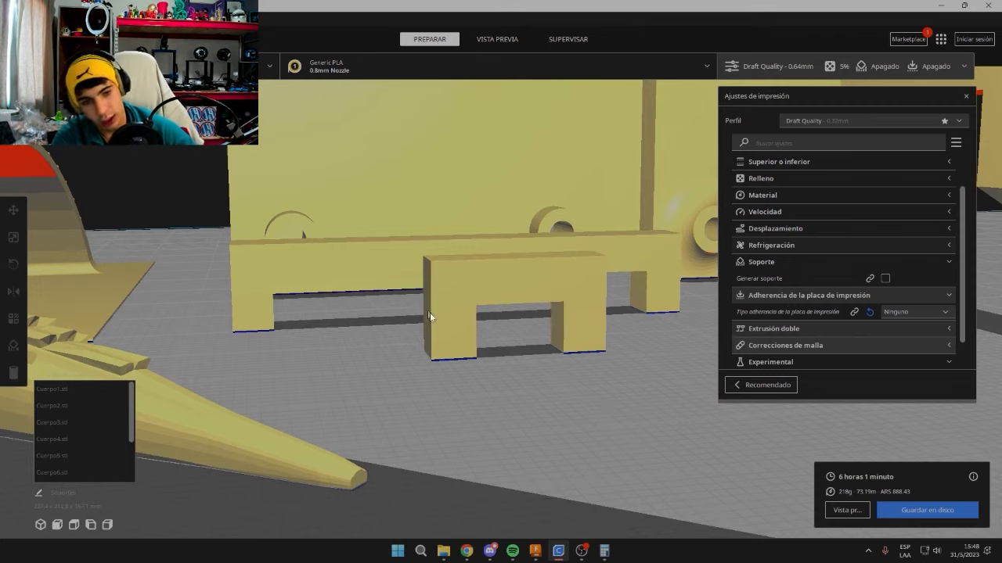
right_click_drag(420, 298, 421, 316)
scroll(554, 344, "down", 2)
right_click_drag(525, 297, 509, 328)
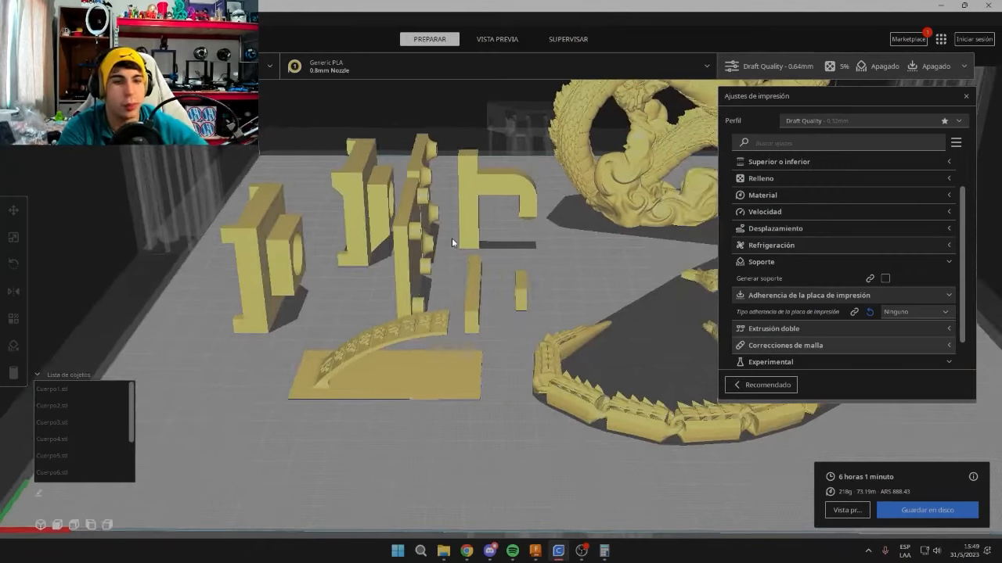
Examine the hook-shaped part's horizontal underside and its tapered hanging tip.
scroll(507, 294, "up", 10)
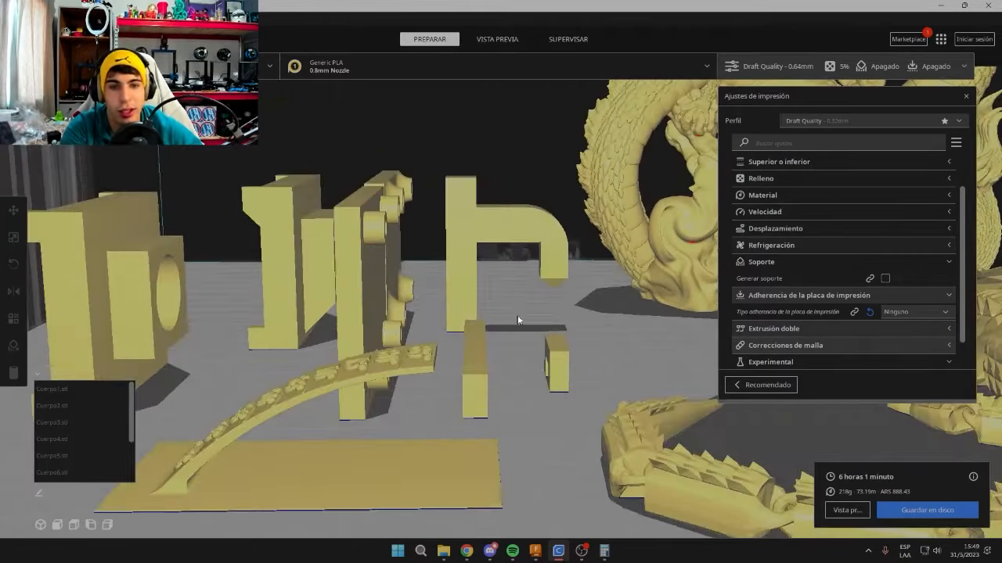
scroll(540, 281, "up", 10)
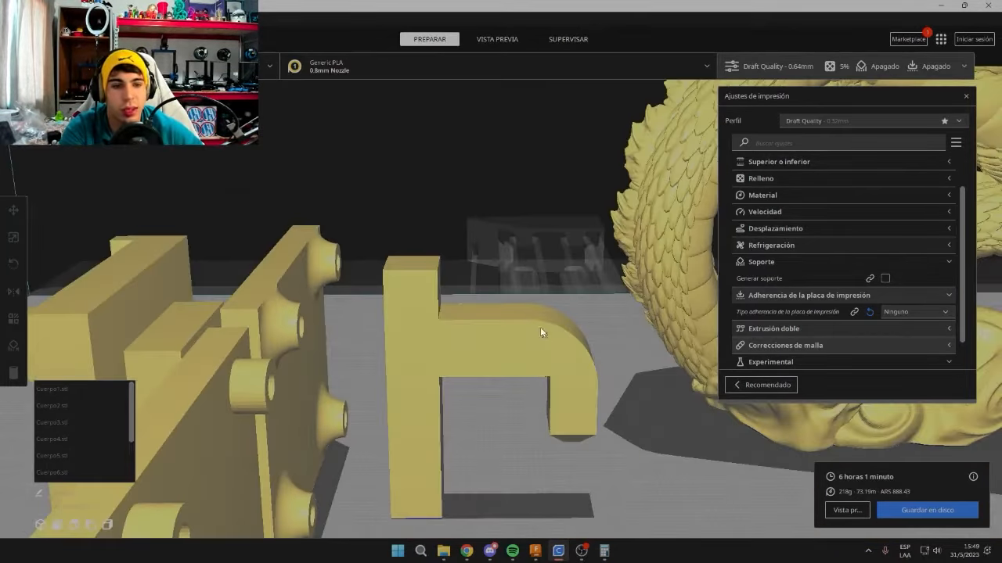
scroll(540, 344, "up", 5)
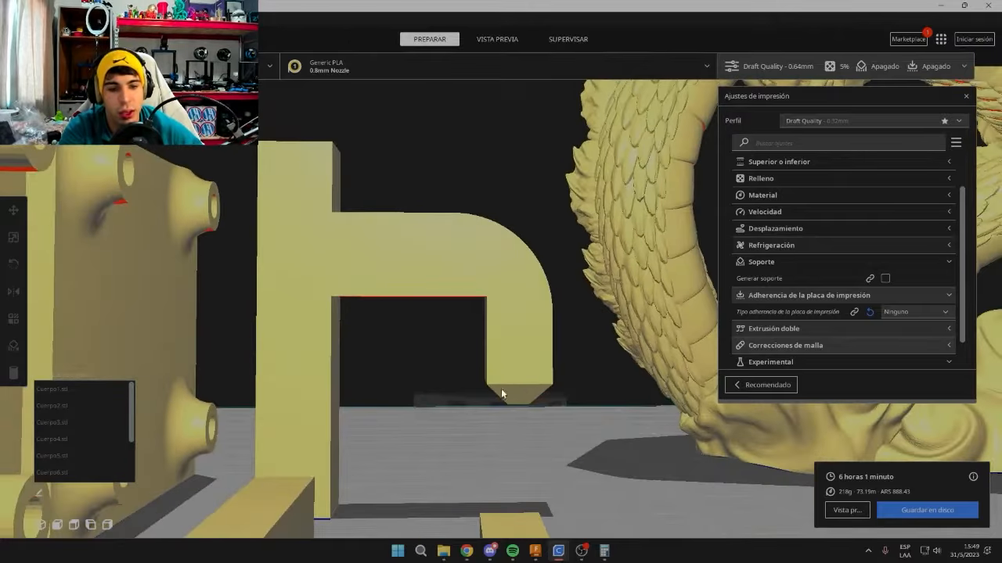
scroll(501, 393, "up", 6)
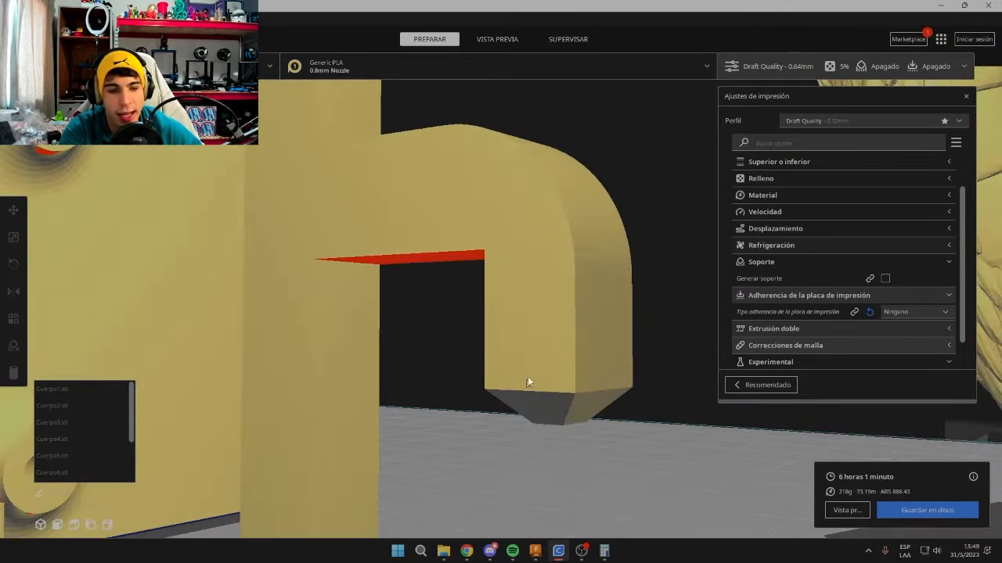
right_click_drag(579, 359, 627, 351)
Enable support generation in the sliced preview with a support overhang angle of 80° and slice the plate again.
left_click(837, 506)
scroll(585, 339, "down", 6)
scroll(627, 352, "down", 5)
left_click(885, 278)
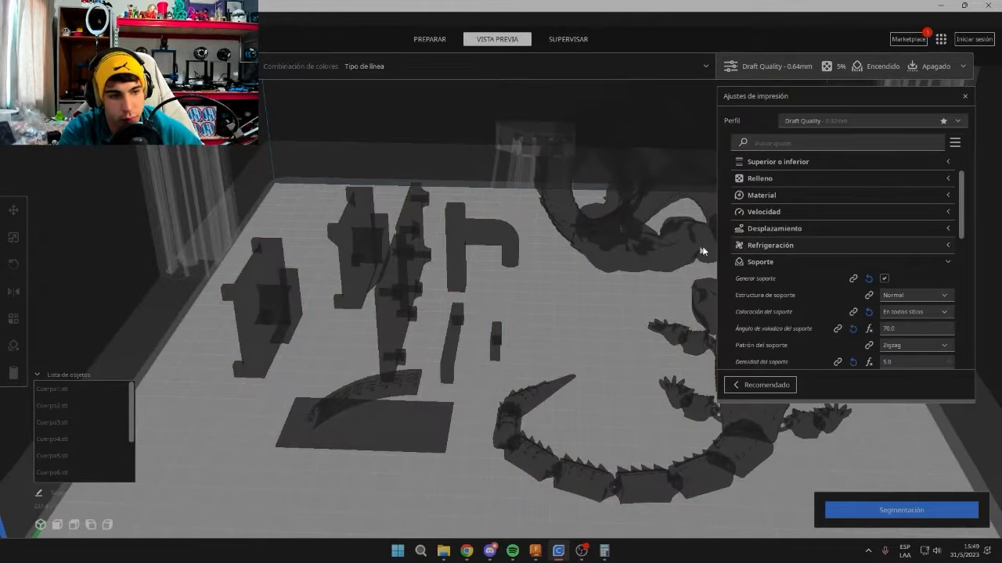
scroll(910, 317, "down", 1)
left_click(898, 511)
right_click_drag(543, 224, 588, 277)
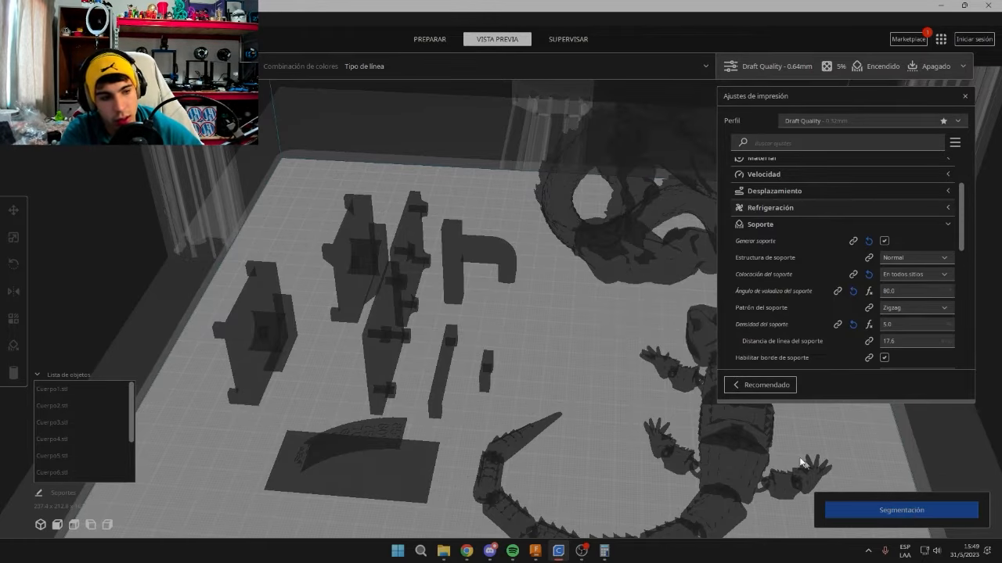
scroll(572, 292, "down", 3)
scroll(547, 315, "up", 8)
right_click_drag(525, 335, 521, 379)
scroll(572, 353, "down", 6)
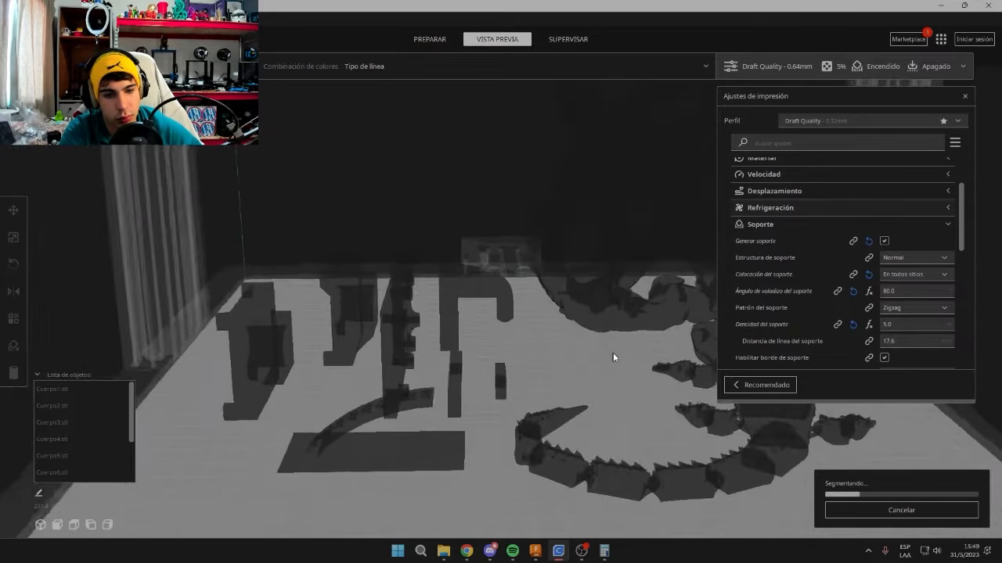
scroll(510, 331, "up", 6)
scroll(540, 350, "down", 5)
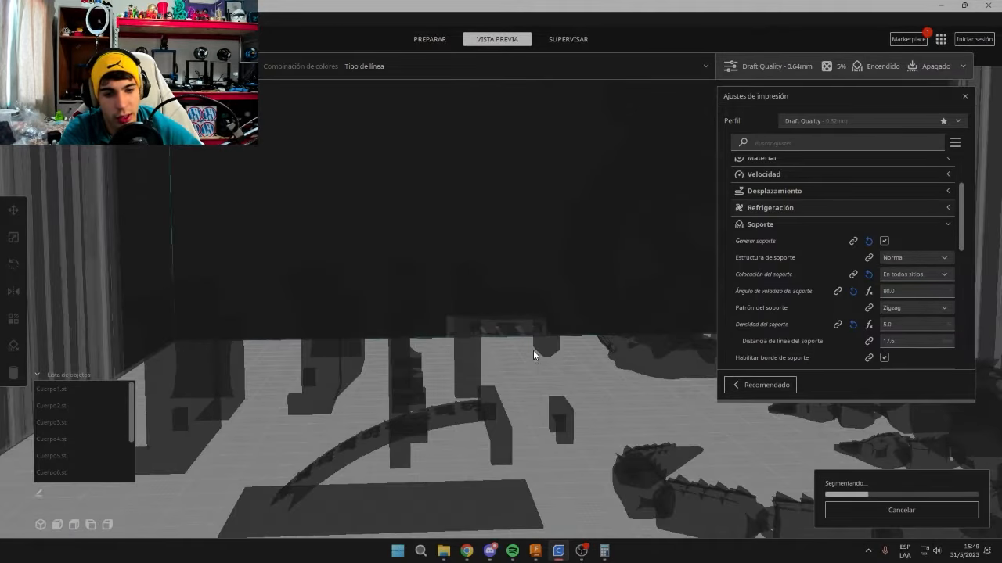
right_click_drag(529, 363, 326, 440)
right_click_drag(429, 445, 625, 356)
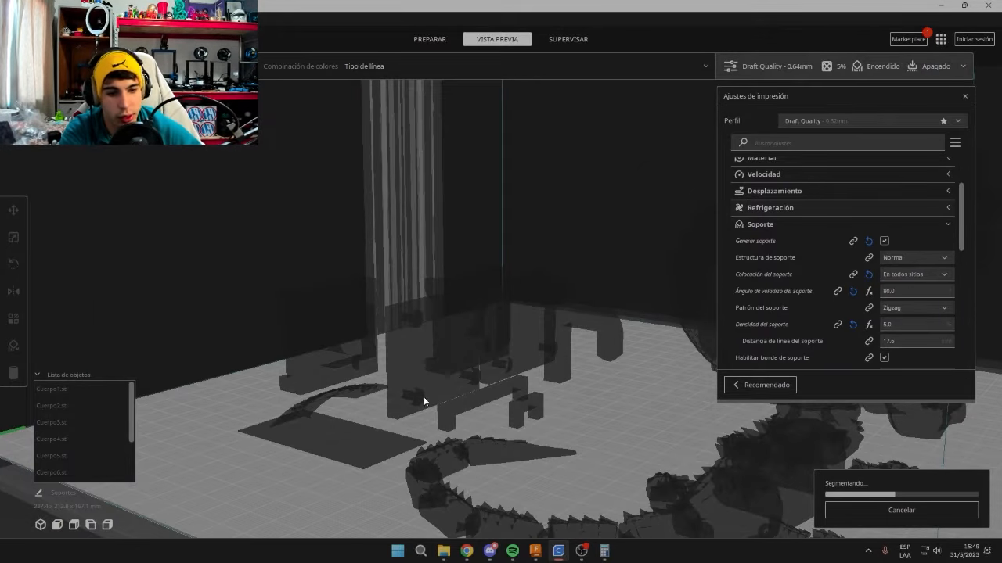
right_click_drag(423, 396, 550, 391)
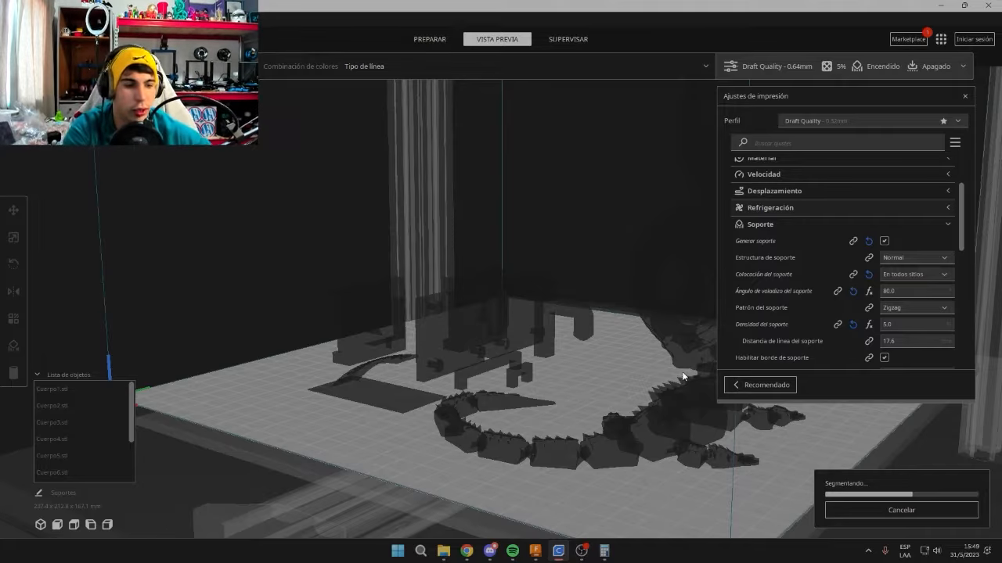
right_click_drag(683, 376, 682, 293)
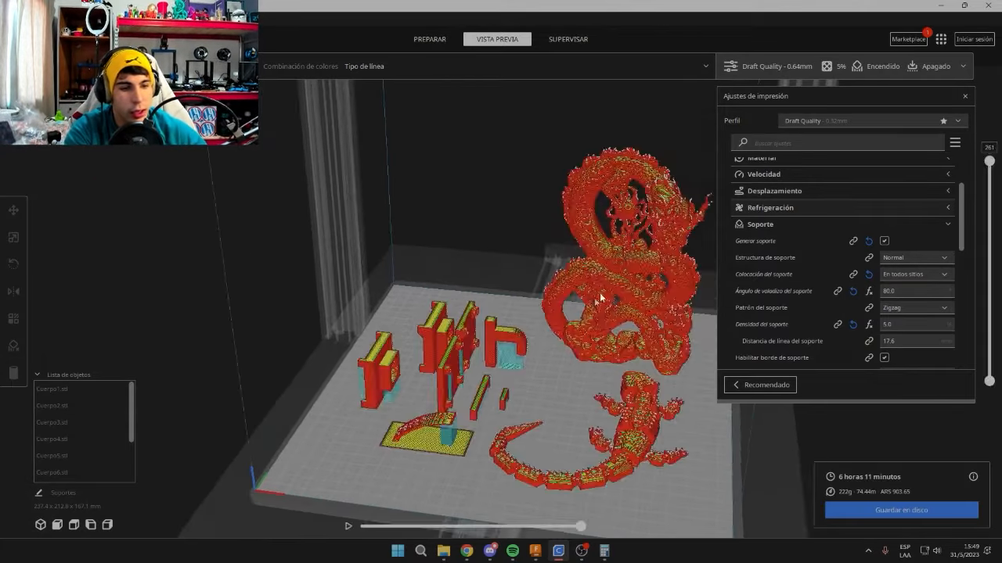
Inspect the resliced dragon up close for support material between its coils and around the claw.
right_click_drag(601, 298, 630, 233)
scroll(565, 276, "up", 4)
right_click_drag(563, 278, 491, 264)
scroll(569, 296, "up", 2)
scroll(468, 284, "up", 5)
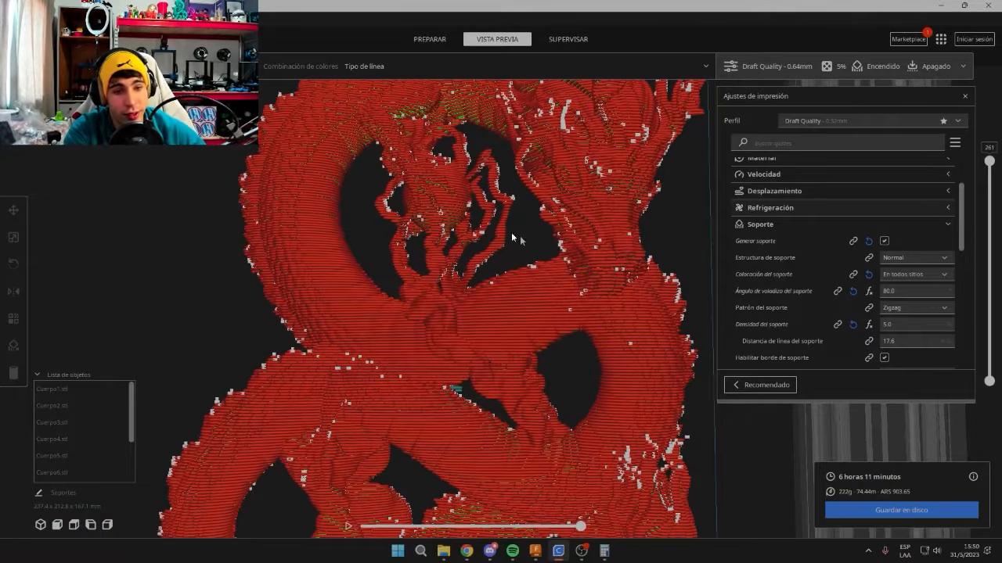
scroll(610, 334, "down", 3)
scroll(559, 306, "up", 4)
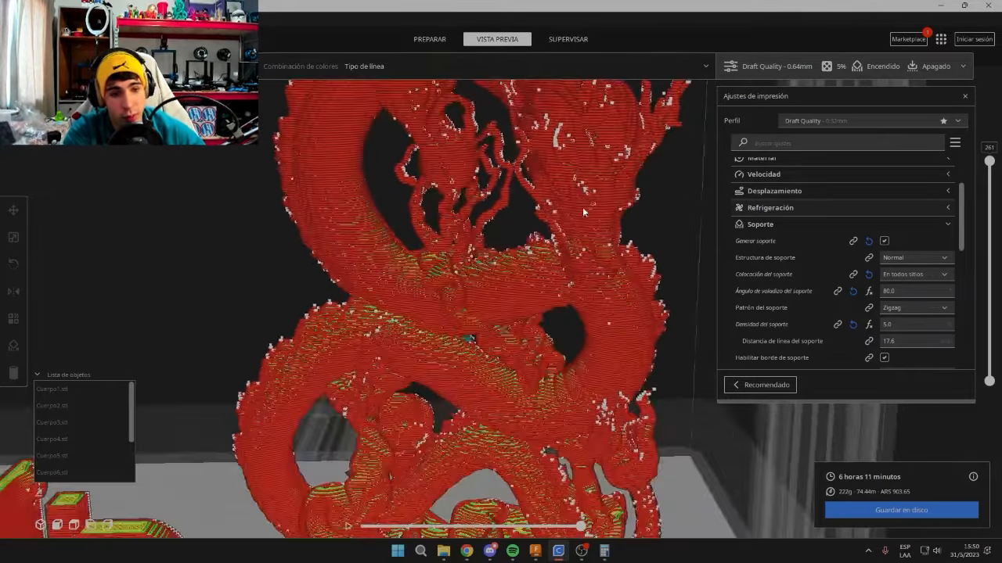
Inspect the generated supports under the bridge parts and beneath the hook's arm and hanging tip.
right_click_drag(494, 333, 616, 409)
scroll(367, 374, "up", 5)
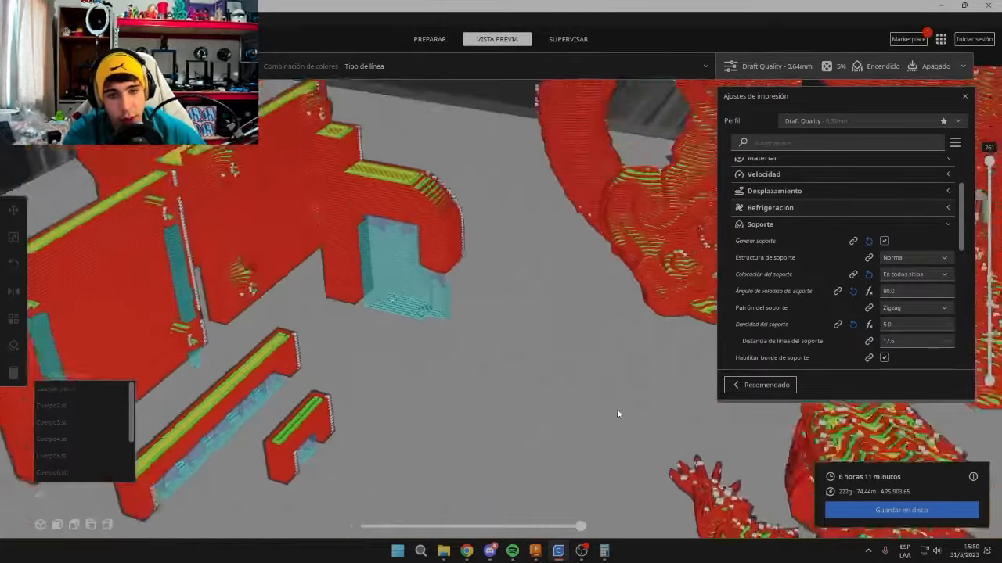
scroll(438, 298, "up", 5)
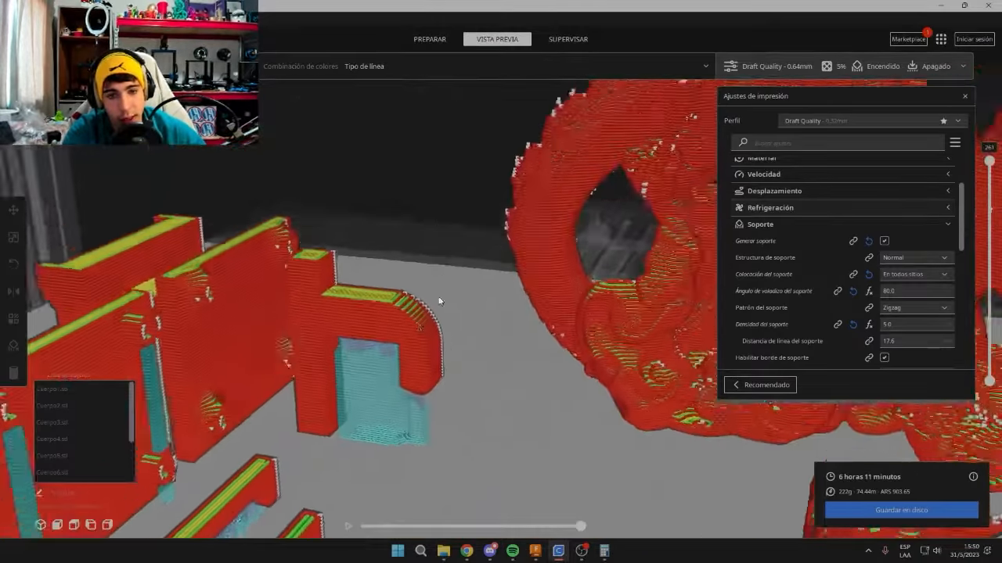
right_click_drag(449, 306, 331, 299)
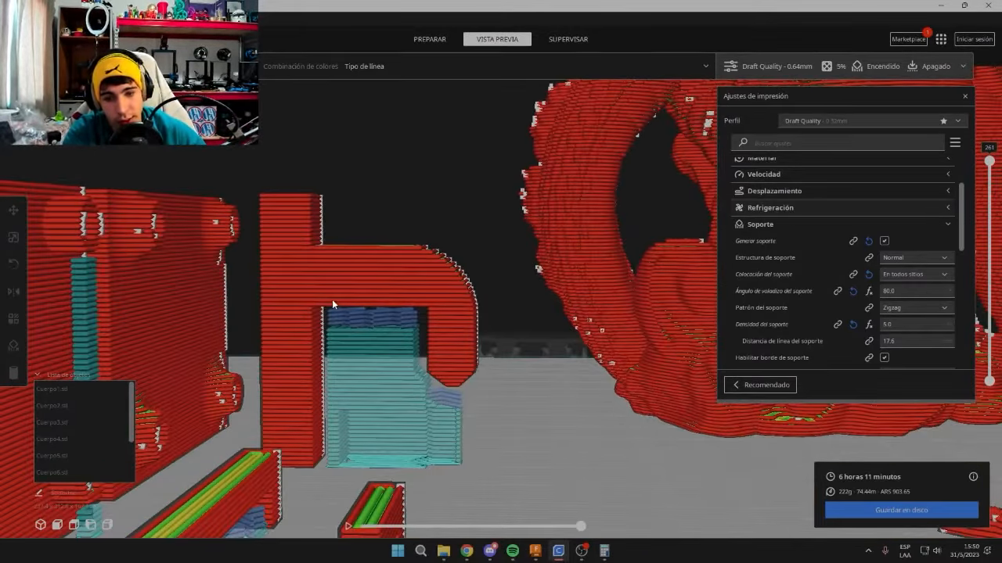
mouse_move(441, 336)
right_mouse_down()
mouse_move(467, 377)
mouse_move(528, 365)
mouse_move(420, 303)
mouse_move(414, 330)
mouse_move(431, 344)
mouse_move(432, 299)
mouse_move(608, 337)
mouse_move(566, 305)
mouse_move(438, 315)
mouse_move(425, 297)
mouse_move(435, 367)
mouse_move(315, 375)
mouse_move(541, 335)
mouse_move(516, 306)
mouse_move(634, 313)
mouse_move(598, 323)
mouse_move(419, 292)
mouse_move(450, 319)
right_mouse_up()
scroll(437, 316, "up", 3)
scroll(450, 319, "down", 5)
Review the supports across the whole plate, comparing the overhang test and brackets with the lizard and dragon.
middle_click_drag(639, 285, 402, 319)
scroll(402, 318, "up", 2)
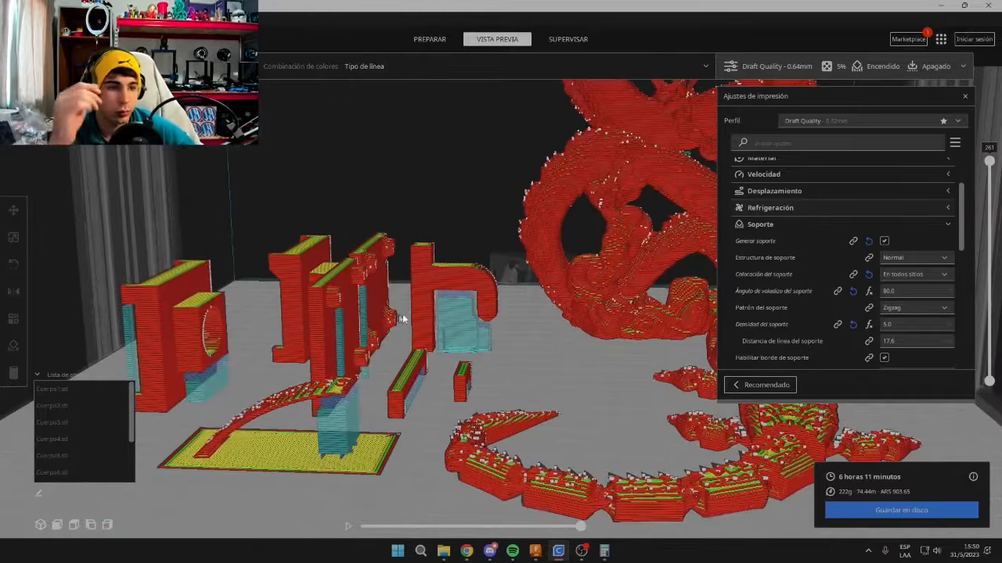
middle_click_drag(553, 275, 496, 309)
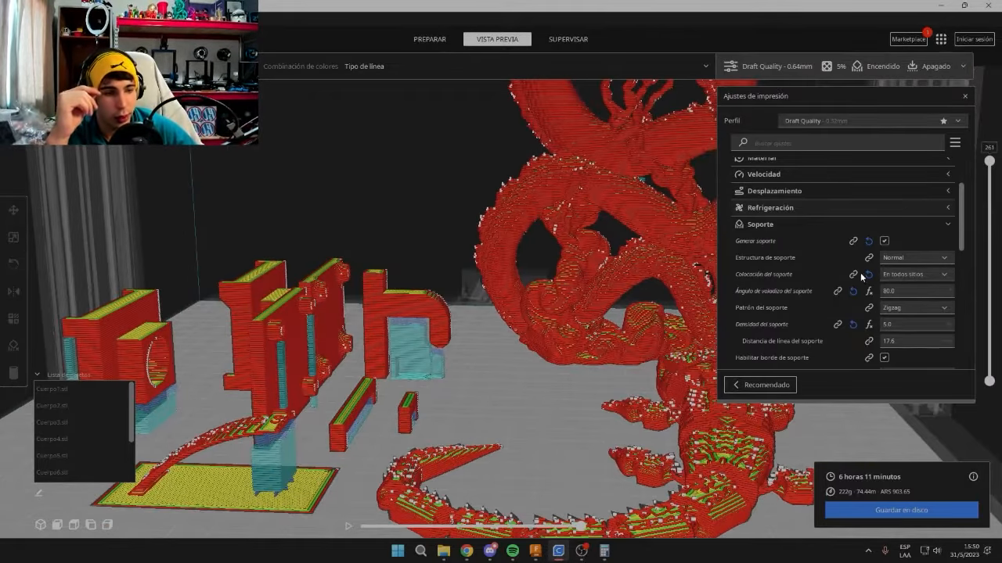
scroll(469, 289, "down", 3)
right_click_drag(469, 290, 532, 287)
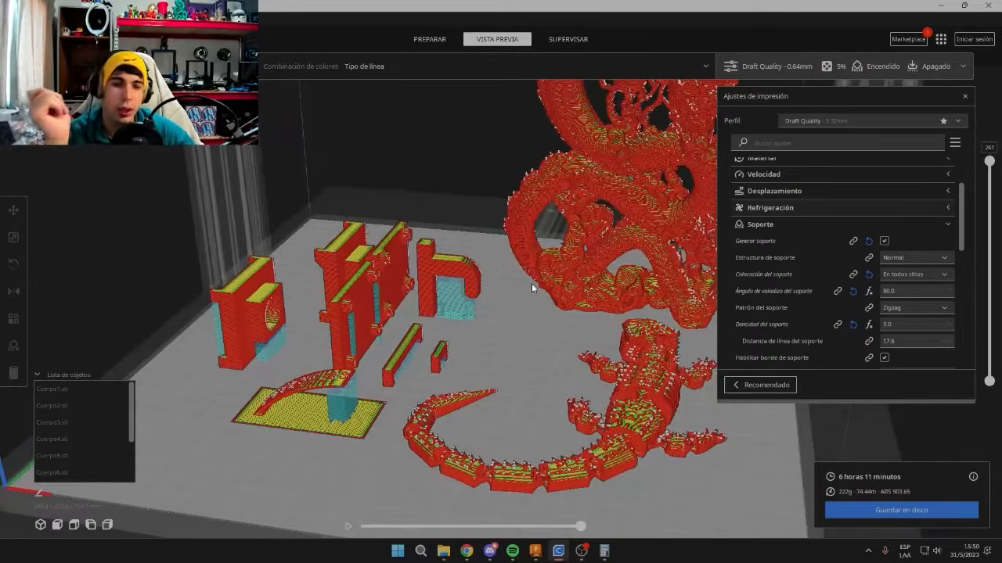
Inspect the normal supports around the brackets, the hook, the bridge parts and the overhang test from low and raised angles.
right_click_drag(391, 331, 407, 307)
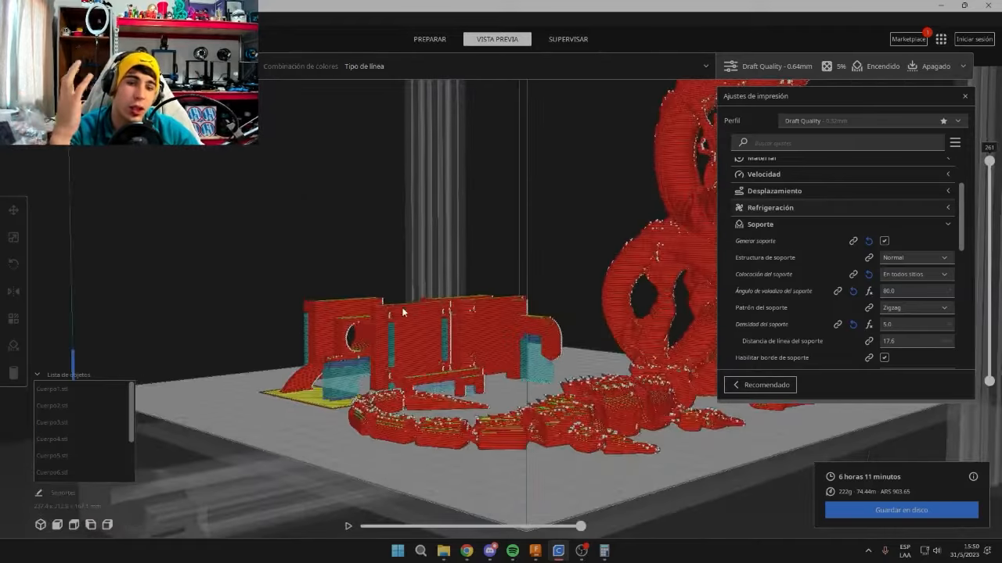
scroll(407, 310, "up", 4)
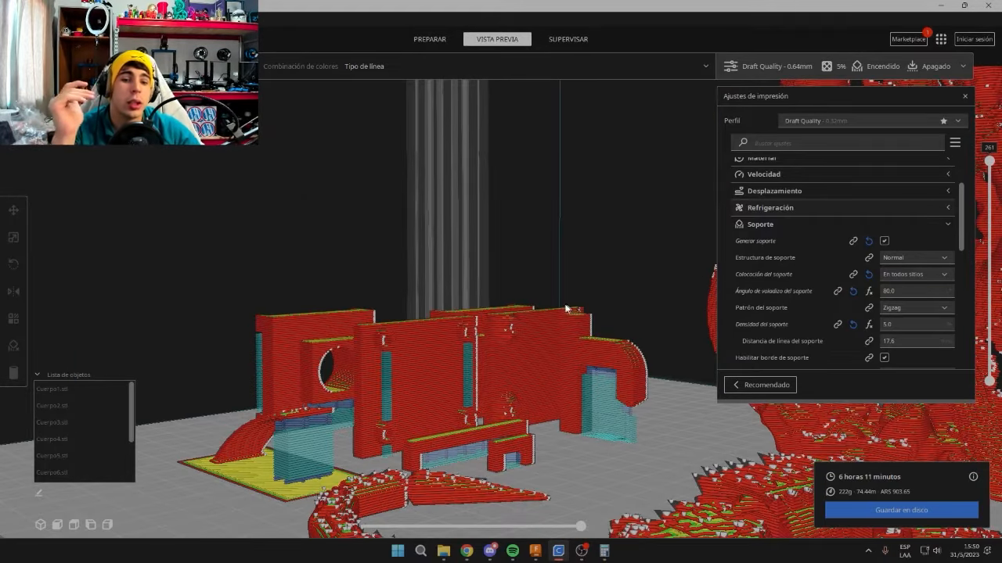
scroll(628, 305, "up", 3)
right_click_drag(447, 206, 592, 291)
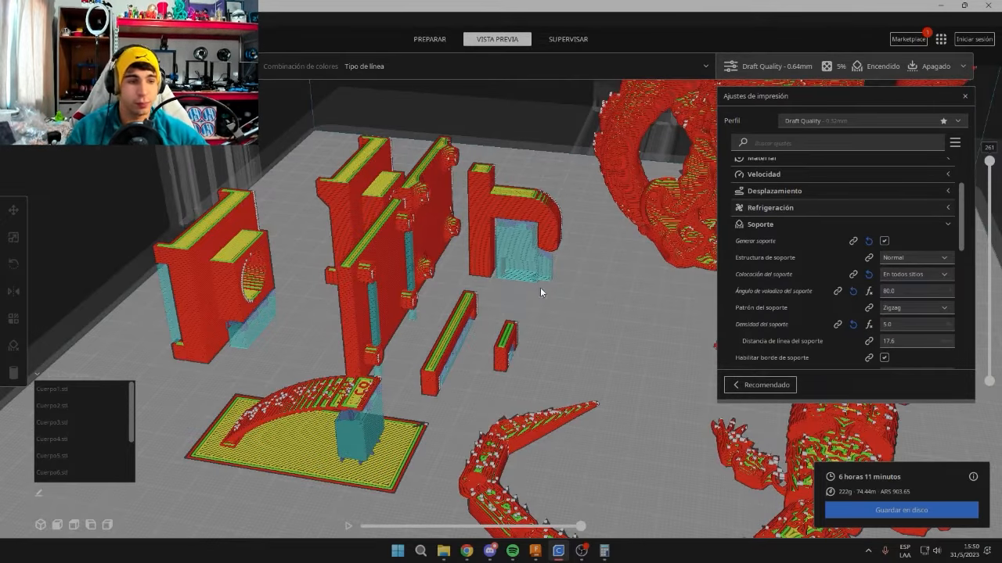
right_click_drag(540, 292, 547, 301)
Enlarge the print settings list and review all the support settings, from generation down to the interface pattern.
scroll(893, 252, "down", 2)
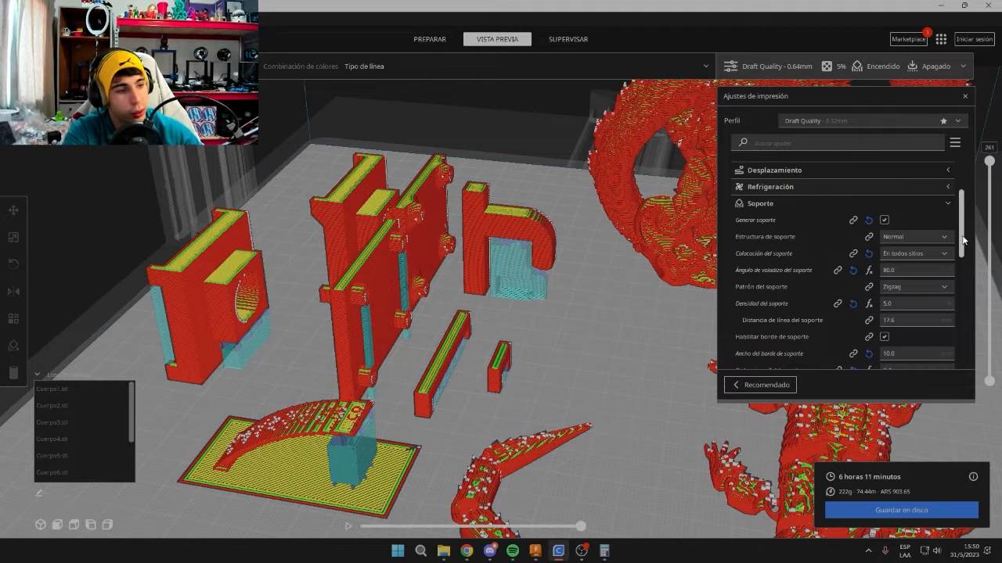
scroll(962, 240, "down", 2)
left_click_drag(851, 402, 858, 526)
scroll(902, 327, "down", 10)
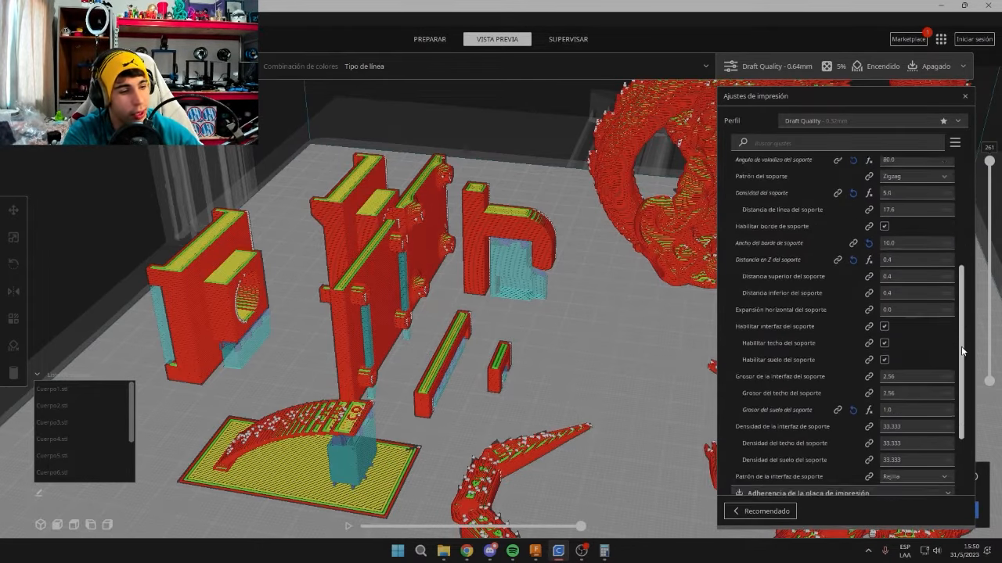
left_click_drag(962, 351, 962, 274)
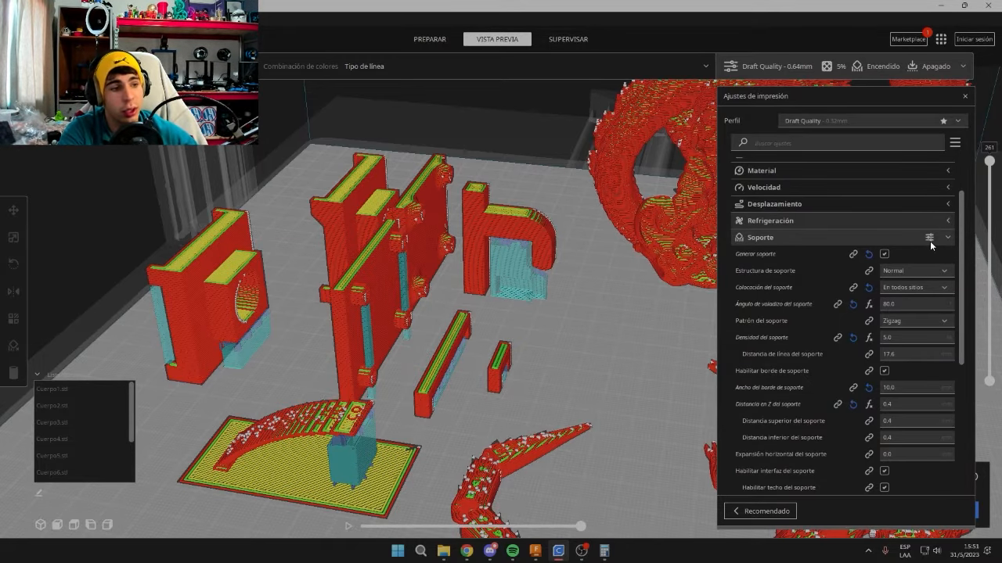
Open the visibility preferences for the support settings and browse which support options are enabled.
left_click(929, 241)
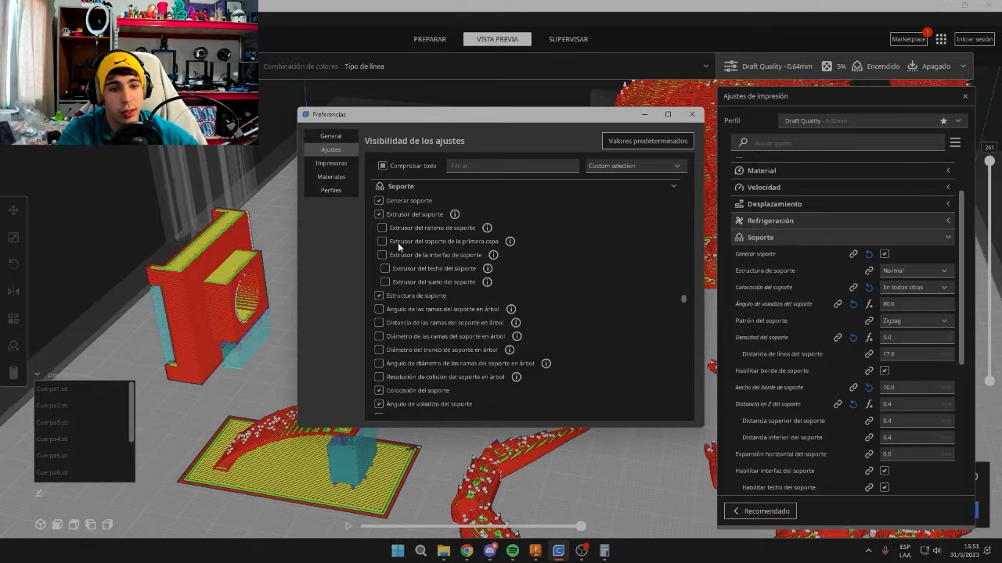
scroll(398, 243, "down", 10)
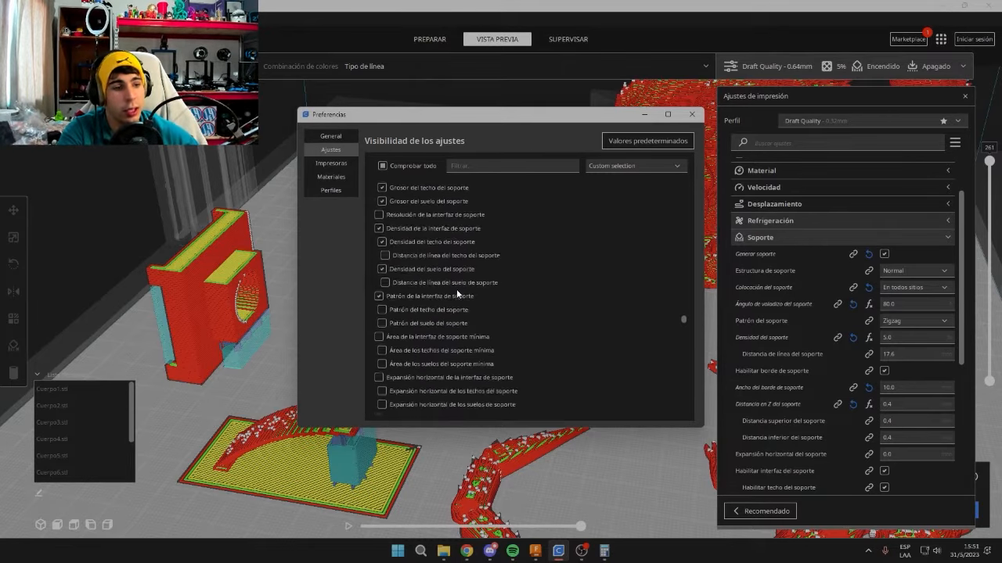
scroll(456, 289, "up", 10)
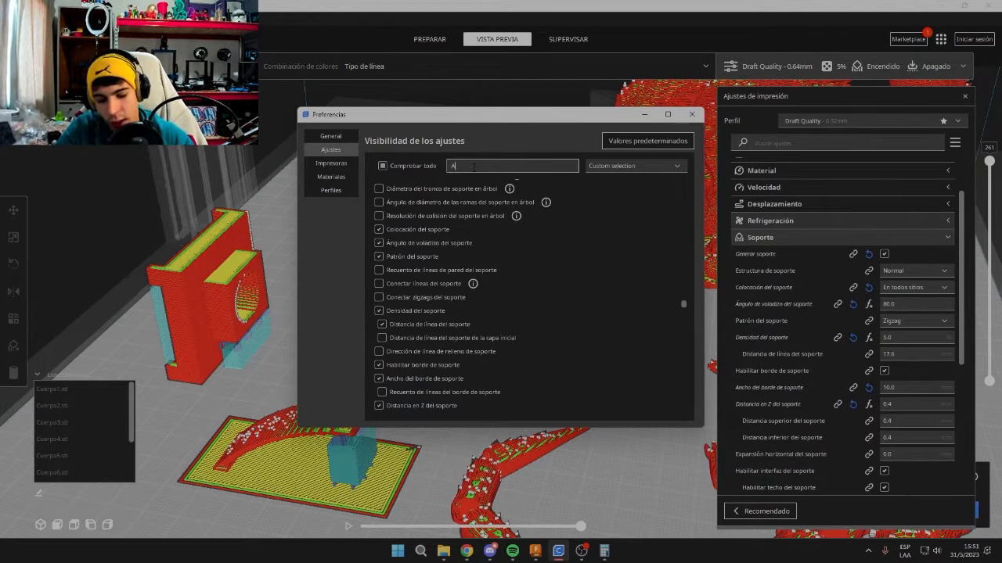
Filter the setting visibility list by "ángulo de voladi" to find the support overhang angle, and close the preferences.
type("ngu")
key("BackSpace")
key("BackSpace")
key("BackSpace")
key("BackSpace")
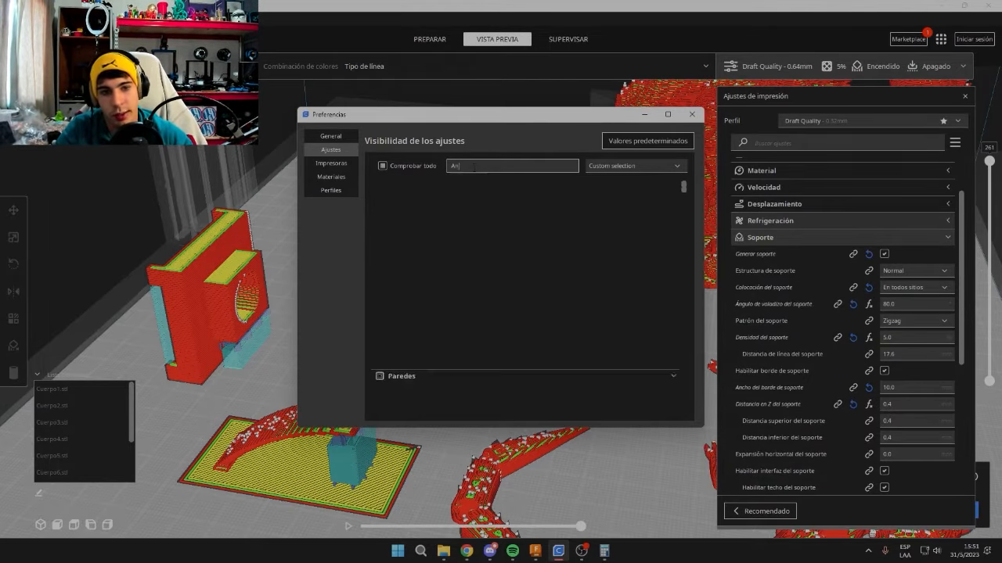
type("ángulo d")
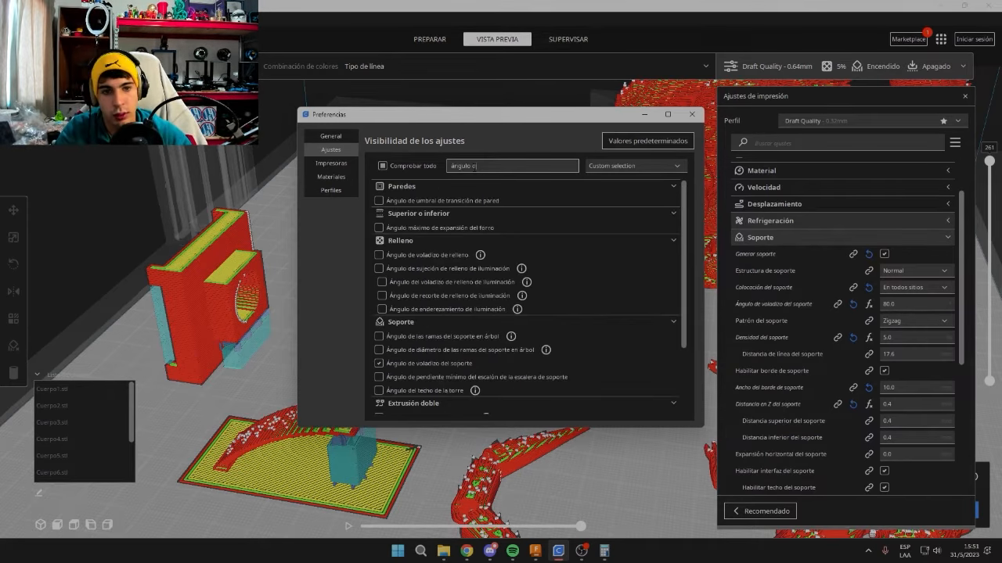
type("e voladi")
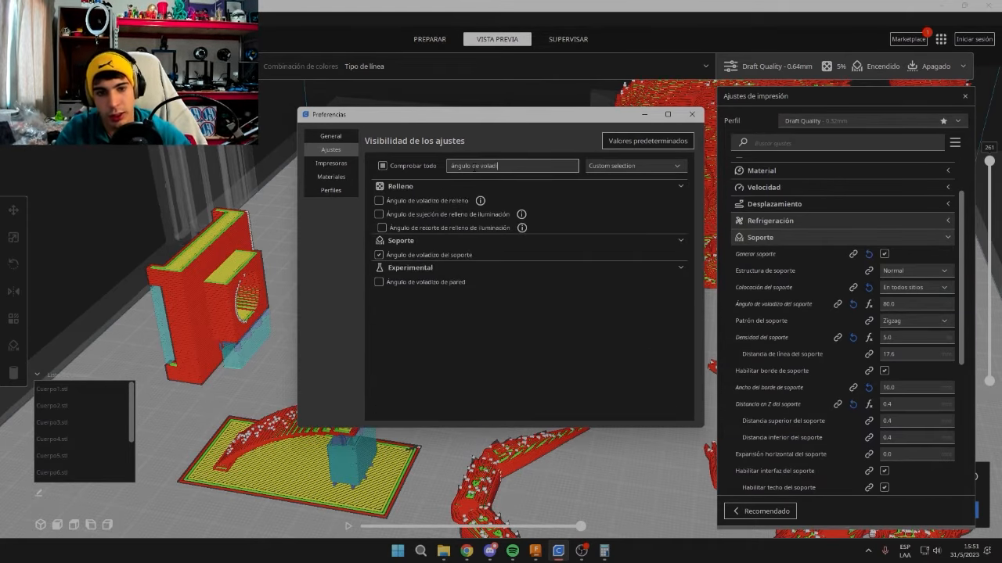
scroll(870, 306, "down", 1)
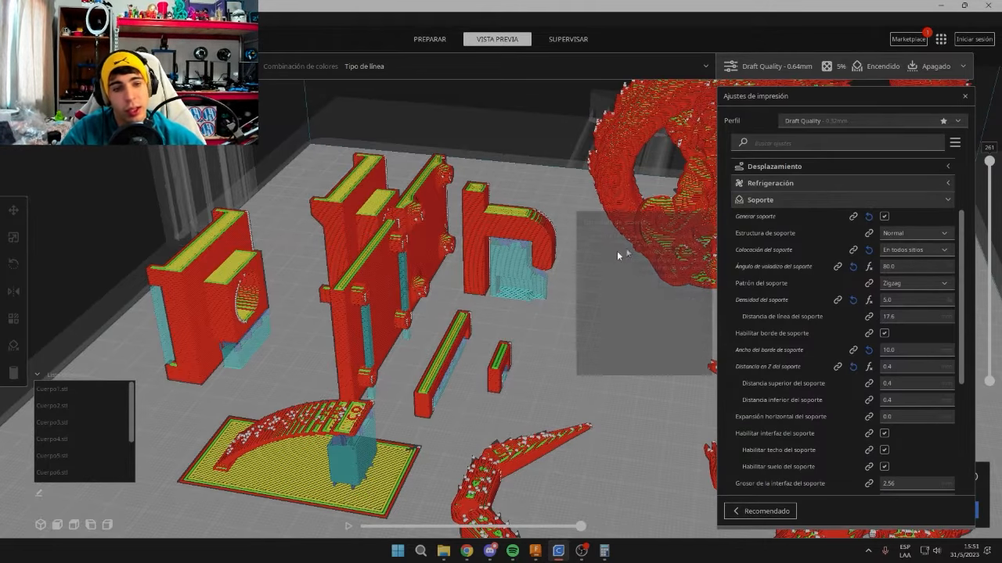
Change the support structure to Árbol, shorten the settings window and slice the plate again.
right_click_drag(499, 244, 493, 216)
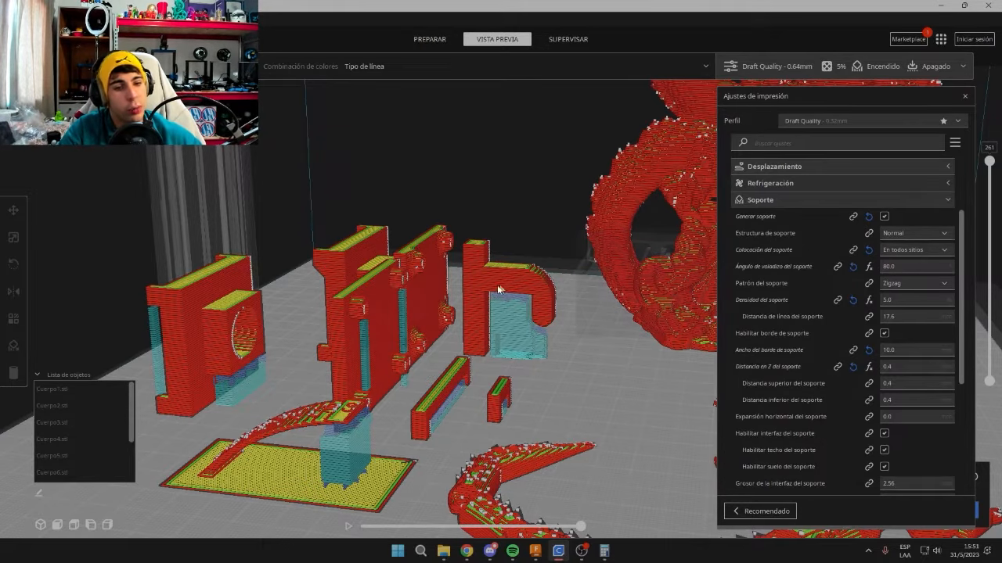
scroll(462, 258, "up", 3)
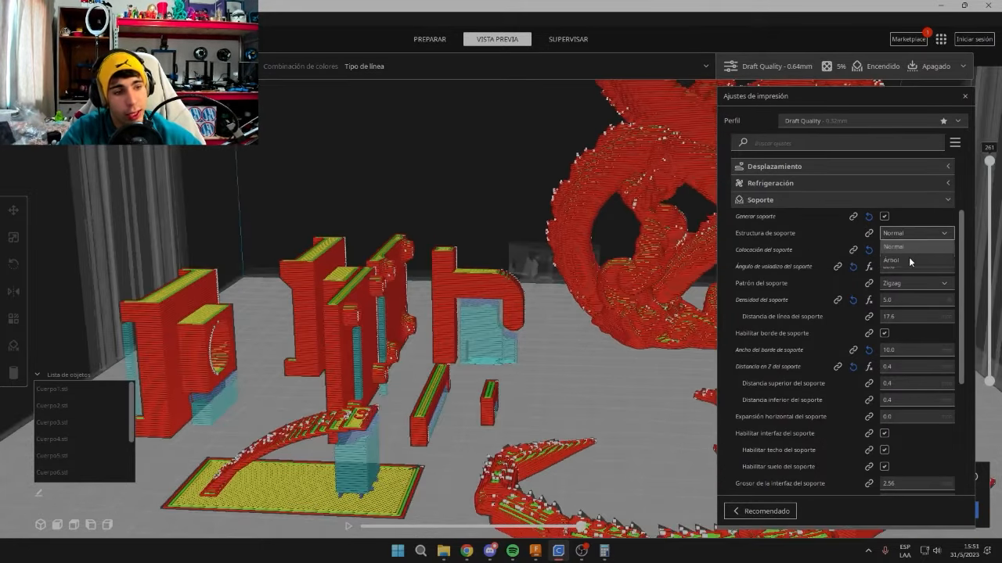
left_click(908, 258)
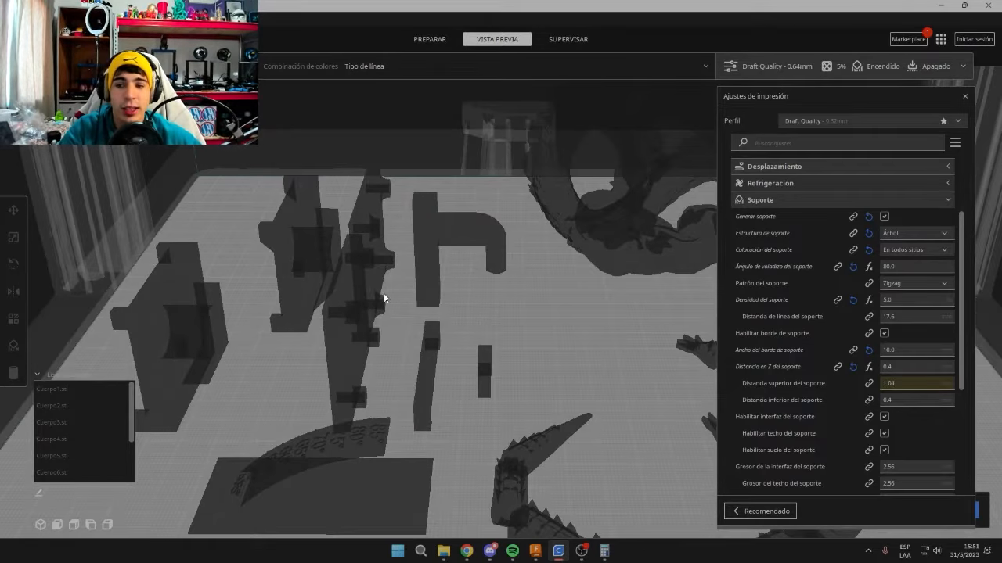
right_click_drag(576, 267, 556, 249)
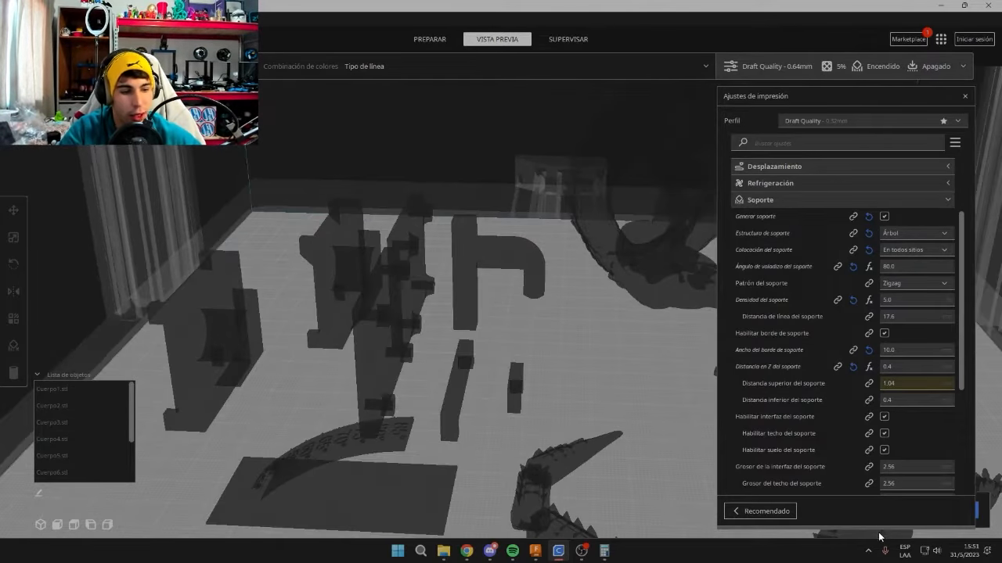
left_click_drag(873, 529, 872, 479)
scroll(546, 410, "up", 5)
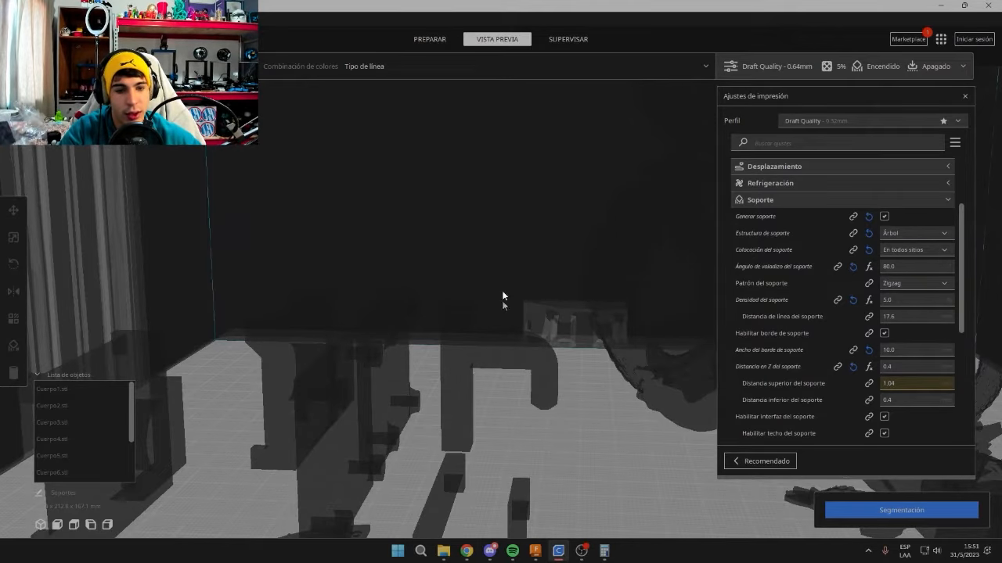
left_click(921, 510)
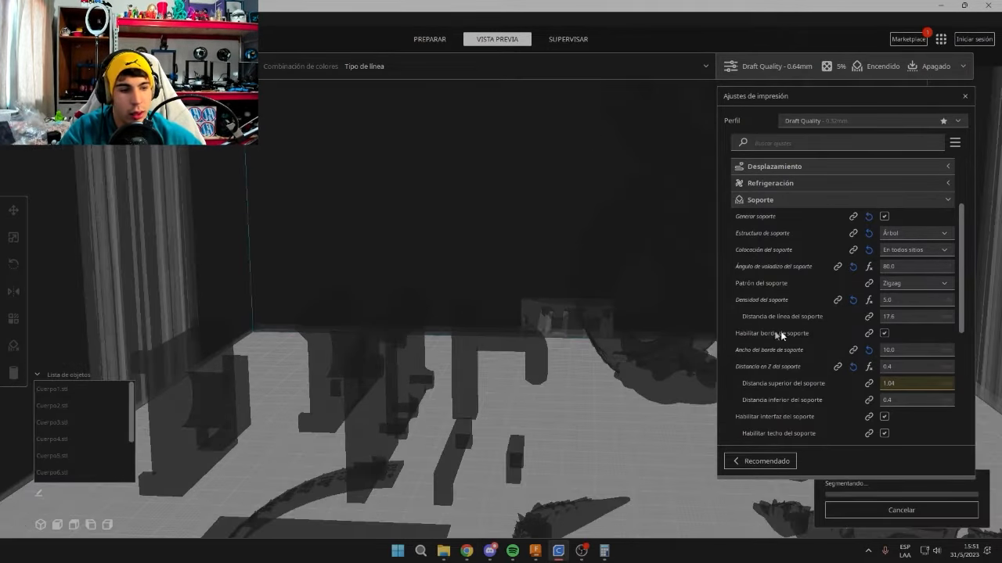
Return to the preparation view during slicing and look over the solid brackets, bridges and overhang test.
right_click_drag(492, 313, 538, 377)
right_click_drag(533, 265, 734, 312)
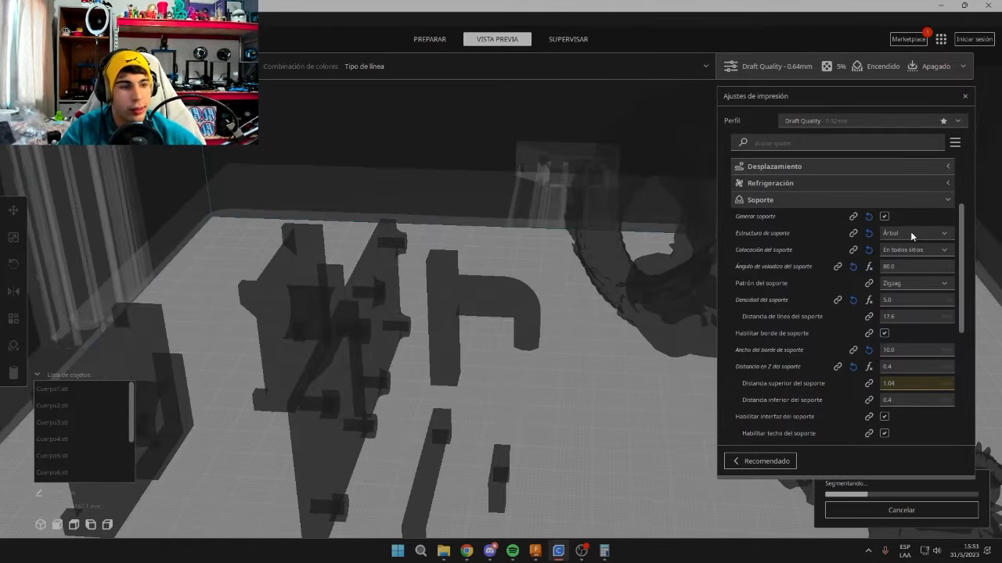
right_click_drag(532, 239, 526, 211)
left_click(436, 41)
right_click_drag(543, 279, 562, 468)
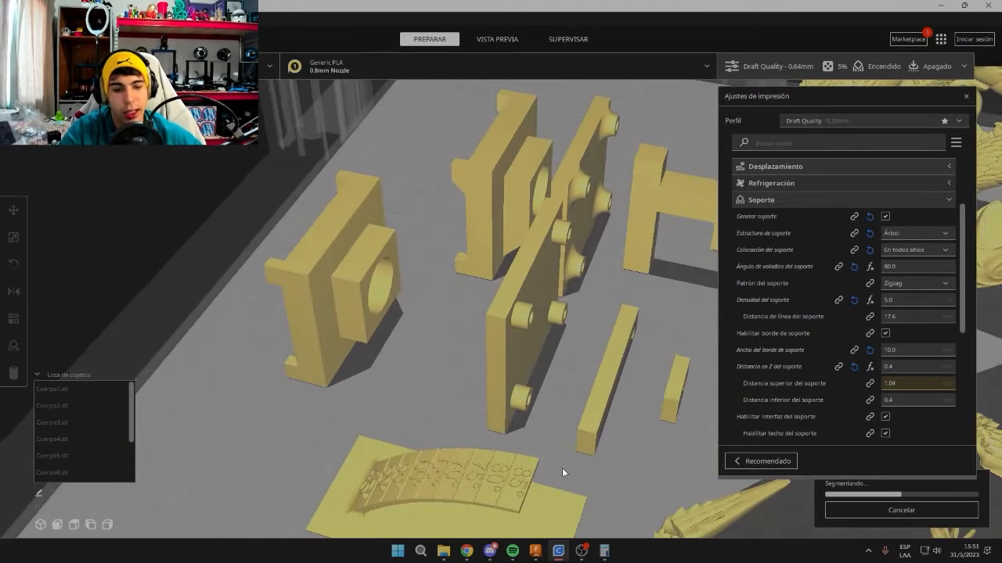
left_click(534, 551)
scroll(498, 336, "up", 1)
left_click(442, 400)
left_click_drag(470, 328, 434, 282)
middle_click_drag(435, 282, 564, 317, "shift")
scroll(548, 325, "up", 1)
left_click(753, 112)
right_click_drag(492, 302, 486, 304)
middle_click_drag(487, 303, 473, 318)
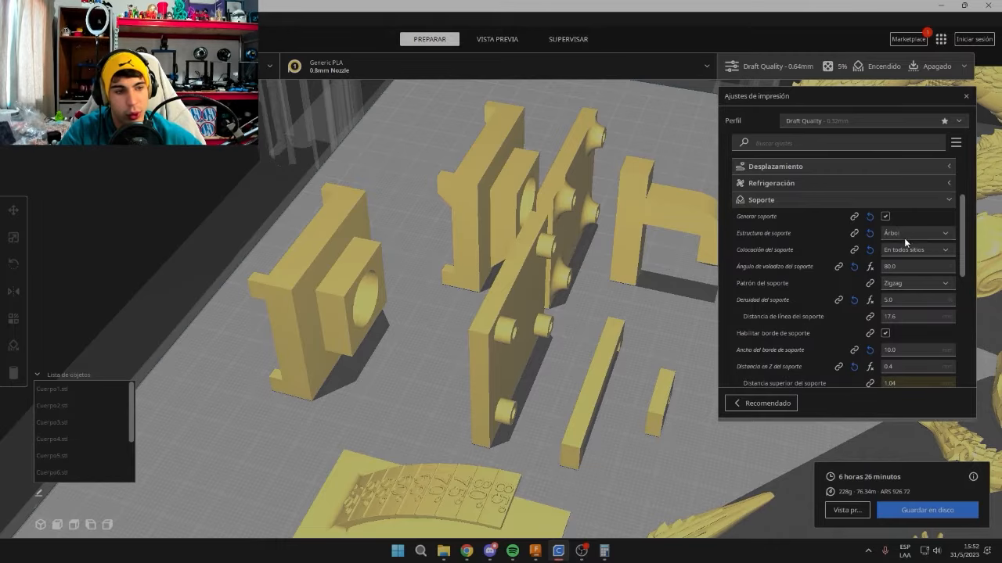
Open the sliced preview and inspect the tree supports on the brackets, hook and overhang test from several sides.
right_click_drag(548, 344, 590, 317)
left_click(856, 510)
right_click_drag(563, 353, 595, 333)
scroll(434, 387, "up", 3)
right_click_drag(434, 387, 576, 280)
middle_click_drag(576, 282, 503, 346)
right_click_drag(543, 384, 289, 365)
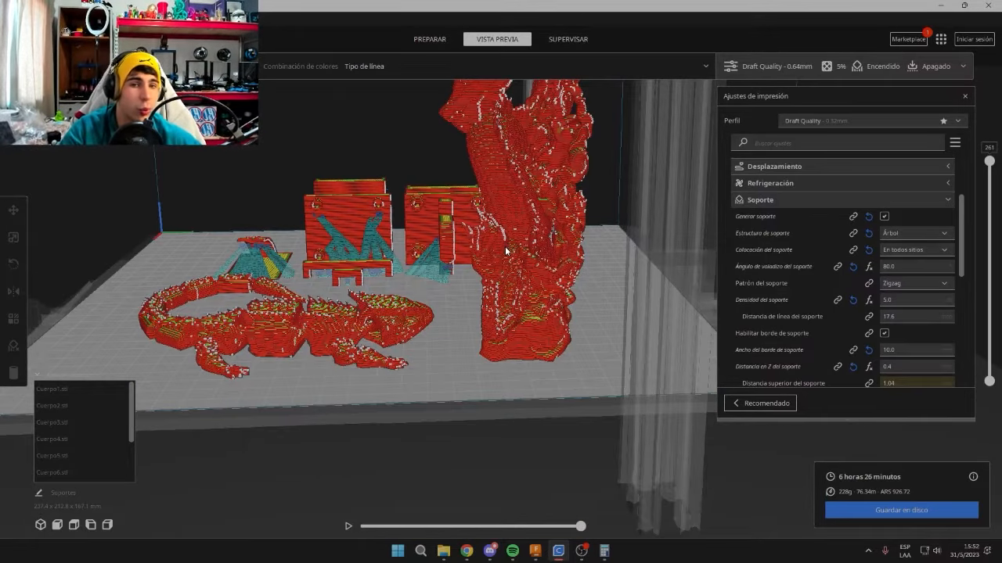
Compare the tree supports under the hook, brackets and overhang test with the lizard and dragon, from plate overview to close-up.
right_click_drag(476, 332, 598, 305)
scroll(626, 296, "up", 3)
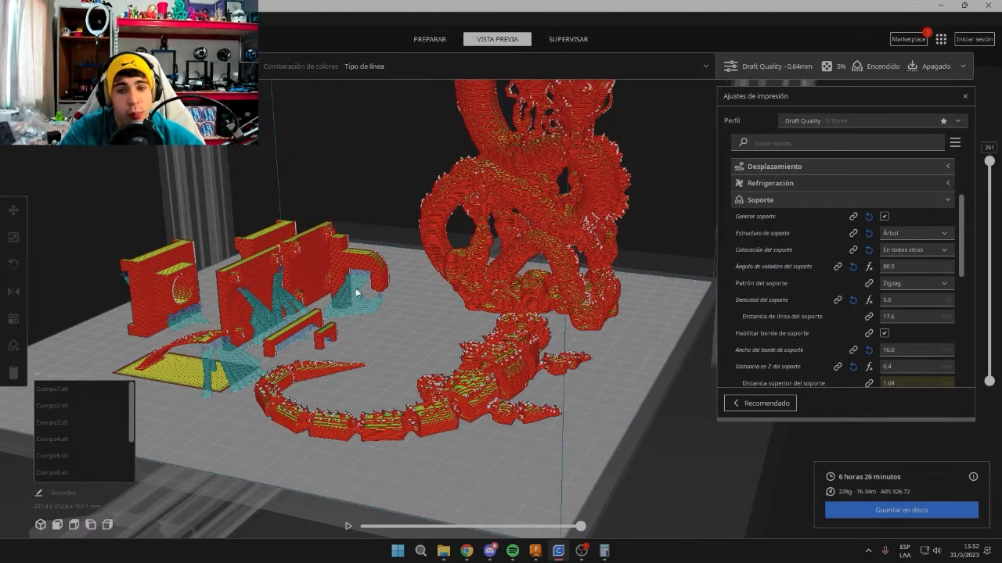
right_click_drag(354, 291, 432, 317)
scroll(432, 318, "up", 2)
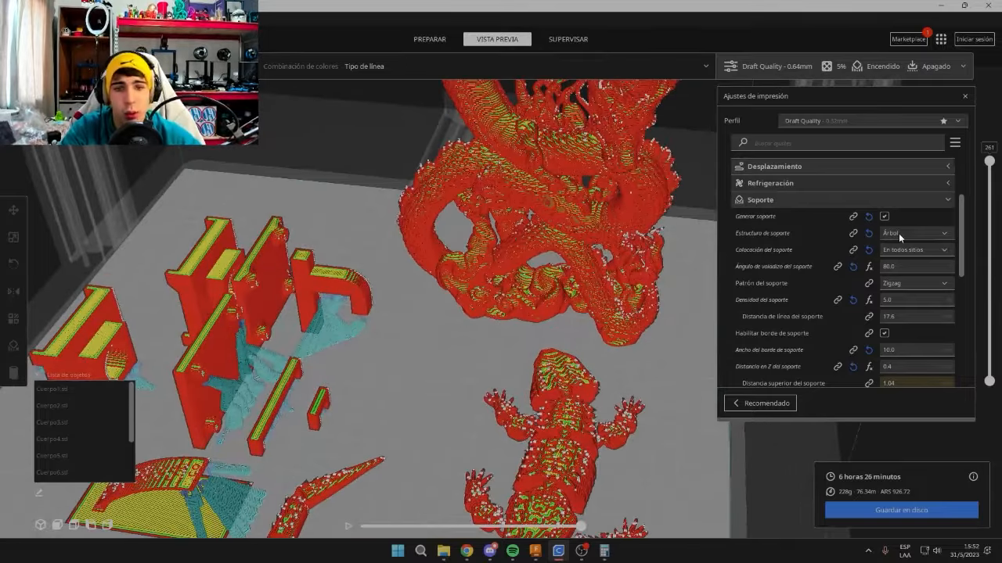
right_click_drag(335, 287, 529, 232)
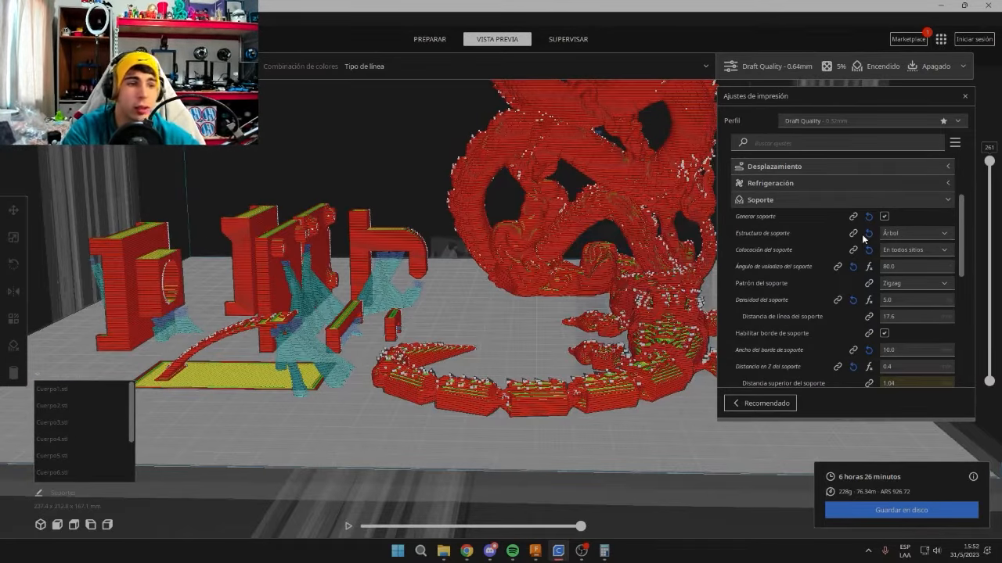
right_click_drag(675, 215, 438, 188)
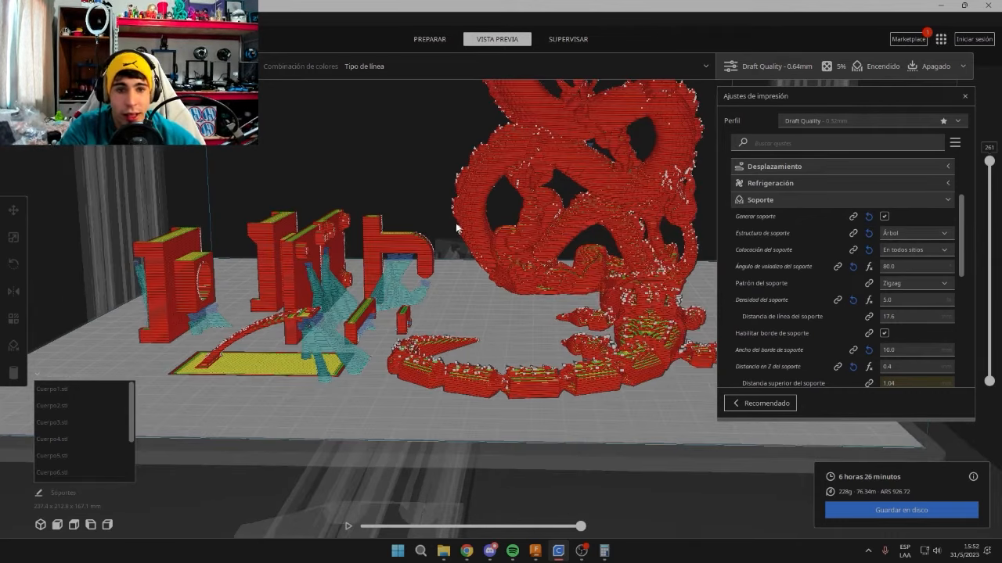
scroll(474, 307, "up", 10)
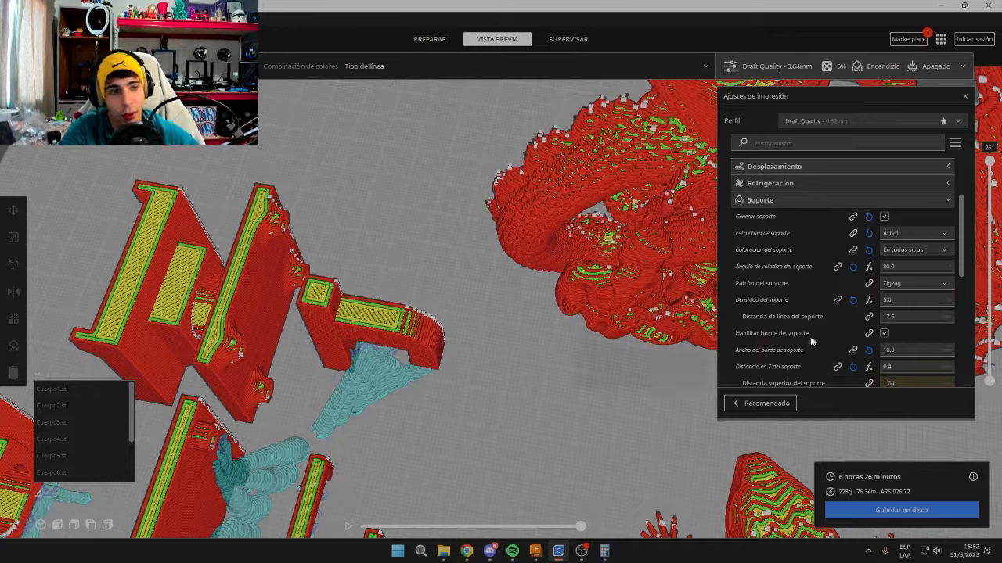
middle_click_drag(624, 278, 611, 261)
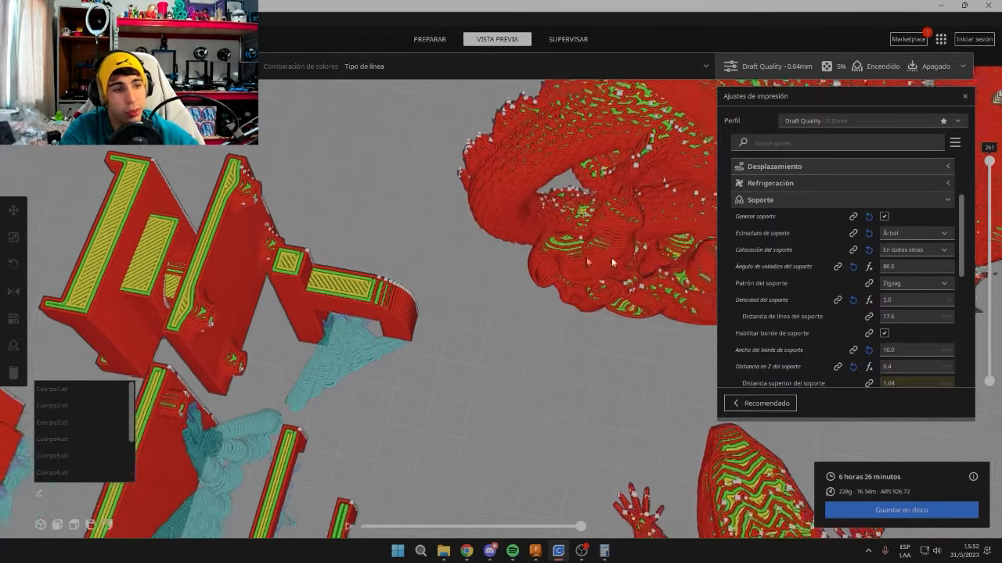
Try slicing with support placement limited to touching the build plate, and restore the placement to En todos sitios.
left_click(926, 251)
left_click(914, 264)
scroll(445, 275, "down", 8)
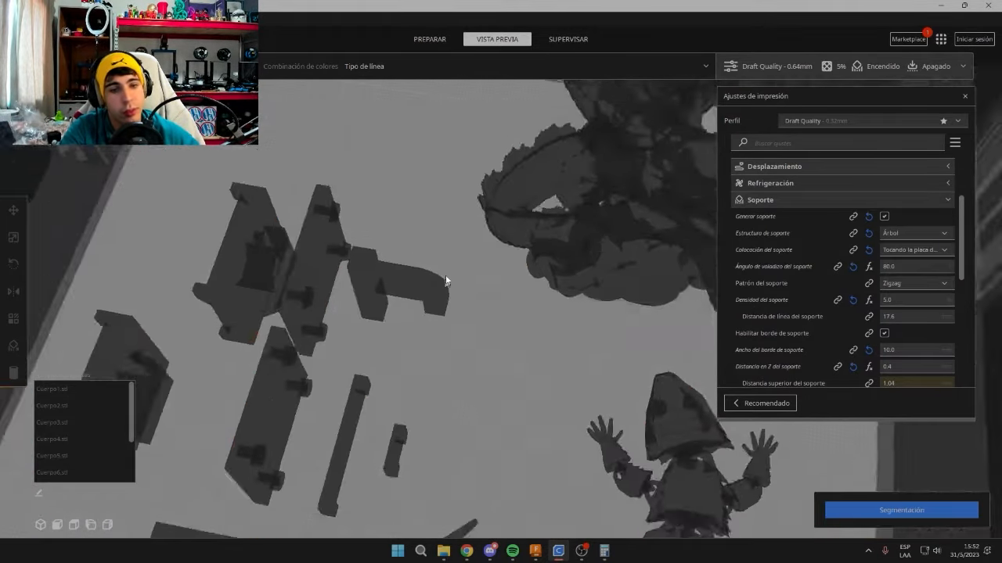
left_click(871, 503)
scroll(481, 351, "up", 5)
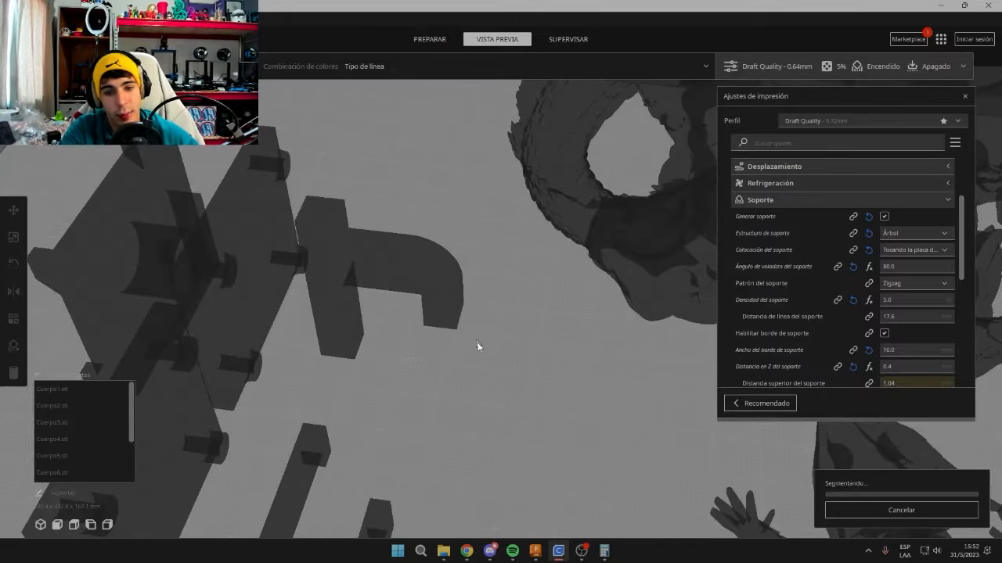
left_click(926, 250)
left_click(912, 278)
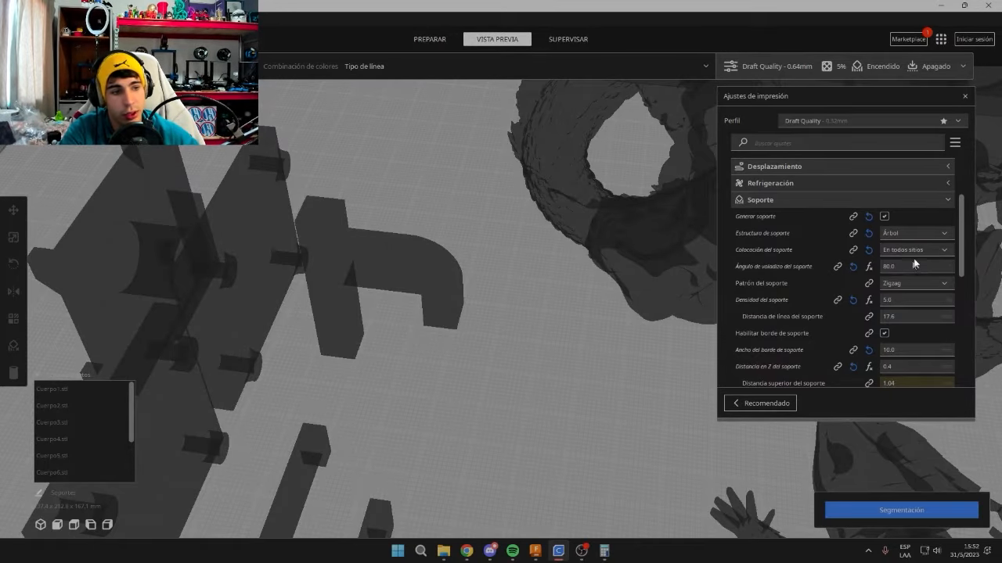
Return to the preparation view and examine the solid dragon's lower coils beside the hook.
scroll(374, 292, "down", 3)
right_click_drag(374, 293, 429, 274)
left_click(440, 43)
right_click_drag(470, 383, 501, 266)
right_click_drag(533, 212, 510, 264)
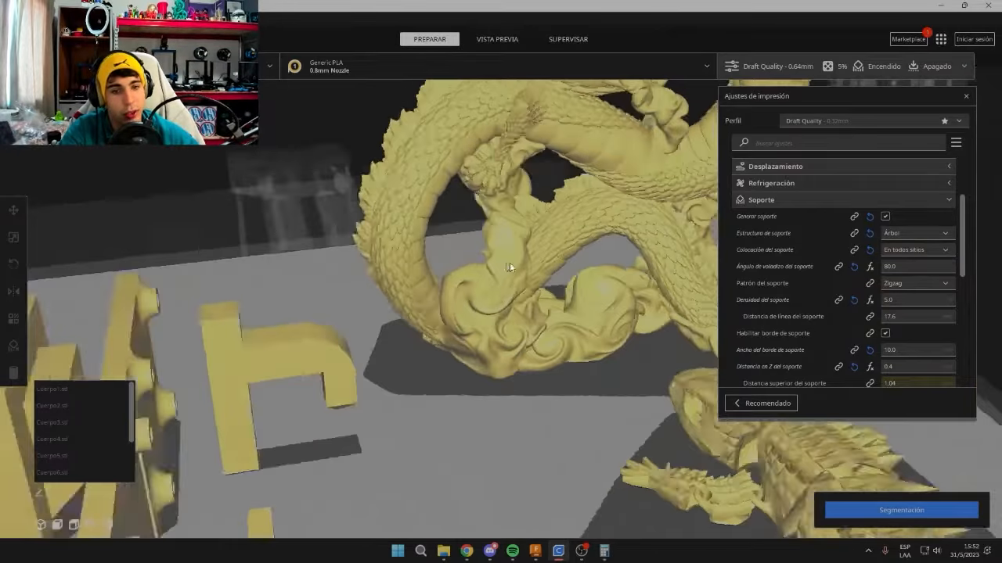
Examine the dragon's scaly arch up close, from its underside down to the swirling base beneath it.
scroll(511, 266, "up", 5)
right_click_drag(560, 303, 515, 379)
right_click_drag(499, 339, 498, 364)
scroll(497, 365, "up", 3)
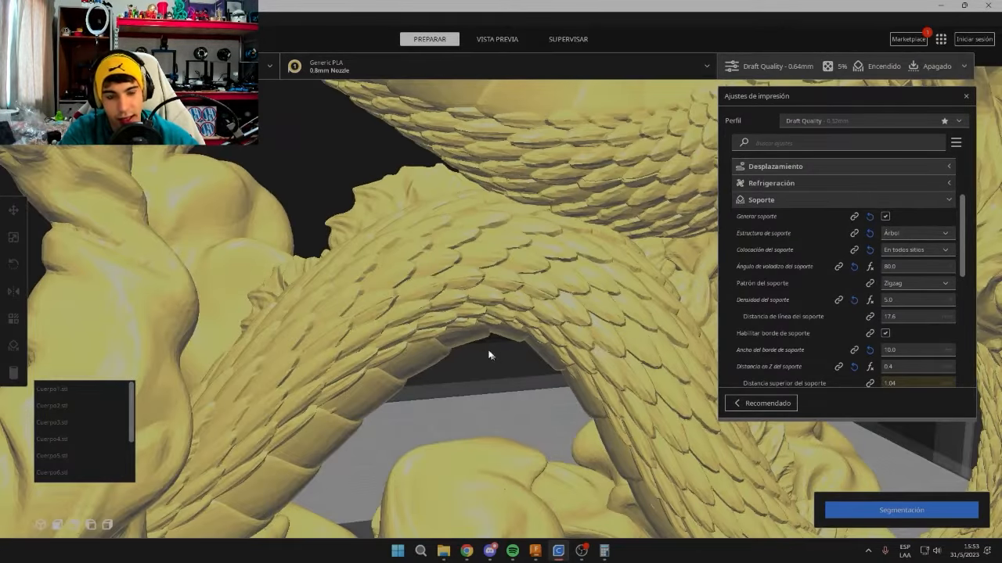
middle_click_drag(488, 351, 496, 284)
right_click_drag(495, 345, 491, 308)
middle_click_drag(490, 352, 485, 284)
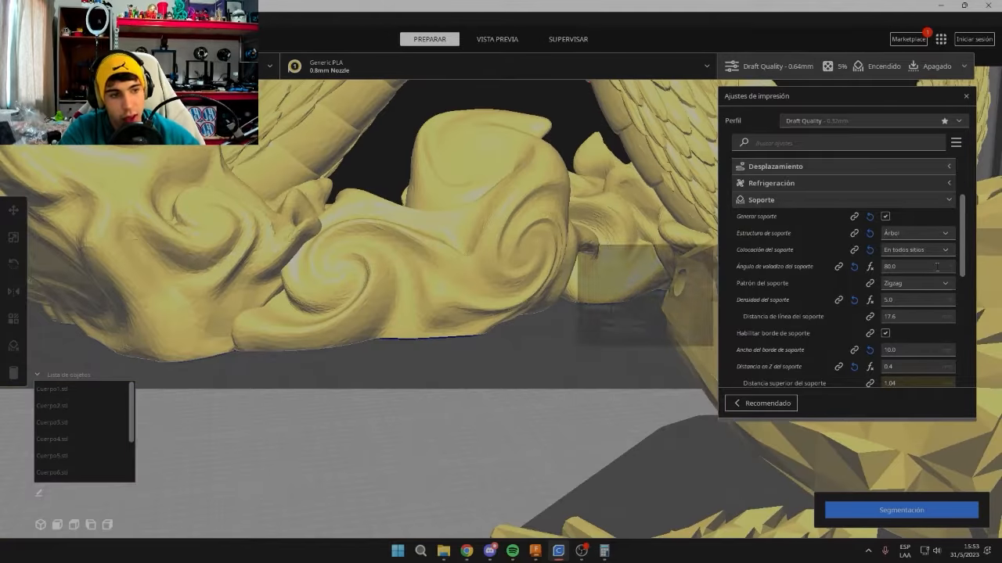
Review the support placement options against the dragon's scaly arch and limit placement to touching the build plate.
left_click(926, 247)
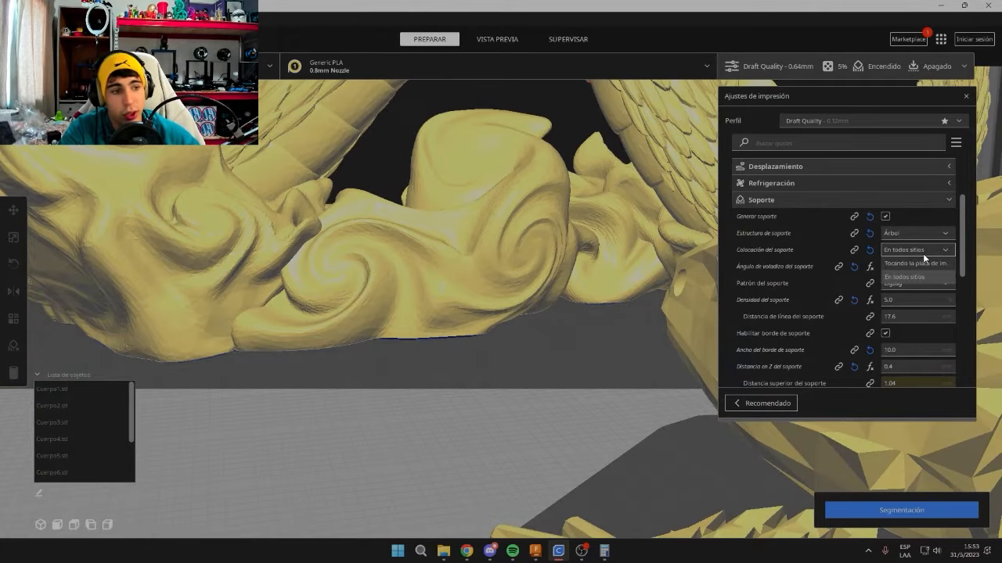
left_click(904, 276)
middle_click_drag(514, 206, 516, 294)
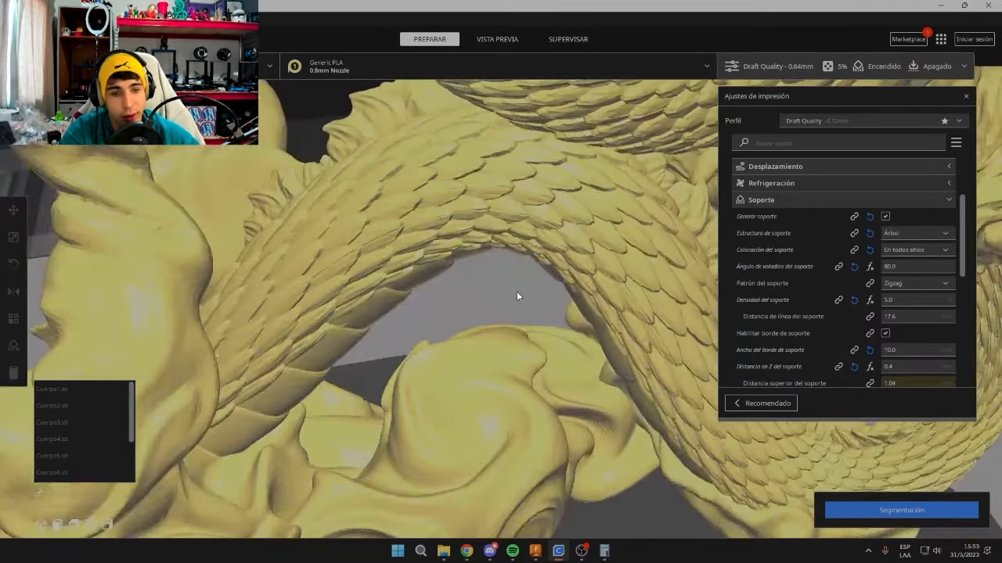
scroll(516, 295, "down", 2)
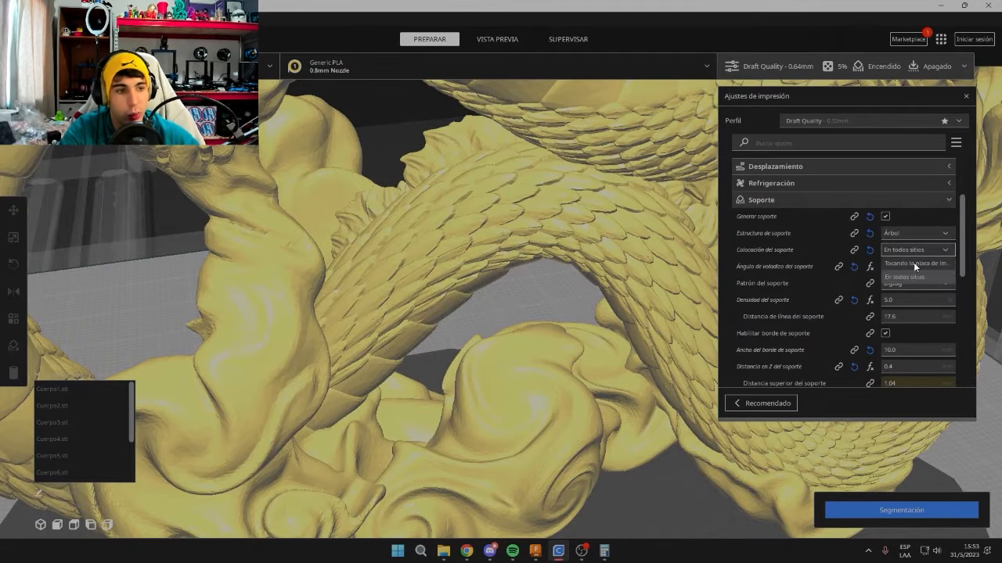
left_click(914, 265)
Switch the supports to the Normal structure with a 40° overhang angle and slice the plate.
scroll(548, 329, "down", 2)
right_click_drag(547, 328, 606, 338)
scroll(571, 376, "down", 4)
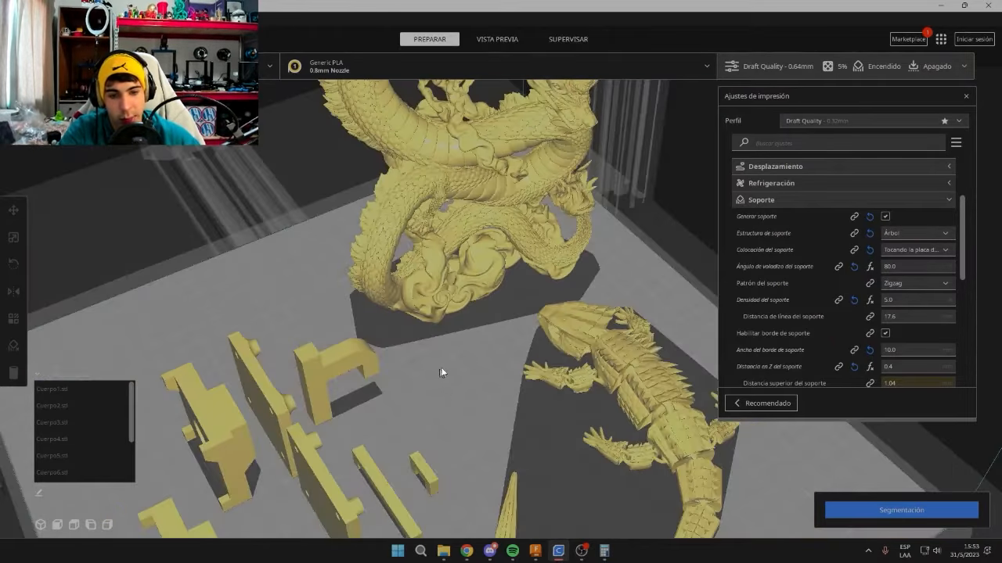
scroll(470, 360, "up", 5)
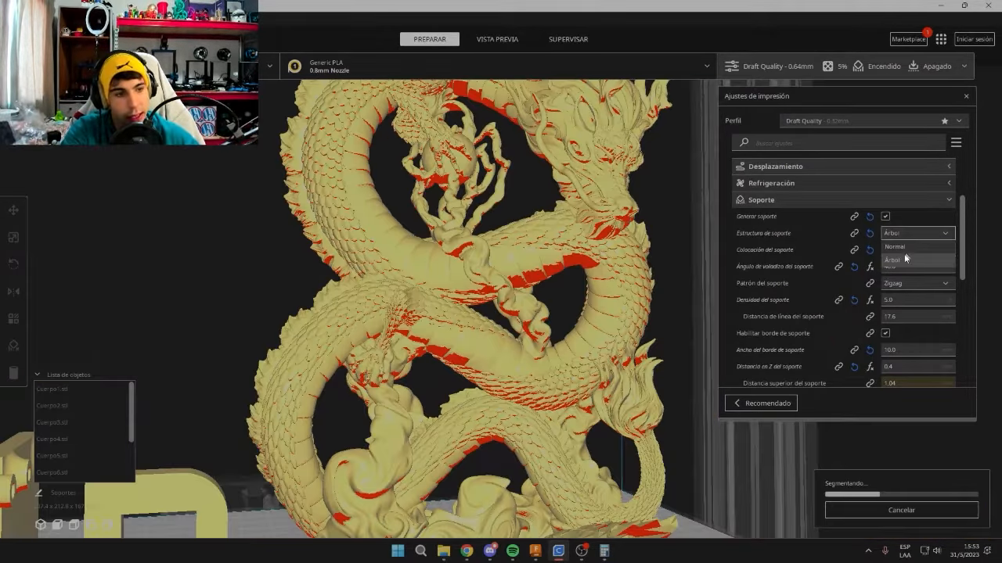
left_click(903, 503)
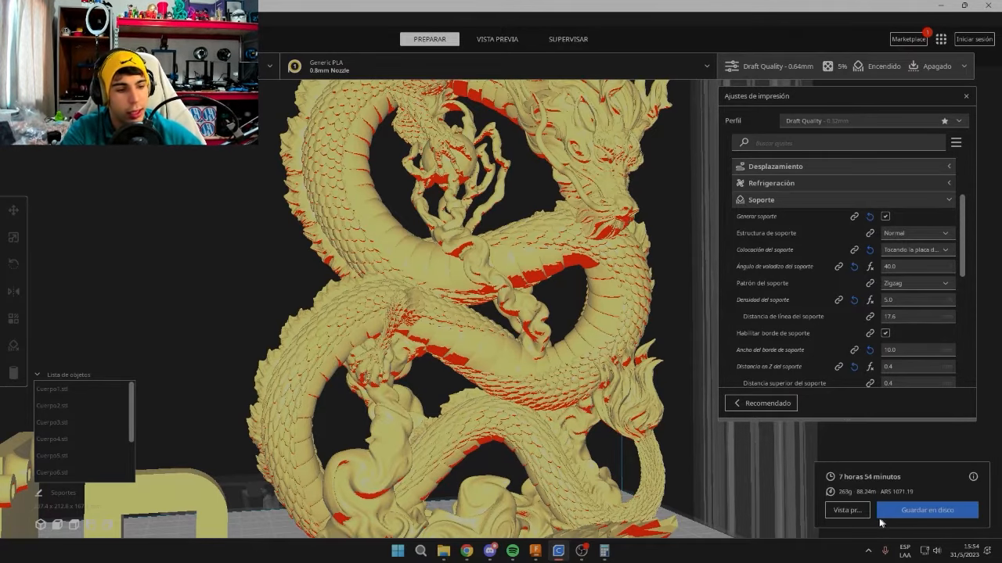
Open the layer preview and examine the normal supports around the dragon's upper coil and claw.
left_click(497, 39)
right_click_drag(573, 373, 464, 317)
right_click_drag(573, 291, 457, 501)
scroll(630, 320, "up", 3)
scroll(487, 363, "down", 3)
scroll(439, 466, "up", 2)
right_click_drag(438, 466, 391, 231)
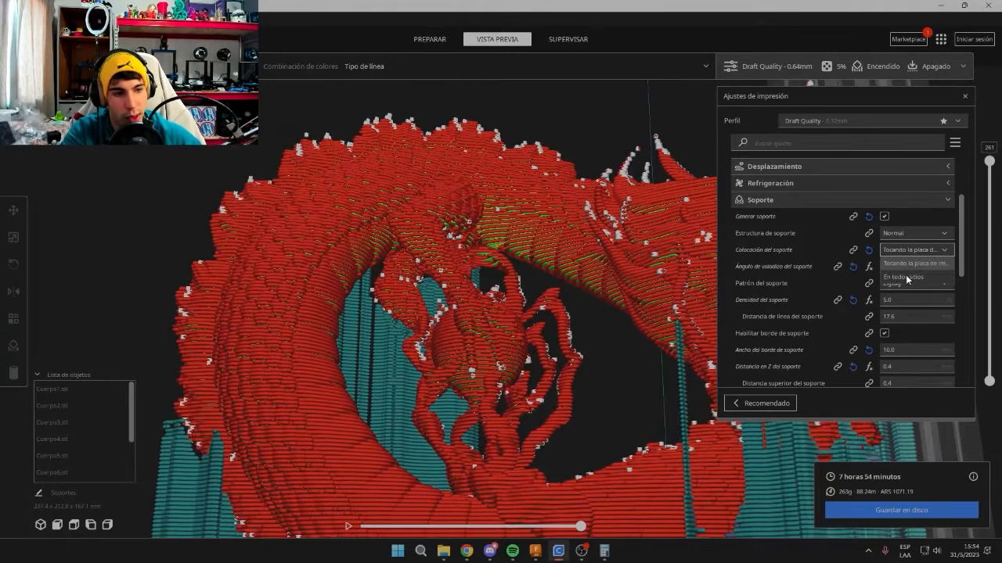
Reslice with the support placement set to En todos sitios and return to the preparation view of the whole plate.
left_click(904, 277)
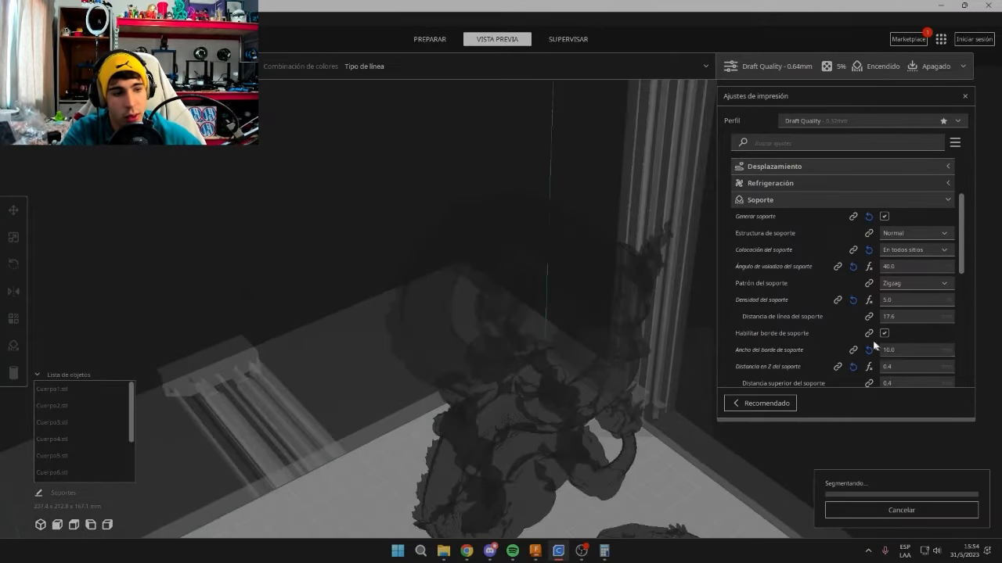
right_click_drag(704, 392, 688, 298)
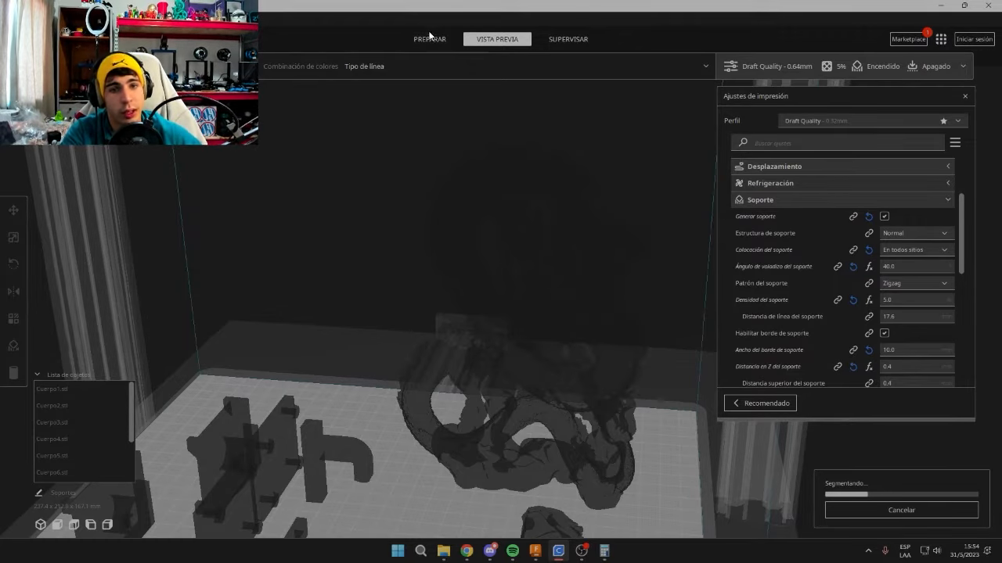
right_click_drag(434, 281, 474, 199)
scroll(438, 322, "down", 2)
right_click_drag(404, 287, 430, 255)
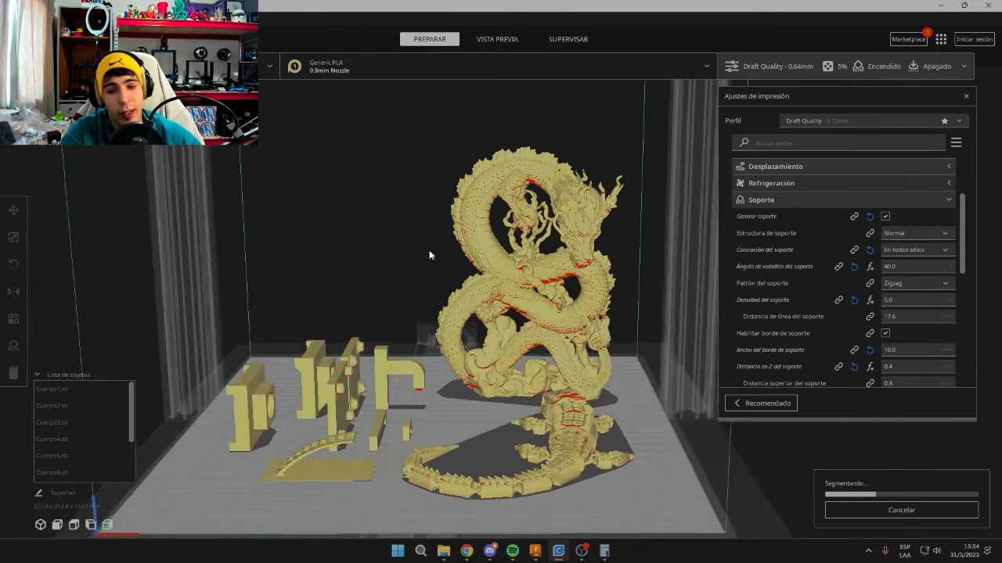
Examine the overhang test's angle labels and the overhang highlighting on its underside.
scroll(379, 395, "up", 6)
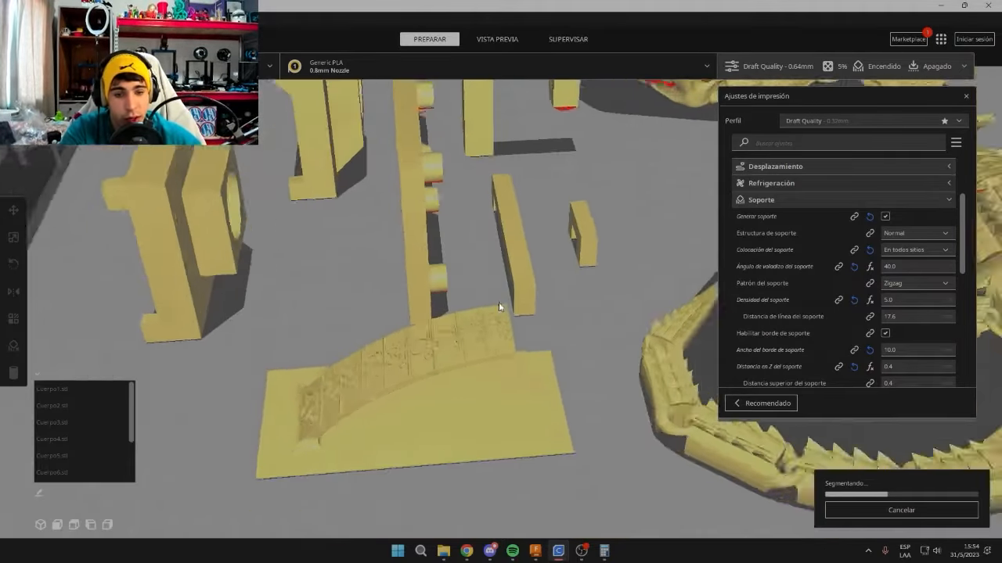
right_click_drag(499, 303, 543, 313)
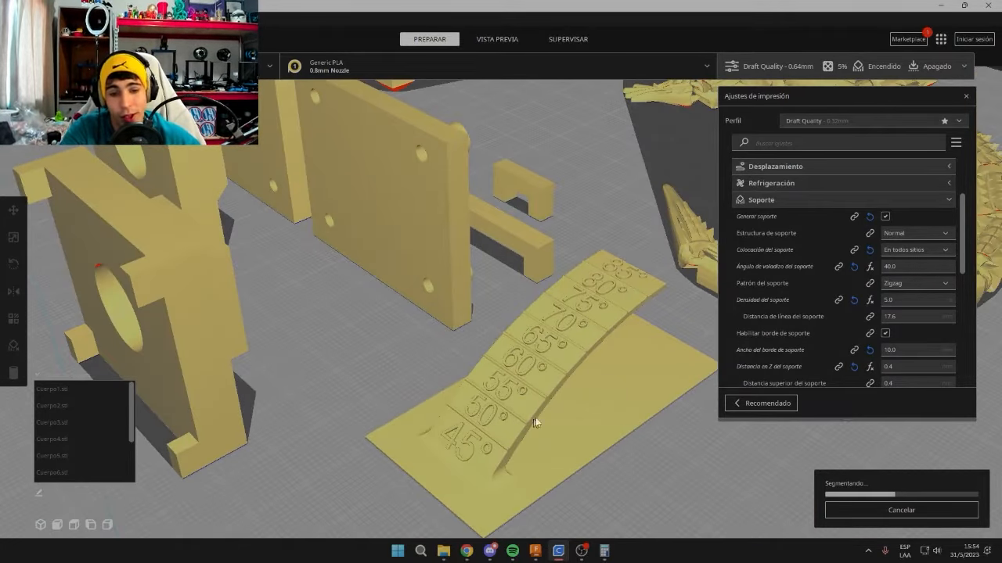
right_click_drag(523, 407, 664, 252)
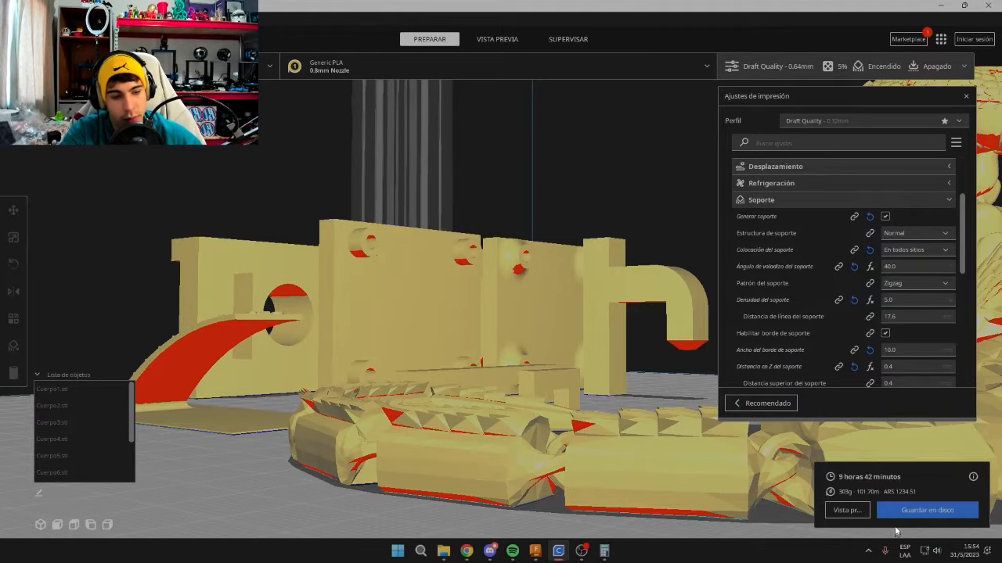
Compare the supports beneath the overhang test in the layer preview with its angle labels on the solid model.
left_click(848, 511)
right_click_drag(396, 374, 385, 399)
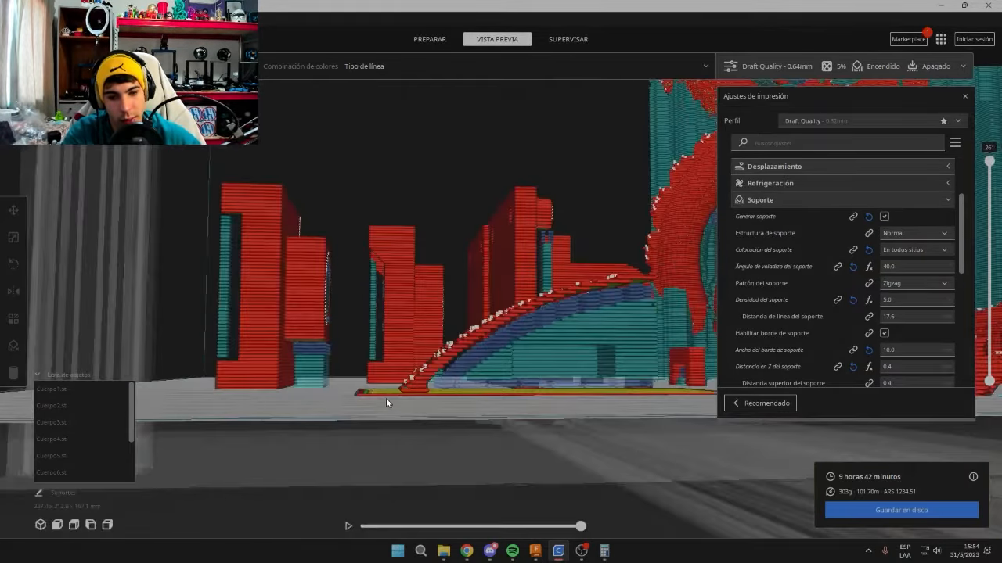
right_click_drag(465, 306, 536, 379)
left_click(430, 40)
scroll(520, 426, "up", 3)
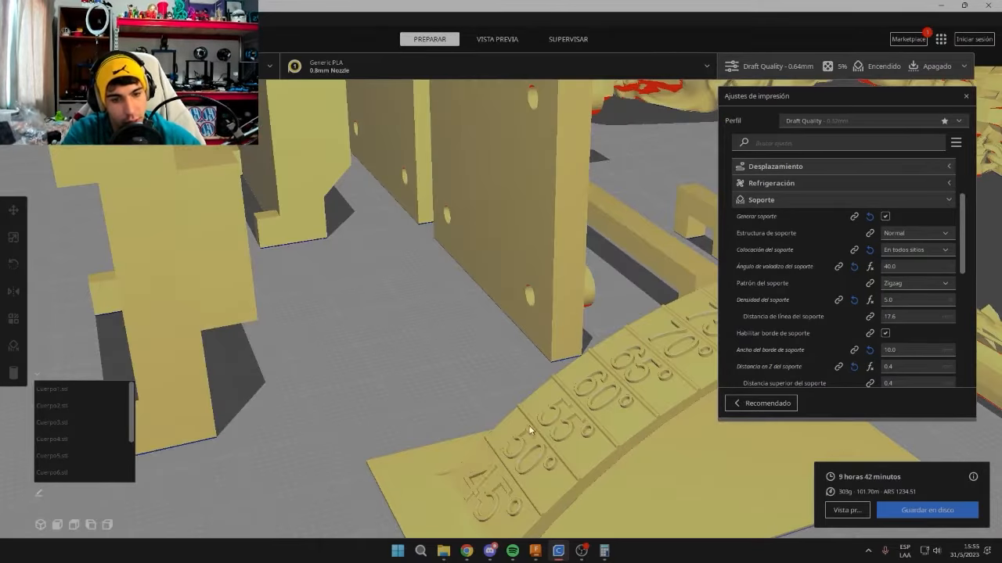
Return to the layer preview and examine the normal supports from the overhang test to the dragon.
left_click(479, 46)
scroll(540, 328, "down", 2)
right_click_drag(548, 375, 537, 324)
scroll(592, 306, "up", 5)
right_click_drag(635, 280, 497, 352)
scroll(505, 467, "up", 3)
middle_click_drag(505, 467, 518, 310)
scroll(553, 337, "down", 5)
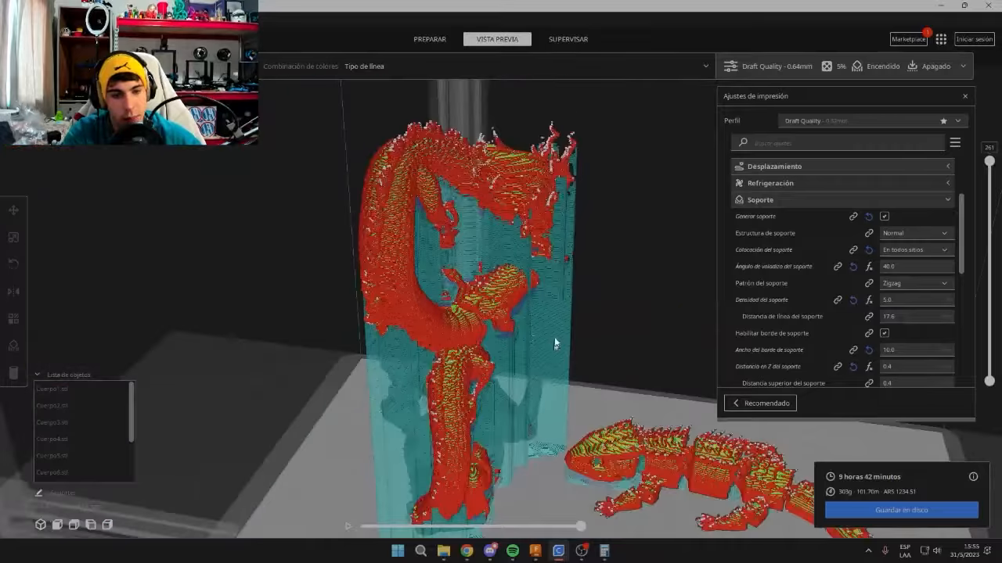
Set the support overhang angle to 50° and slice the plate again.
right_click_drag(555, 341, 564, 375)
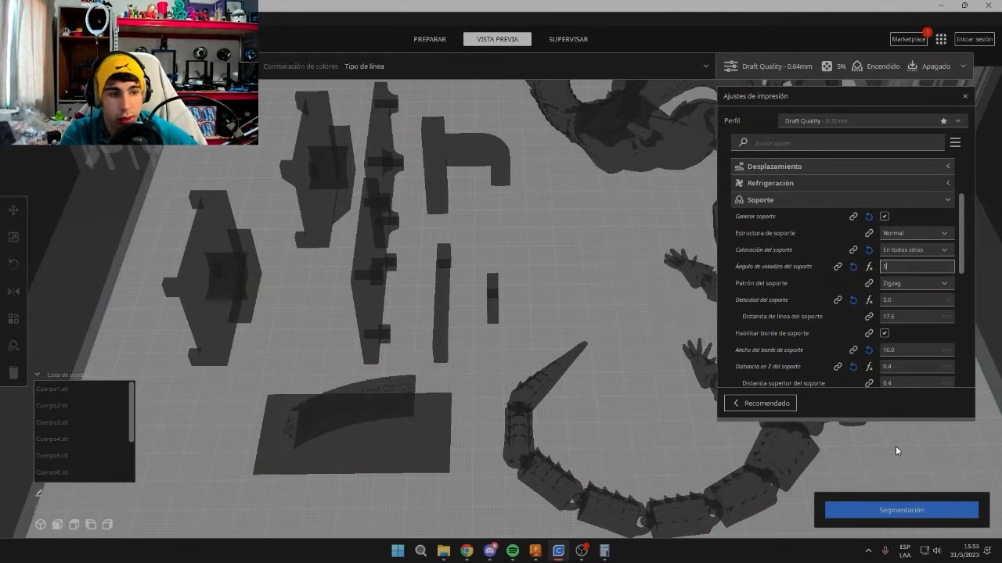
right_click_drag(467, 336, 577, 227)
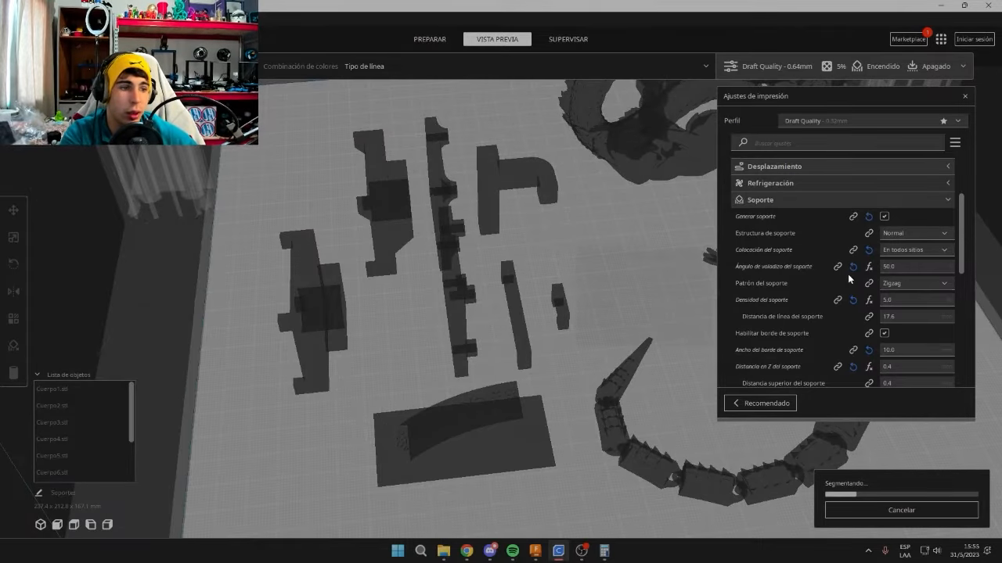
right_click_drag(576, 146, 618, 266)
right_click_drag(540, 283, 533, 325)
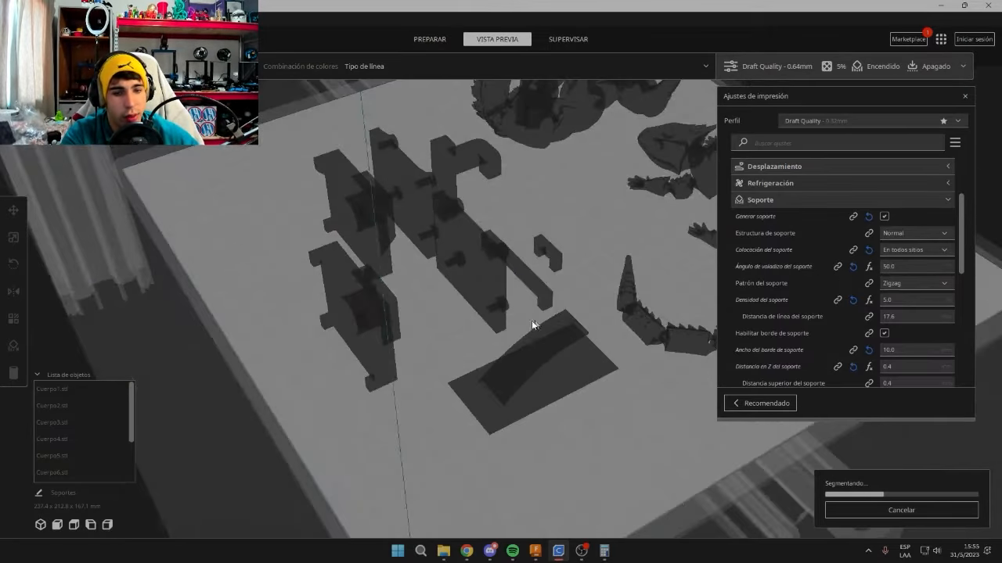
Return to the preparation view and check the overhang test's angle labels against the new overhang setting.
left_click(430, 40)
scroll(508, 335, "up", 3)
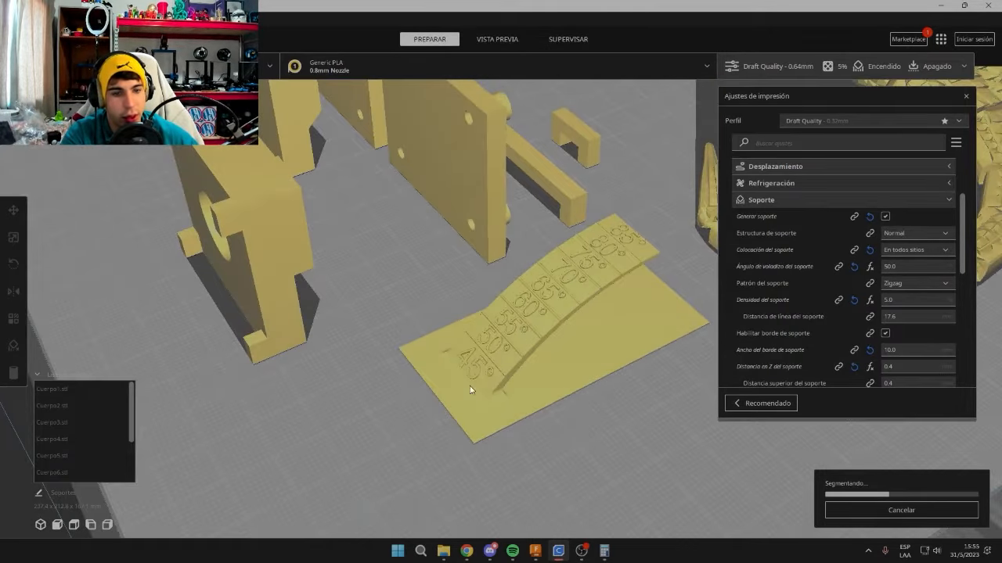
scroll(685, 248, "down", 5)
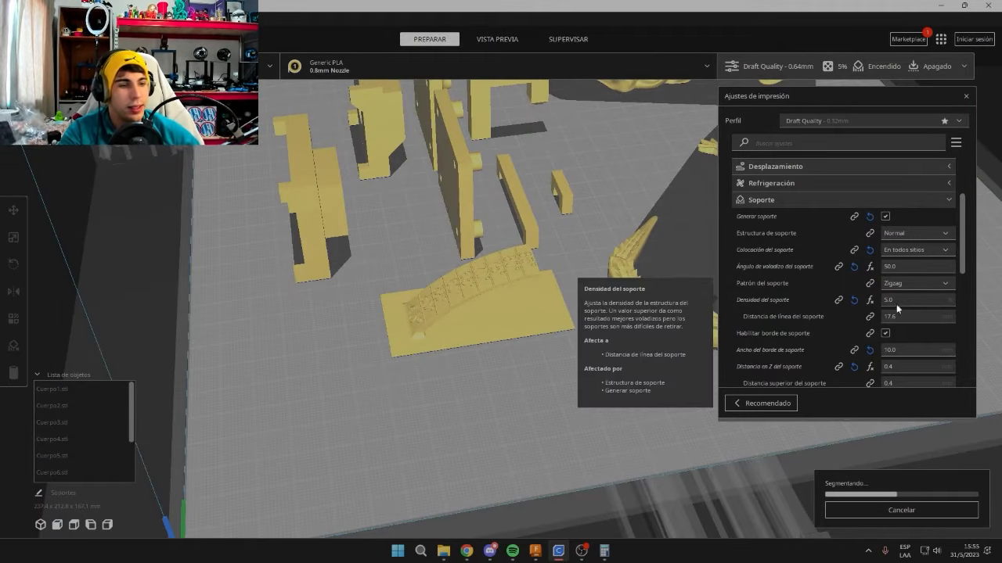
right_click_drag(541, 210, 568, 292)
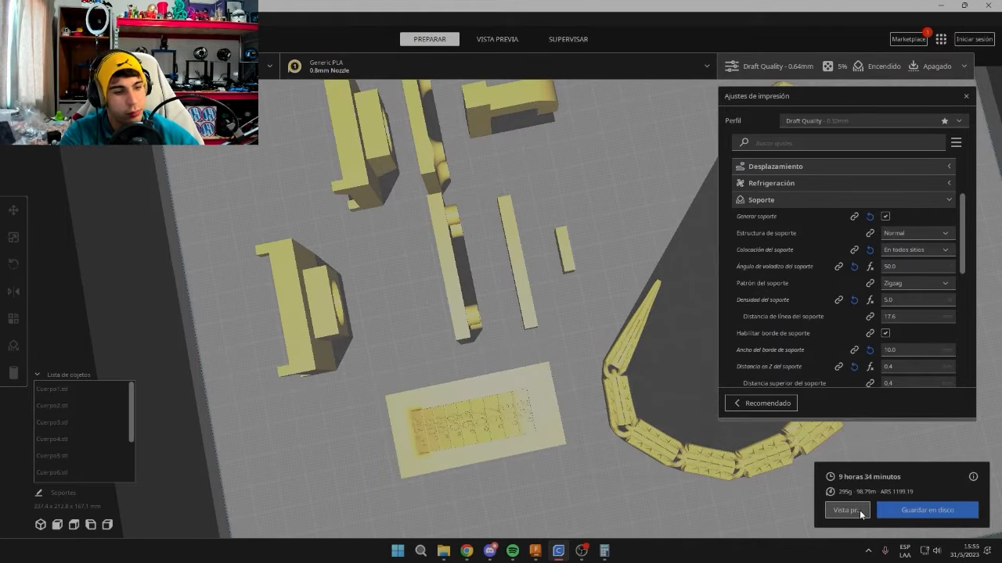
Preview the sliced bridges and dragon, and lower the visible layers to 160 to expose the dragon's internal supports.
left_click(859, 510)
scroll(540, 188, "up", 5)
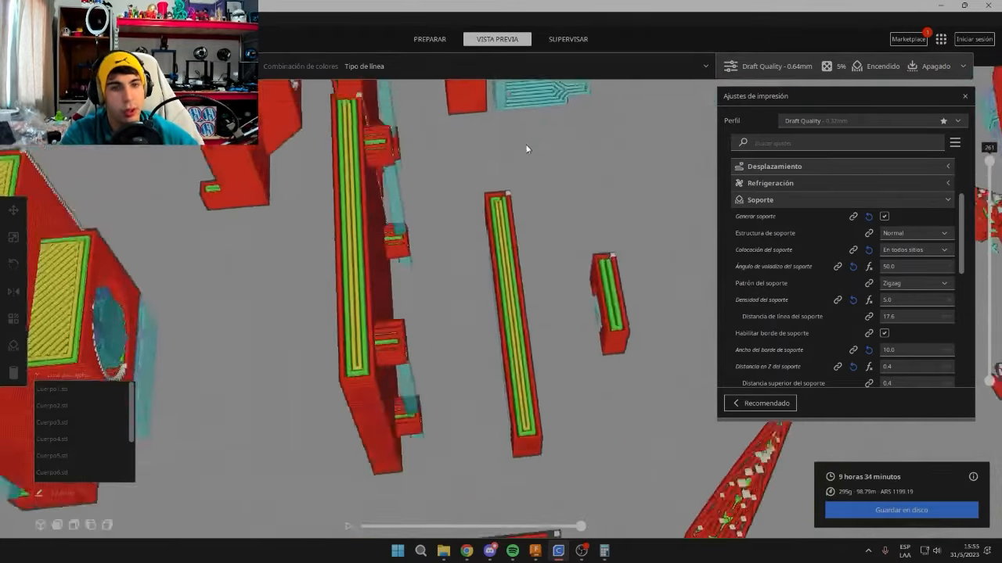
right_click_drag(526, 149, 469, 360)
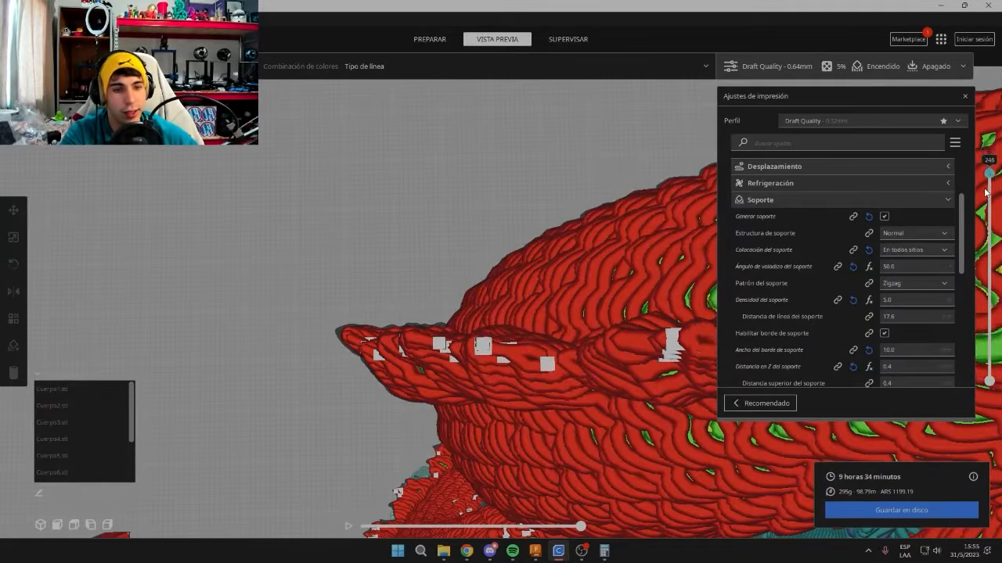
left_click_drag(989, 173, 989, 240)
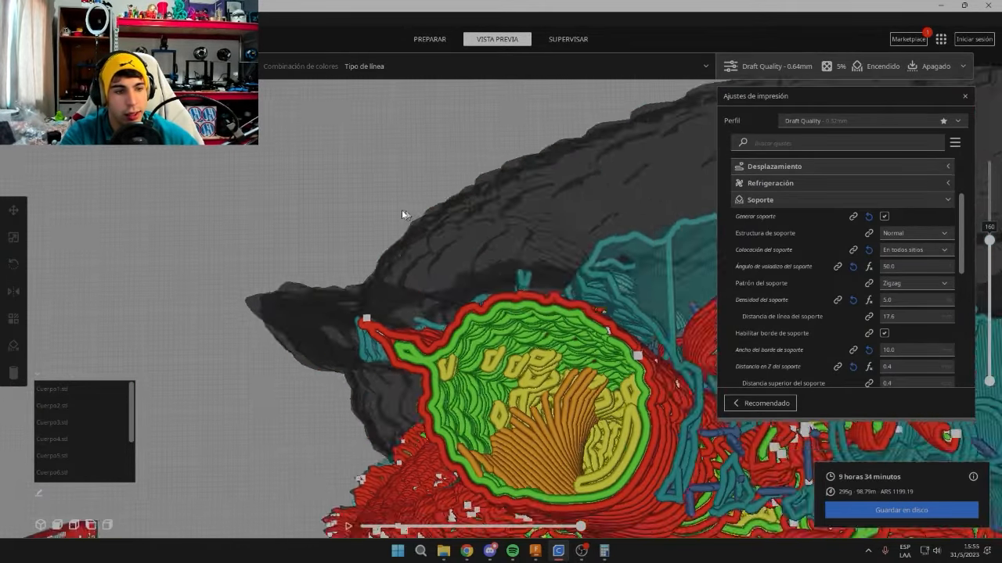
right_click_drag(401, 210, 495, 302)
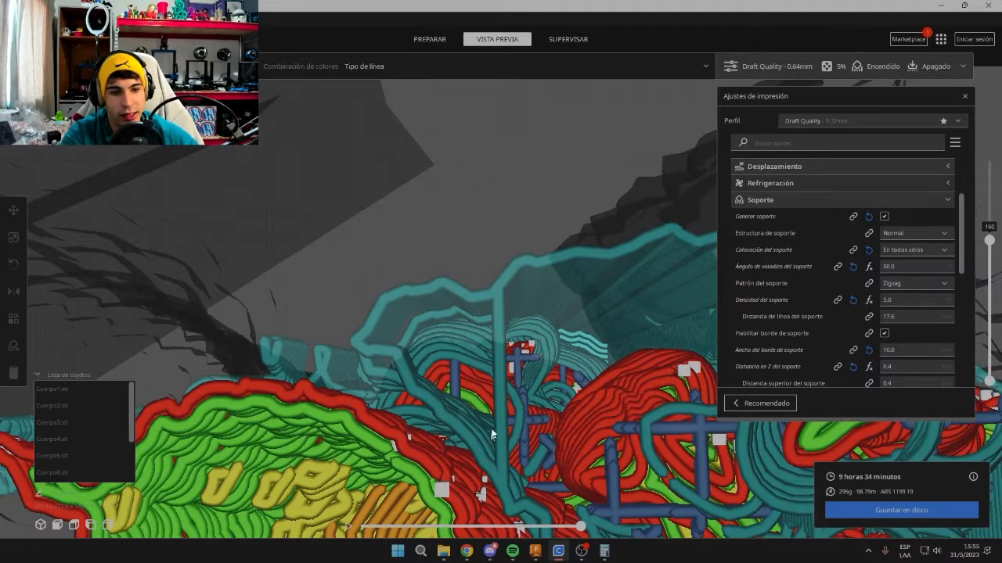
Lower the preview to layer 64 and examine the spacing of the support walls between the dragon's coils.
left_click_drag(988, 252, 950, 322)
right_click_drag(540, 368, 547, 308)
scroll(546, 308, "up", 8)
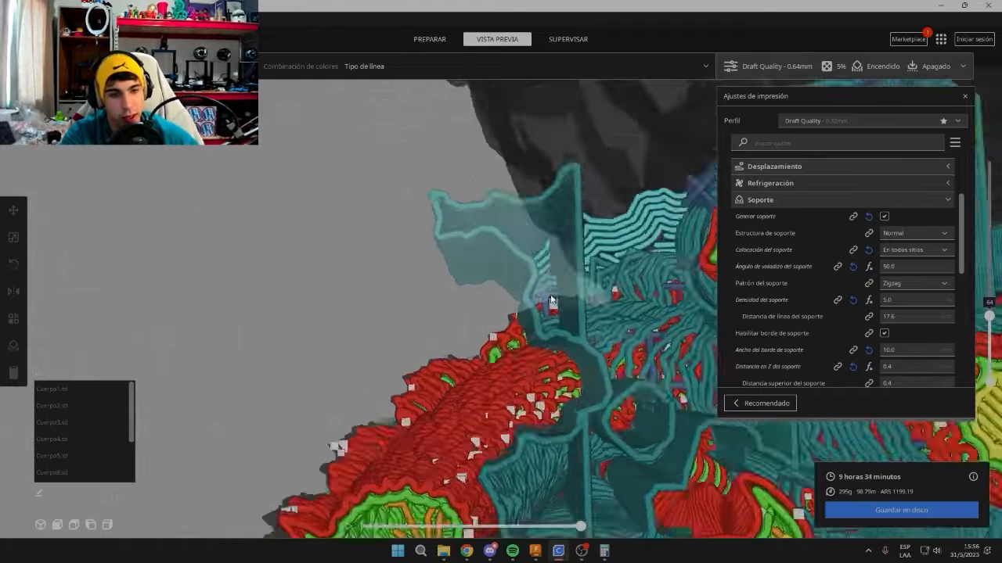
right_click_drag(611, 152, 562, 290)
scroll(516, 291, "down", 3)
scroll(572, 303, "up", 4)
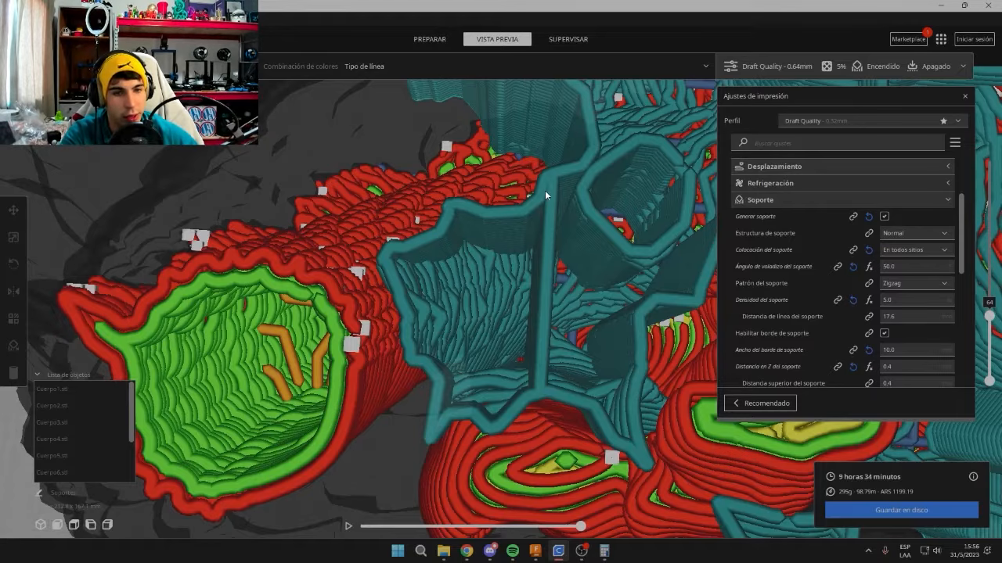
Set the support density to 70% and slice the plate again.
key("BackSpace")
left_click_drag(898, 300, 866, 305)
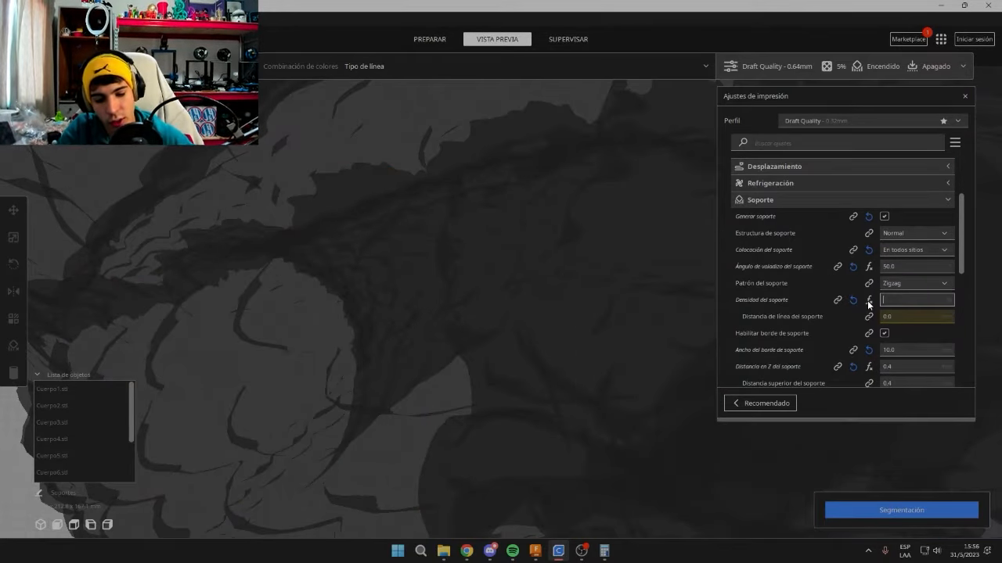
type("70")
left_click(947, 512)
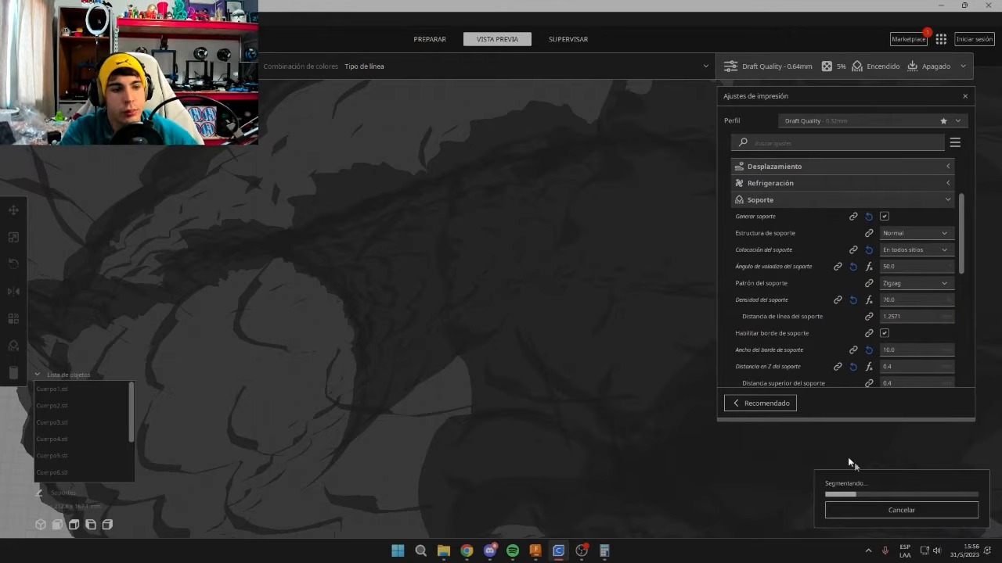
Inspect the support line distance and the neighbouring support settings with the whole plate in view.
left_click(905, 316)
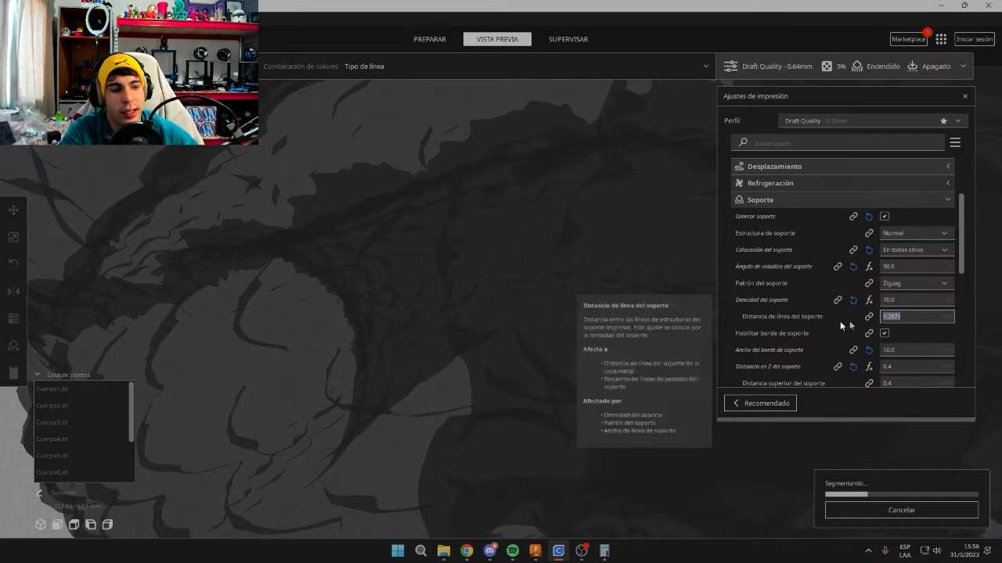
scroll(445, 274, "down", 5)
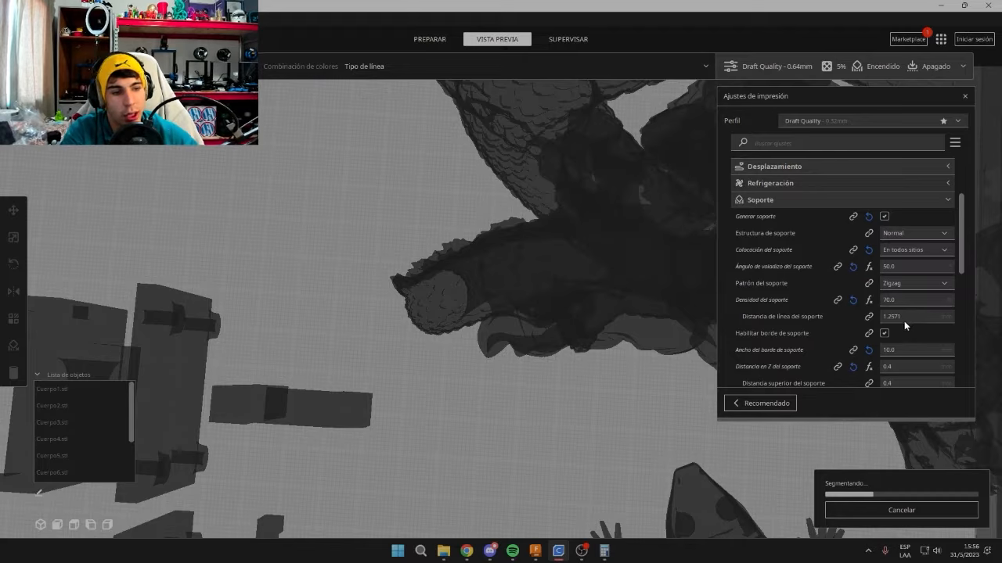
scroll(436, 353, "up", 2)
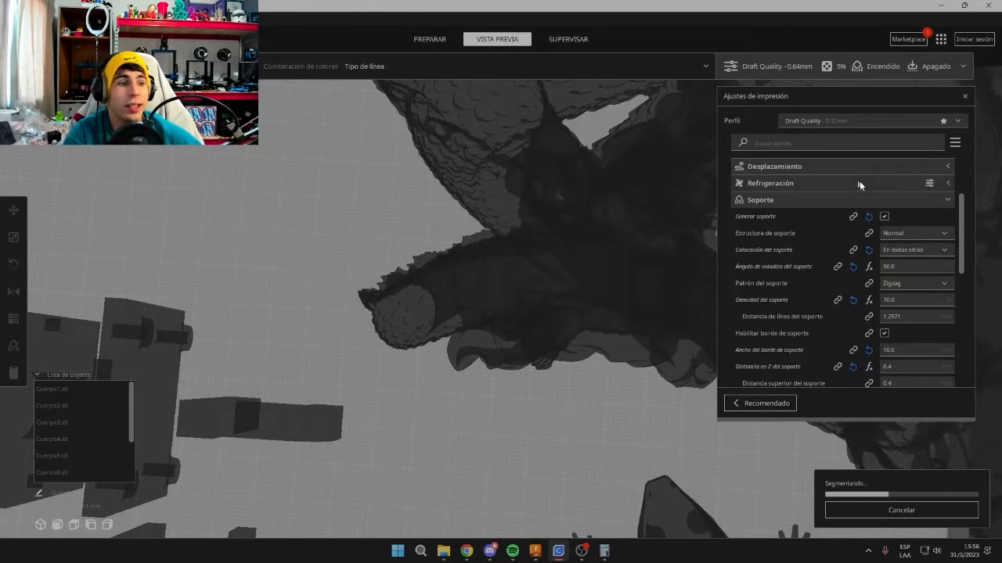
scroll(570, 225, "down", 6)
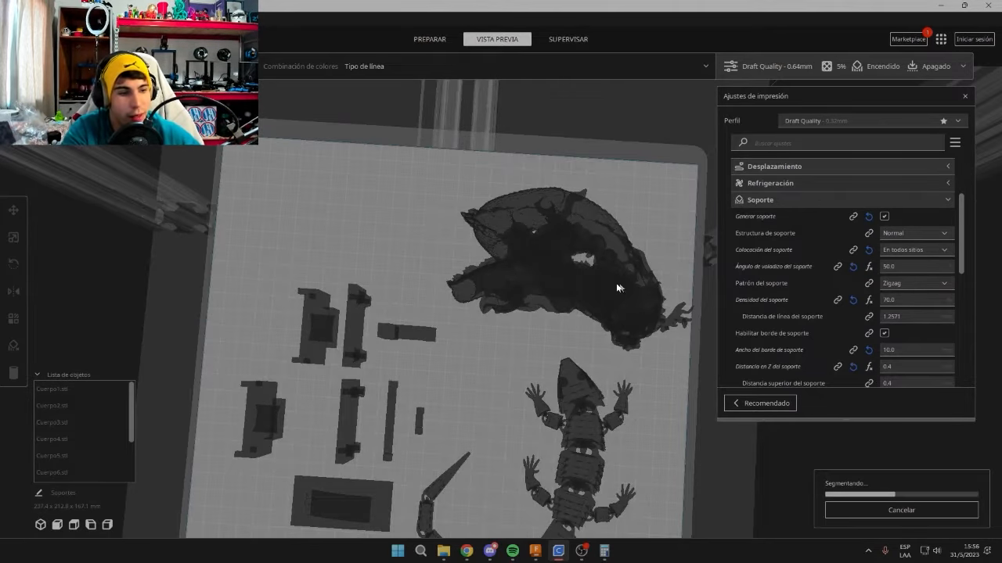
scroll(871, 307, "down", 2)
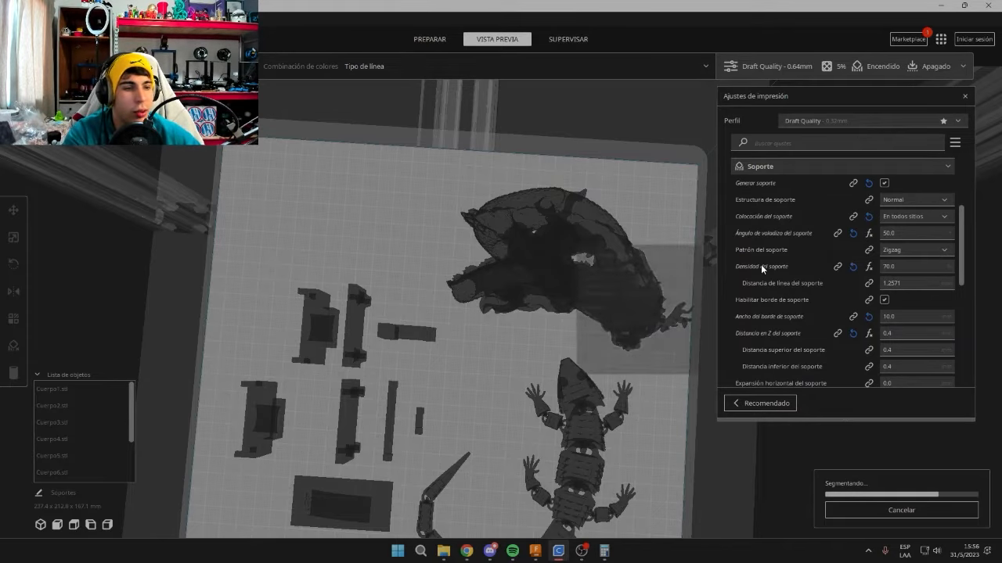
Examine the spacing of the dragon's support walls at layer 64 after slicing with 70% density.
scroll(829, 276, "up", 2)
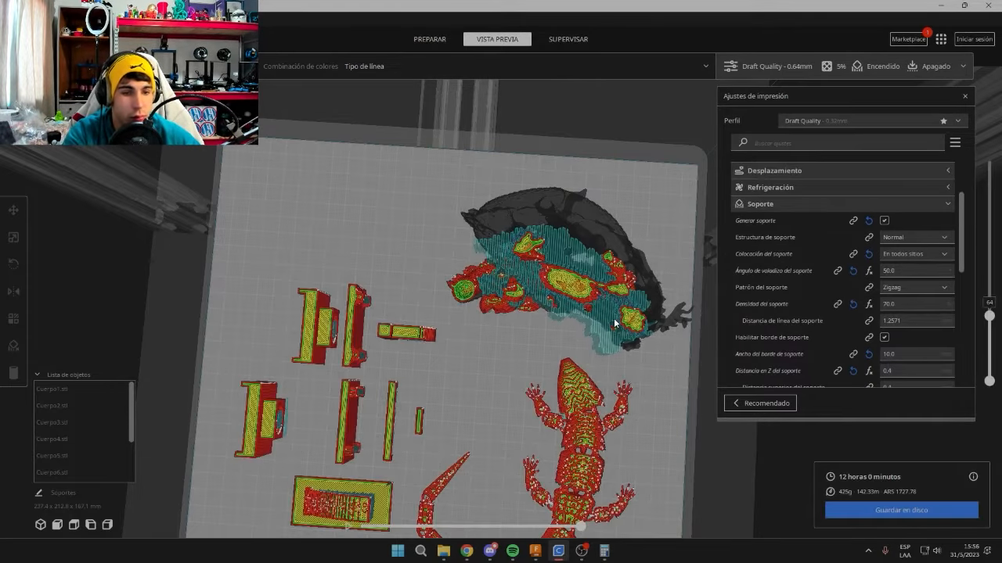
scroll(602, 311, "up", 5)
middle_click_drag(602, 314, 485, 363)
middle_click_drag(559, 282, 546, 286)
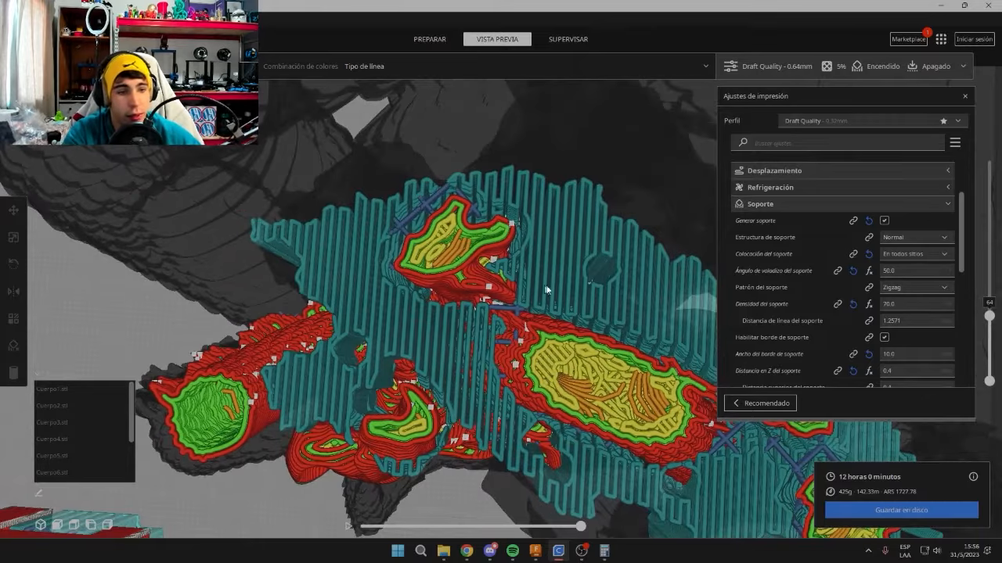
Raise the visible layers to view the dragon's supports from several angles, and lower the preview to layer 103.
left_click_drag(990, 316, 849, 129)
scroll(522, 219, "down", 10)
right_click_drag(496, 257, 536, 141)
scroll(529, 250, "up", 4)
right_click_drag(530, 249, 501, 317)
scroll(522, 286, "down", 3)
left_click_drag(988, 162, 954, 302)
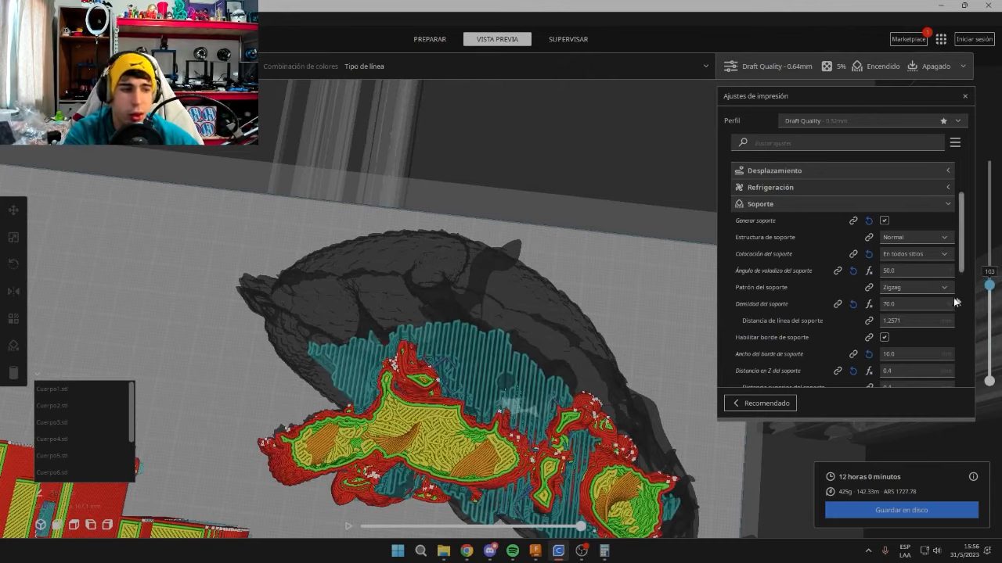
Set the support density to 0% and slice the plate again, keeping the dragon in view.
type("0")
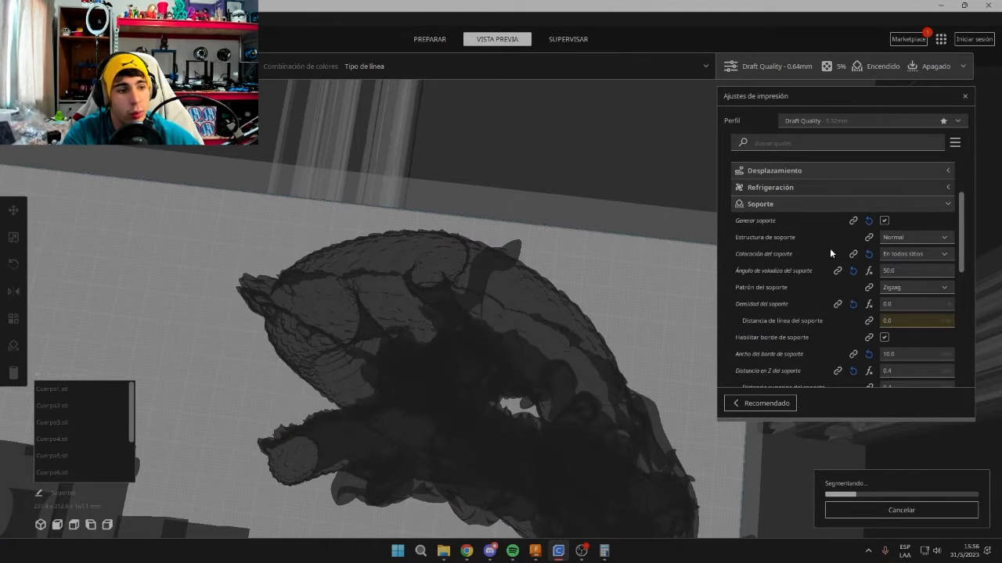
right_click_drag(360, 368, 503, 167)
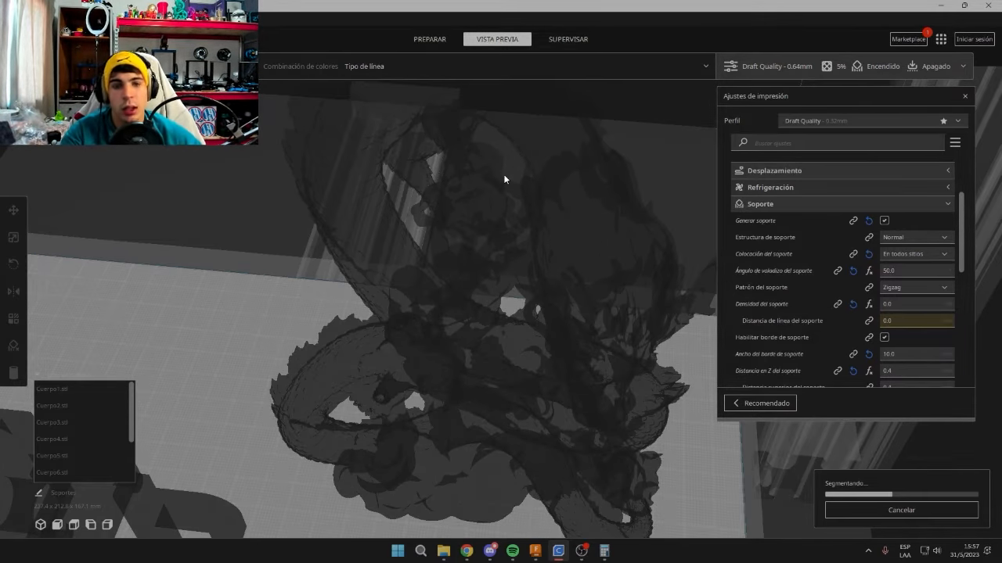
scroll(503, 296, "up", 3)
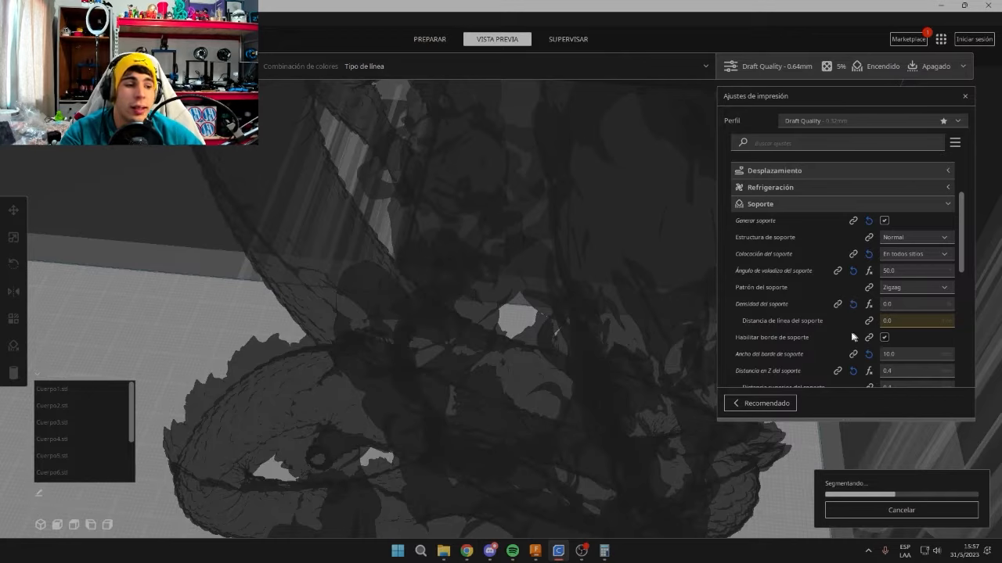
scroll(536, 256, "down", 5)
right_click_drag(343, 359, 423, 384)
scroll(424, 385, "up", 3)
scroll(422, 386, "down", 3)
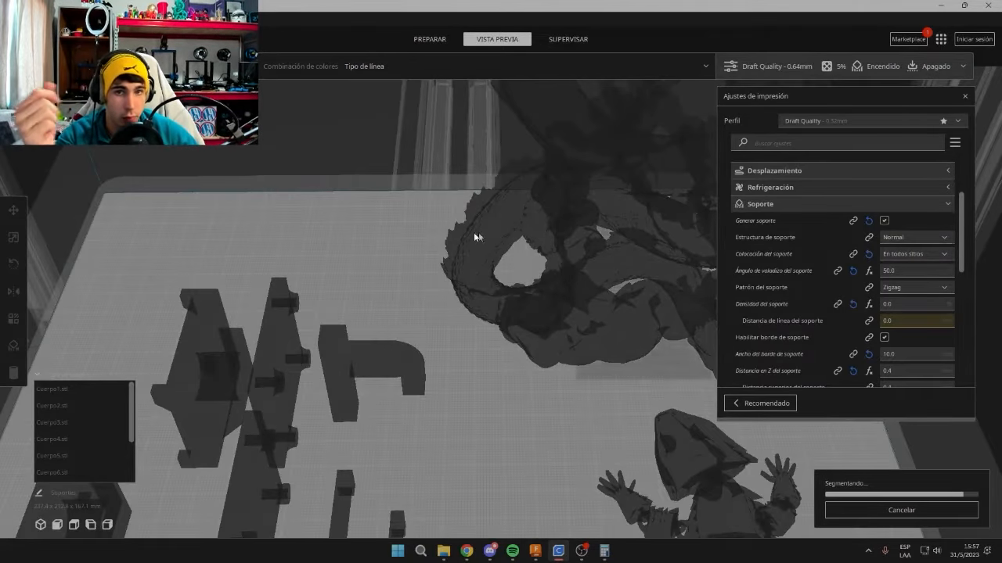
scroll(433, 249, "up", 4)
right_click_drag(382, 360, 580, 386)
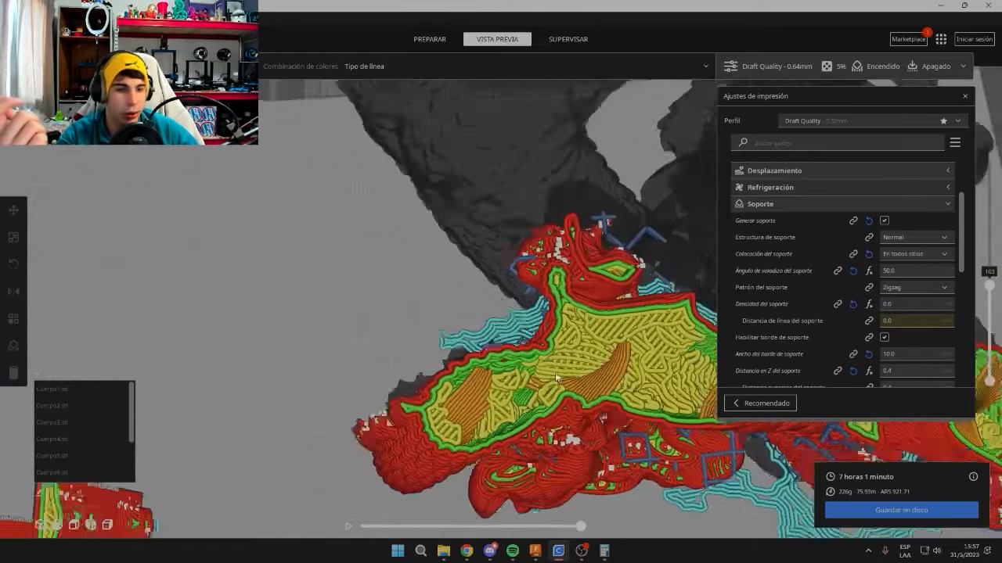
Lower the preview to layer 96 and examine the dragon's coils for support under the interface areas.
left_click_drag(989, 288, 943, 291)
scroll(548, 282, "up", 8)
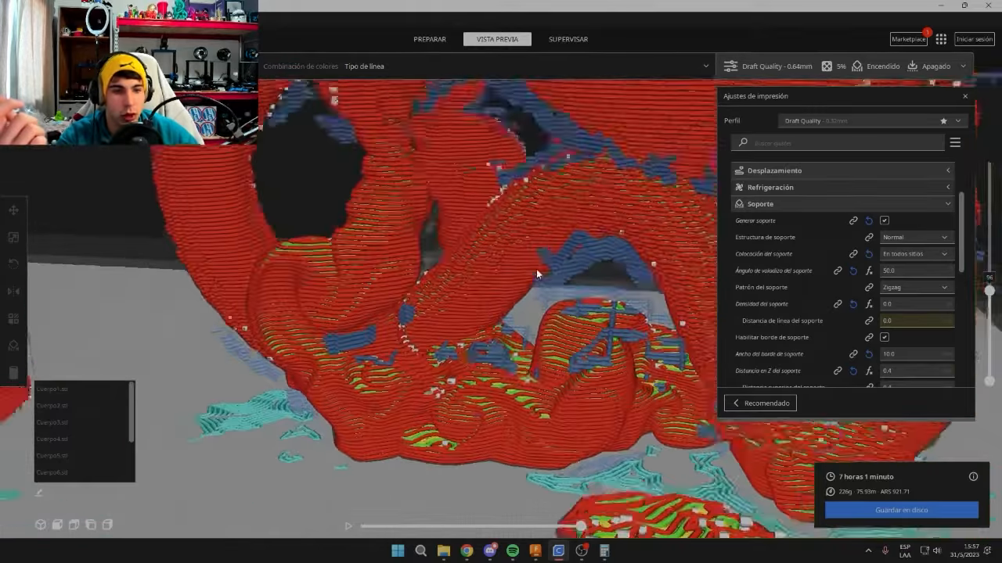
scroll(536, 268, "down", 8)
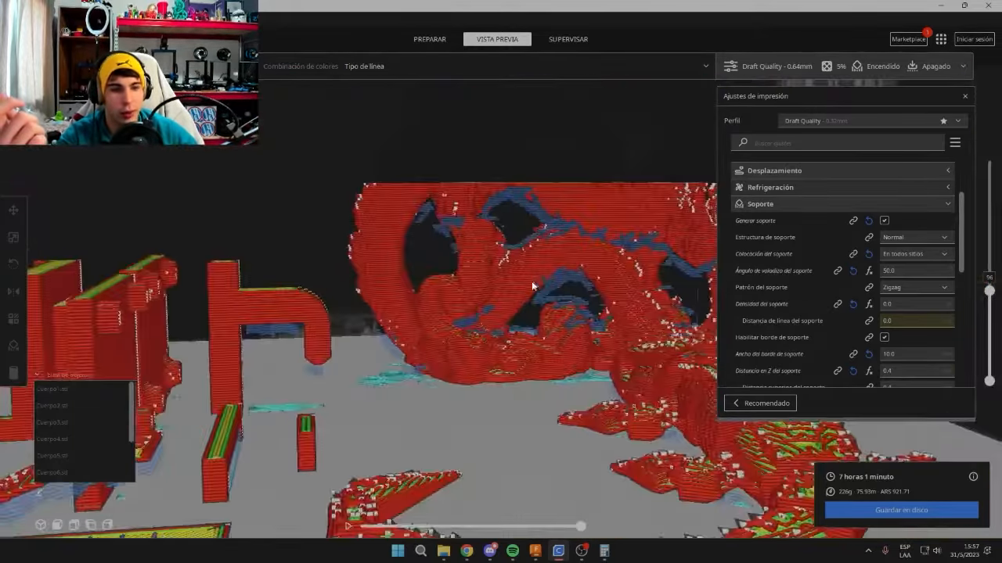
scroll(535, 281, "up", 3)
right_click_drag(567, 254, 579, 296)
Raise the visible layers to 241, set the support density to 2% and slice the plate again.
left_click_drag(991, 291, 959, 178)
scroll(540, 313, "down", 5)
right_click_drag(538, 320, 314, 292)
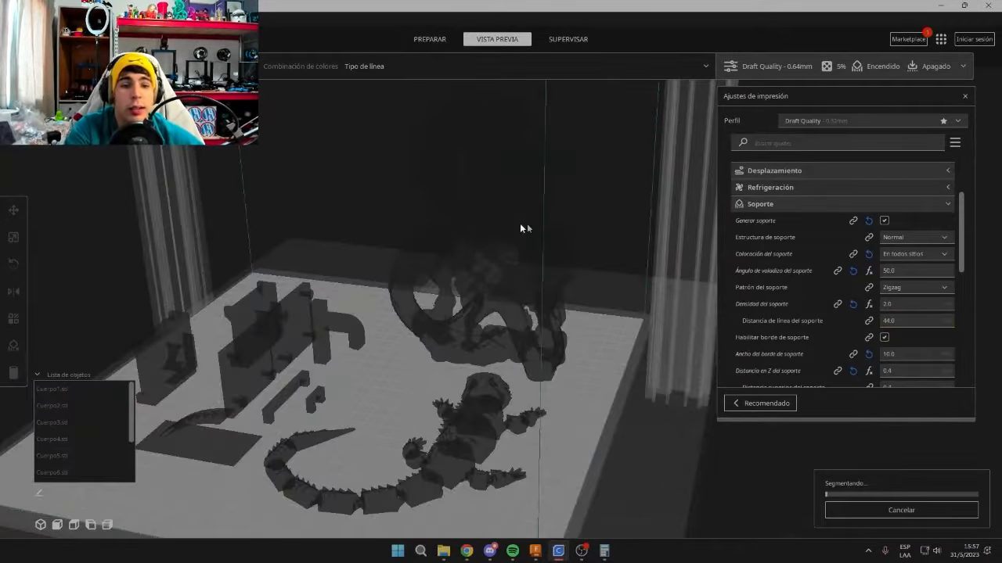
right_click_drag(520, 228, 512, 232)
scroll(538, 256, "up", 3)
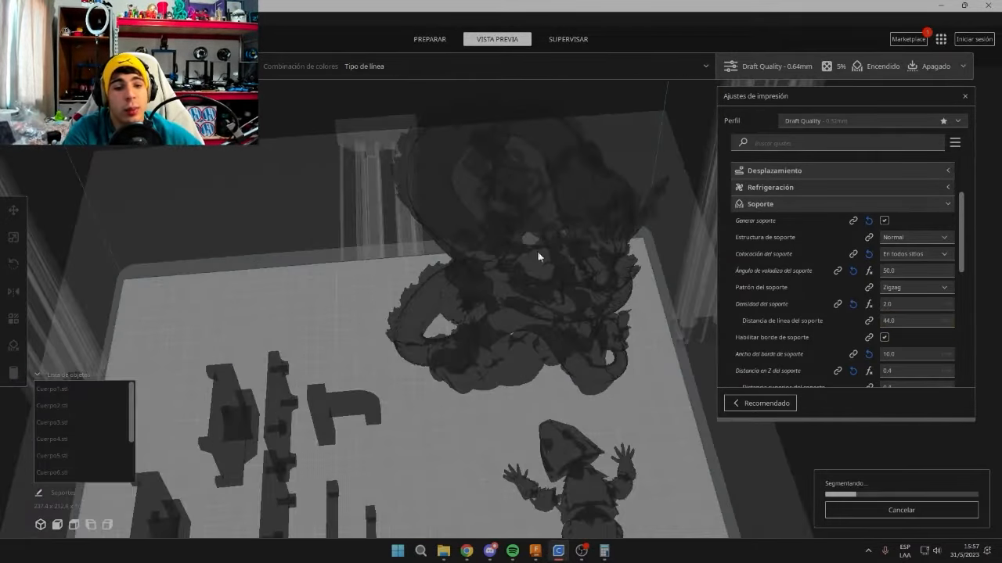
scroll(566, 369, "up", 3)
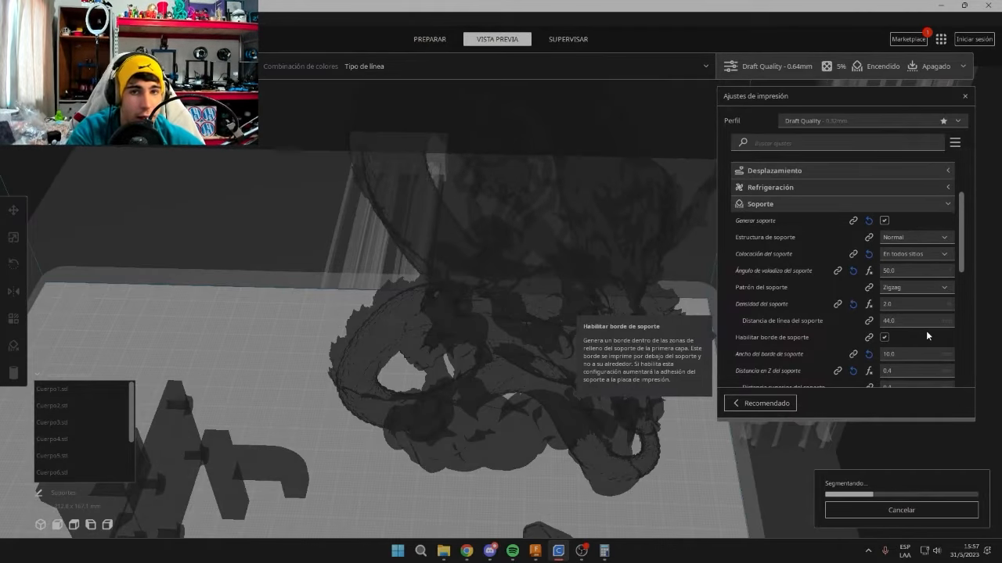
right_click_drag(619, 314, 545, 357)
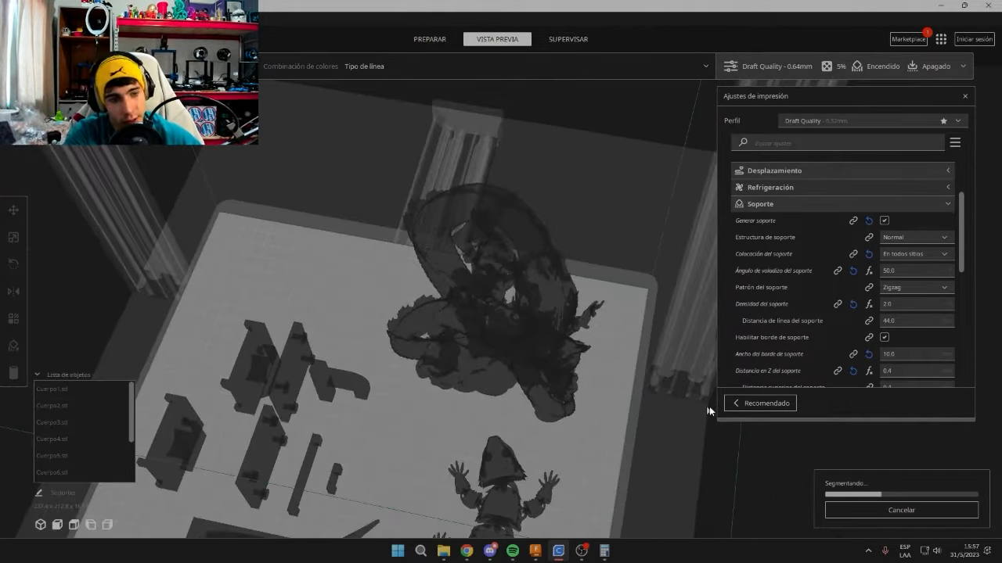
scroll(658, 392, "up", 5)
scroll(900, 258, "down", 2)
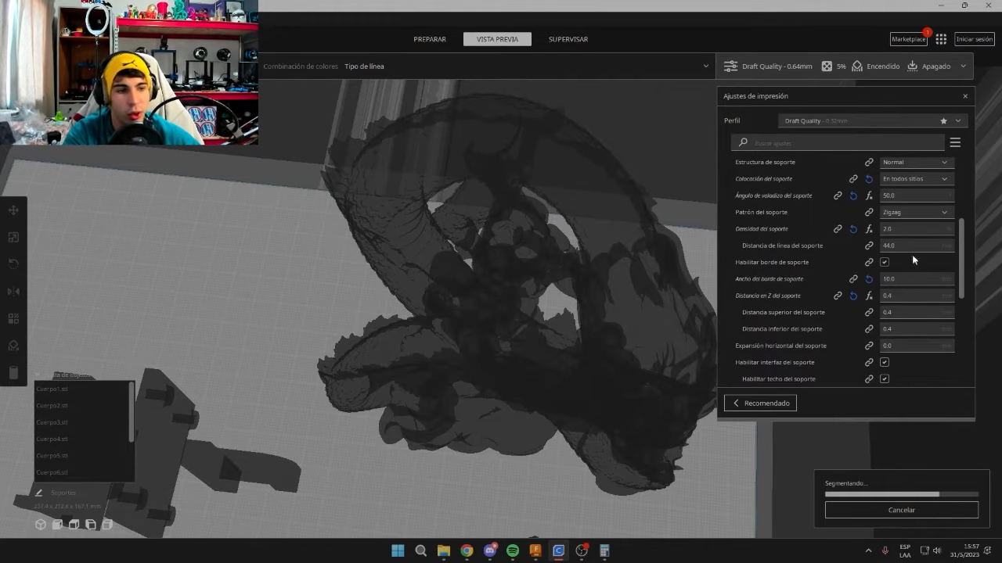
Examine the dragon's supports at 2% density and raise the visible layers to 261.
scroll(861, 246, "up", 1)
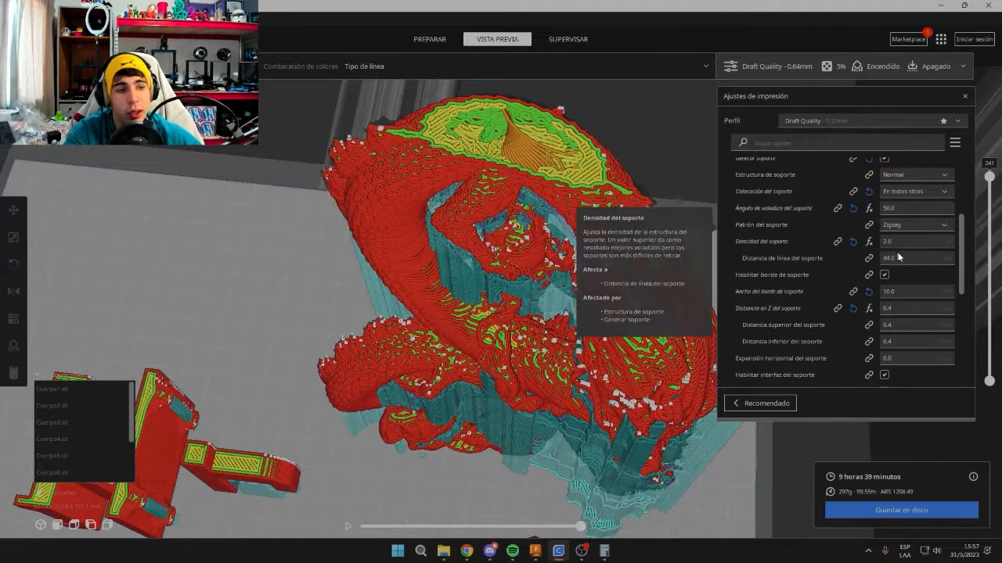
scroll(501, 305, "up", 5)
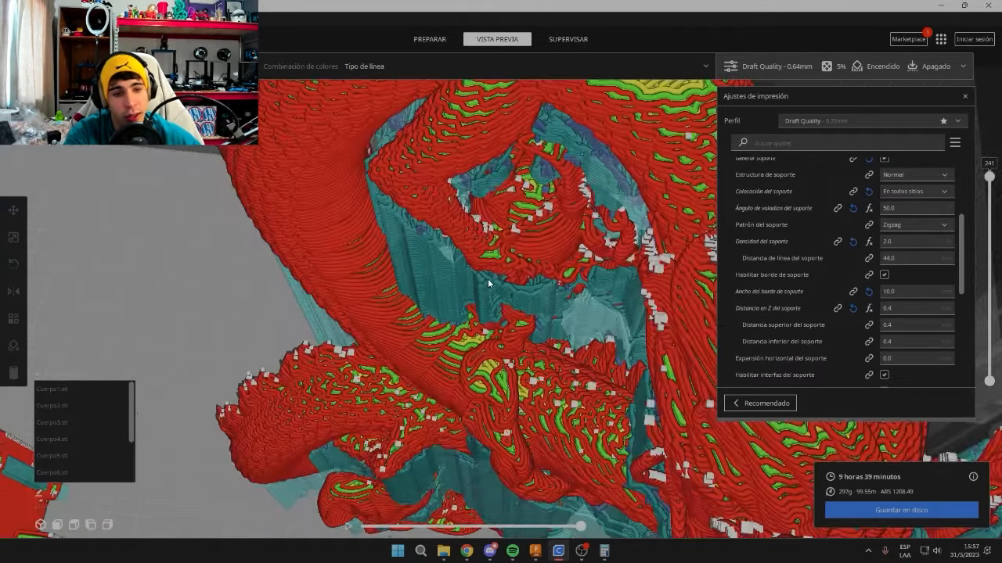
left_click_drag(990, 181, 990, 160)
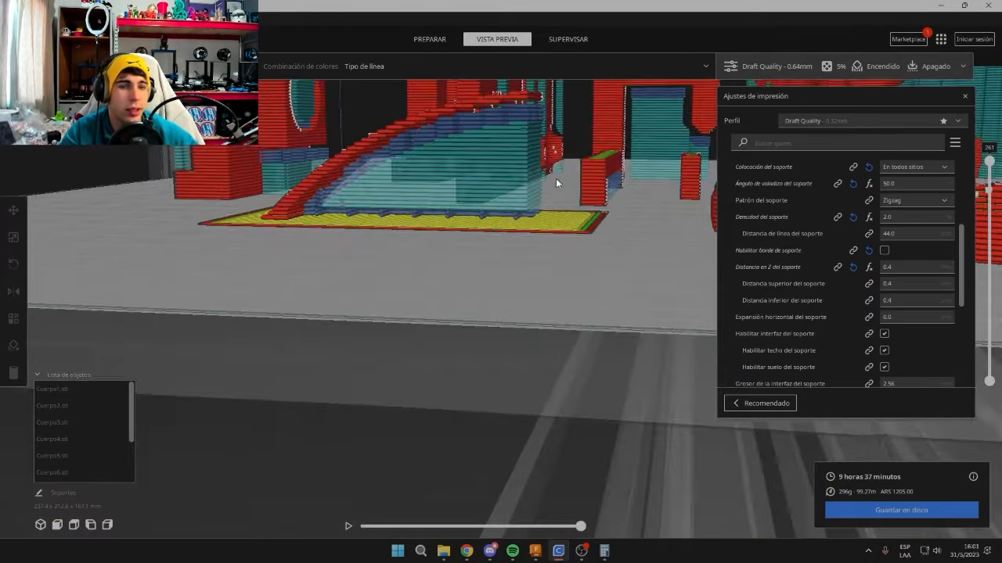
Examine the gap between the support interface and the underside of the bracket with the round hole.
scroll(330, 210, "up", 5)
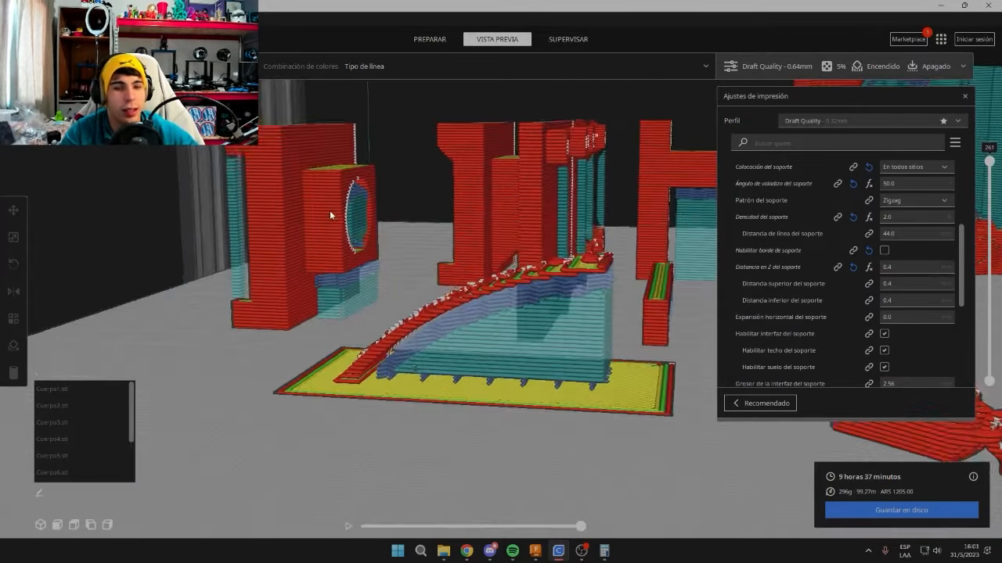
scroll(347, 229, "up", 10)
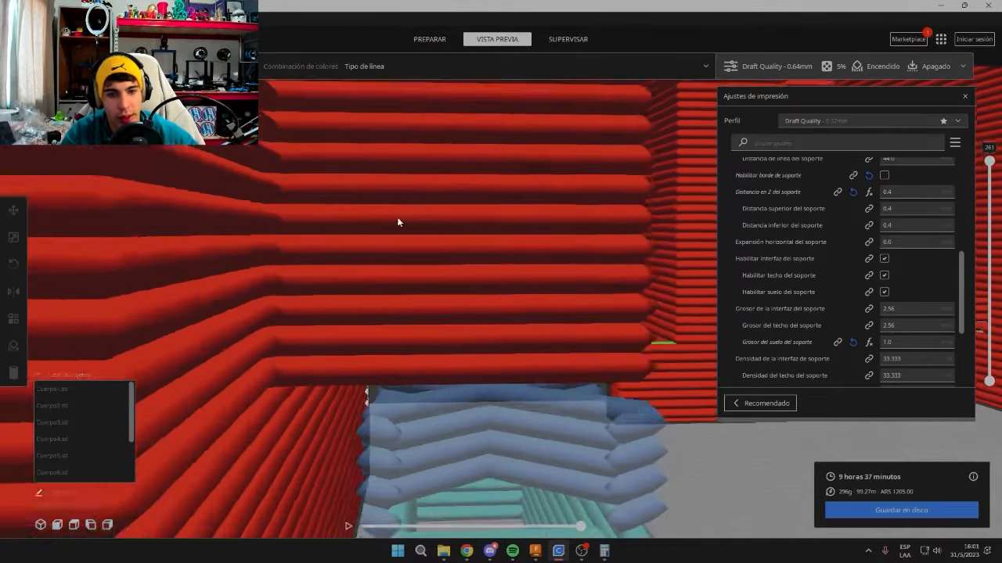
scroll(423, 246, "up", 2)
middle_click_drag(445, 265, 444, 245)
right_click(444, 245)
left_click(637, 207)
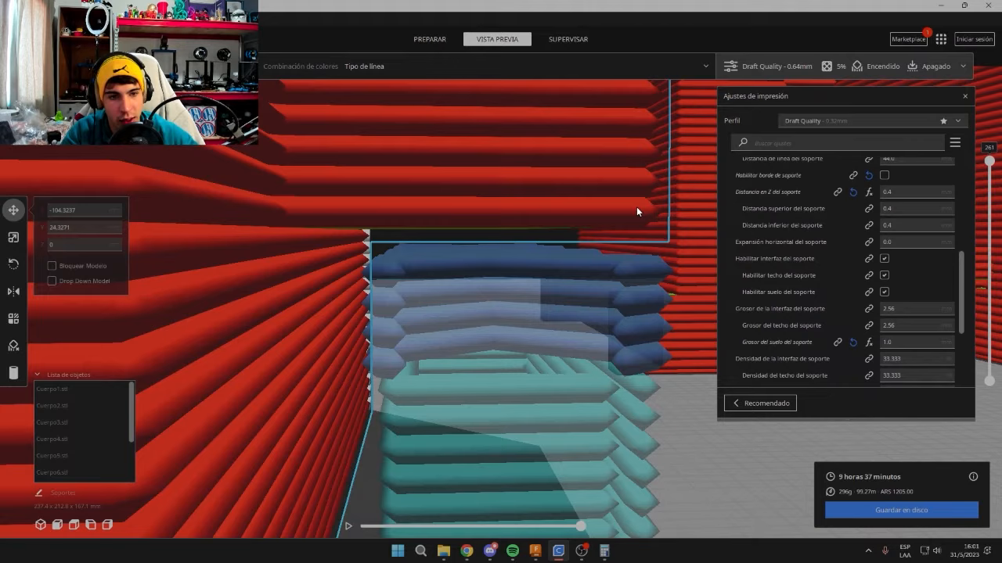
left_click(689, 345)
scroll(689, 345, "down", 3)
left_click(691, 351)
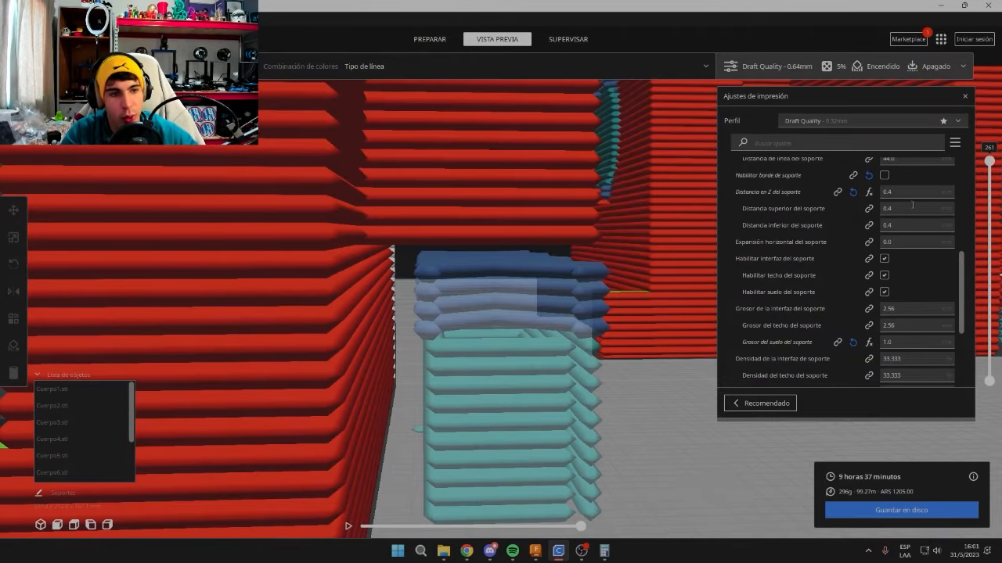
Inspect the bracket's underside gap and the interface layers on top of its support from different angles.
scroll(486, 266, "up", 3)
right_click(494, 234)
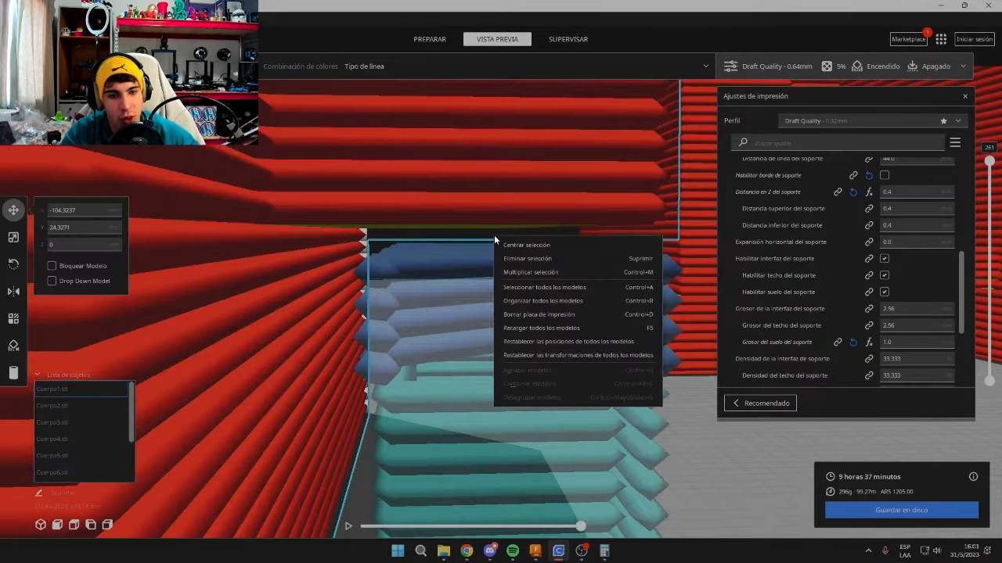
left_click(603, 286)
scroll(602, 286, "down", 3)
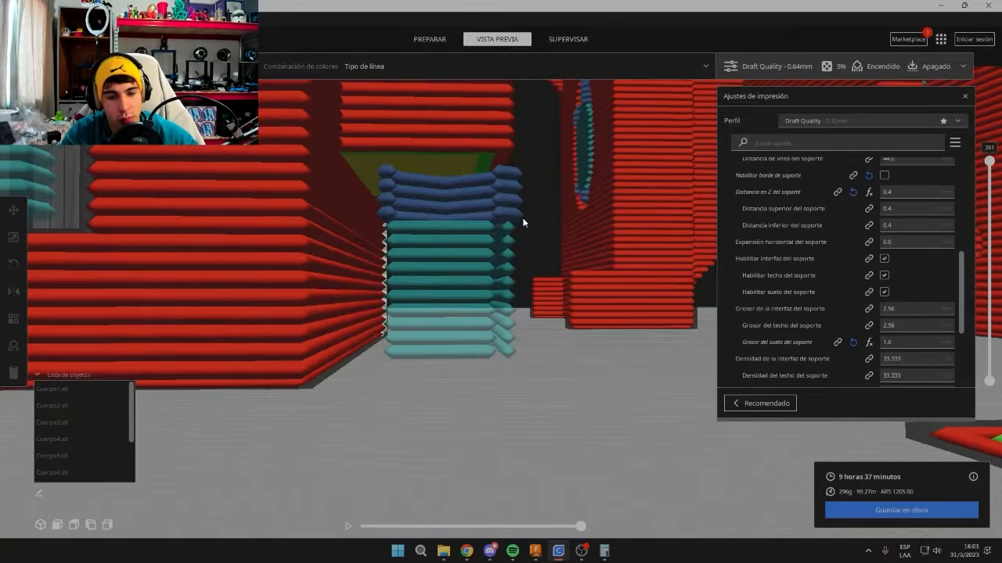
scroll(468, 189, "up", 2)
right_click_drag(387, 179, 709, 259)
scroll(916, 256, "up", 1)
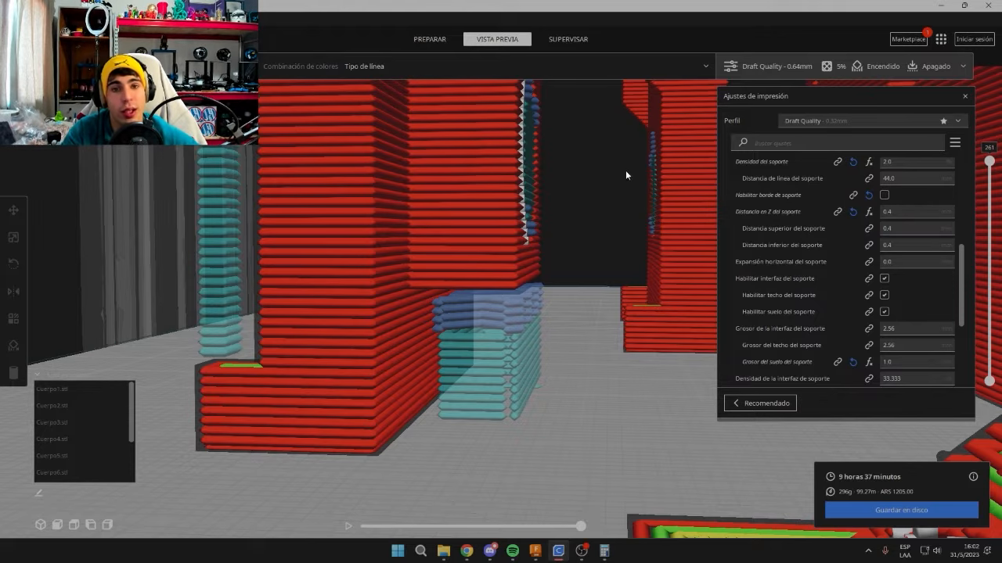
scroll(598, 234, "up", 3)
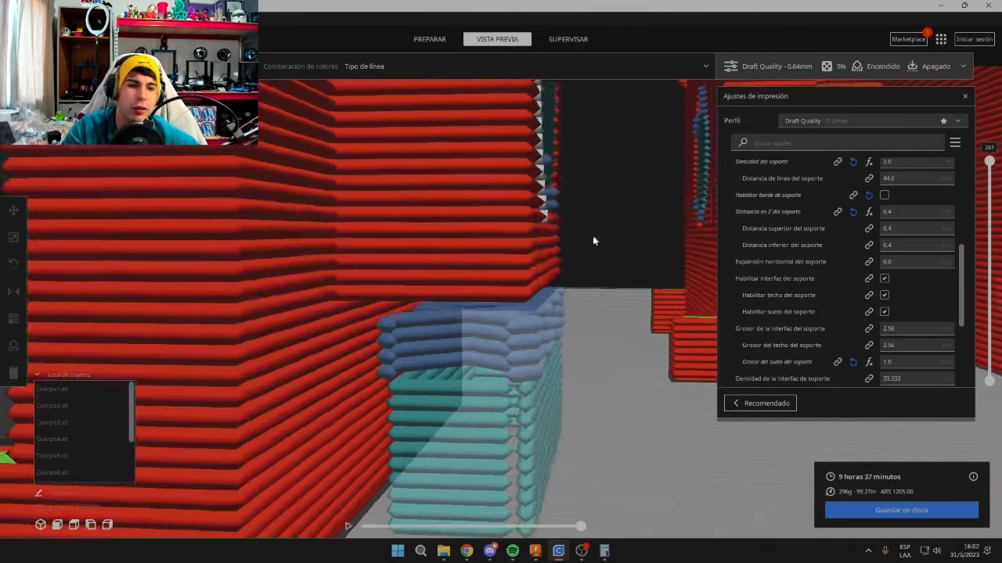
scroll(910, 249, "up", 2)
Set the support Z distance to 0.68 mm and slice the plate again.
scroll(924, 250, "up", 5)
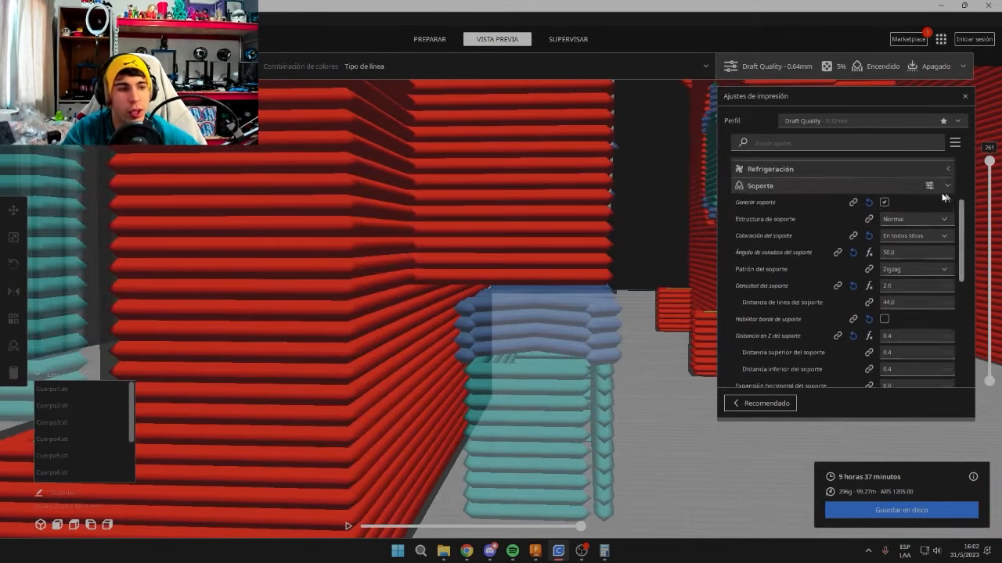
scroll(893, 291, "down", 6)
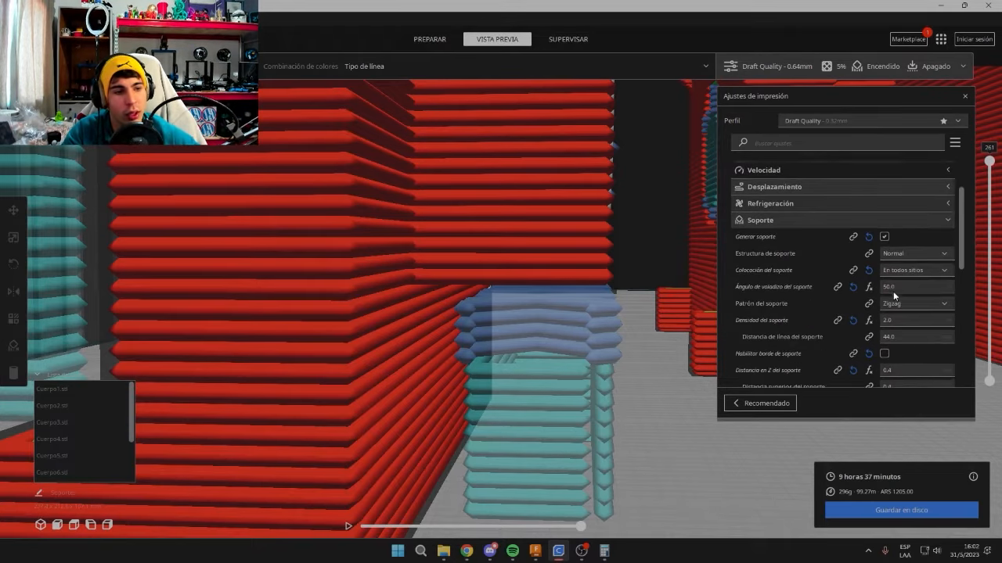
left_click(903, 236)
key("BackSpace")
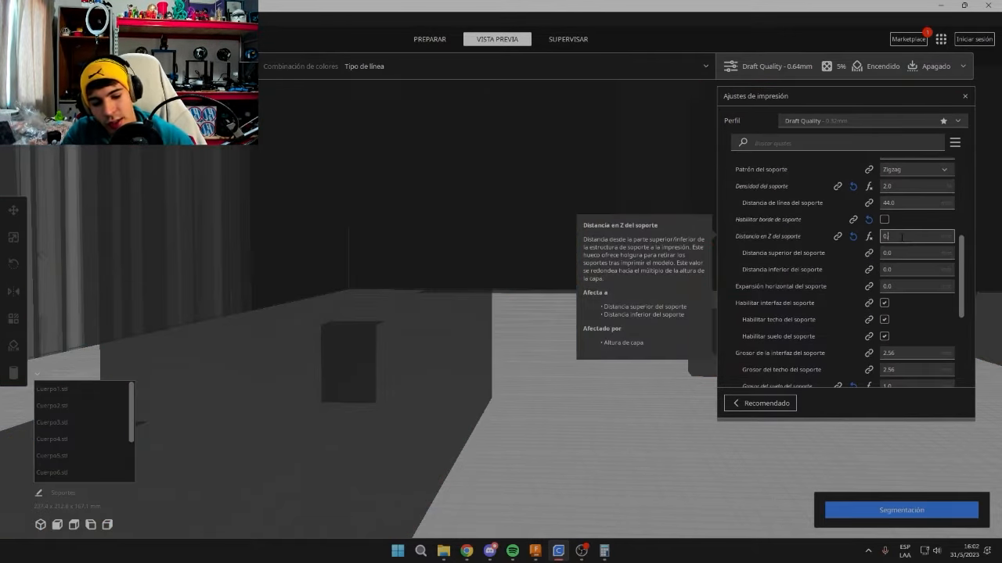
type("68")
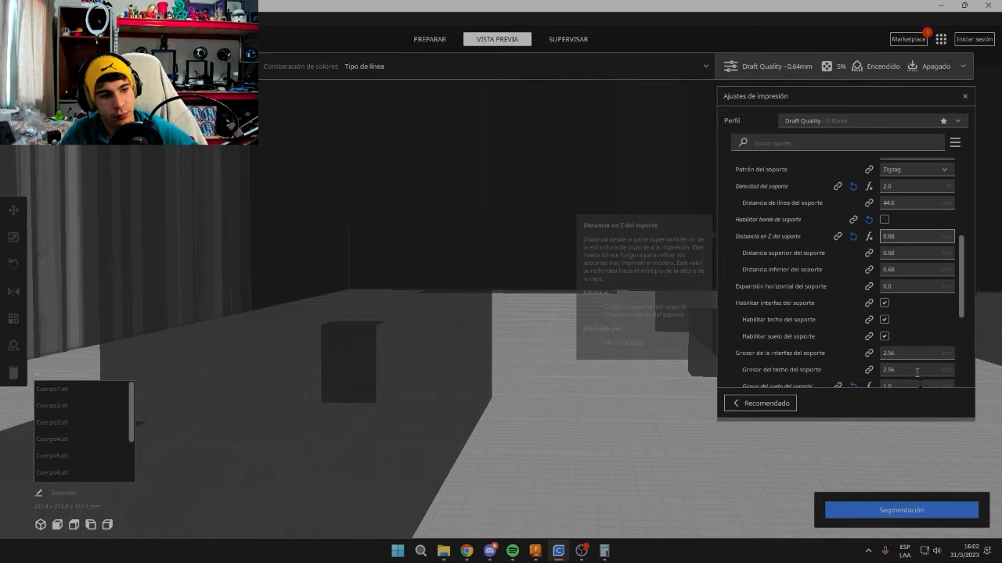
left_click(939, 502)
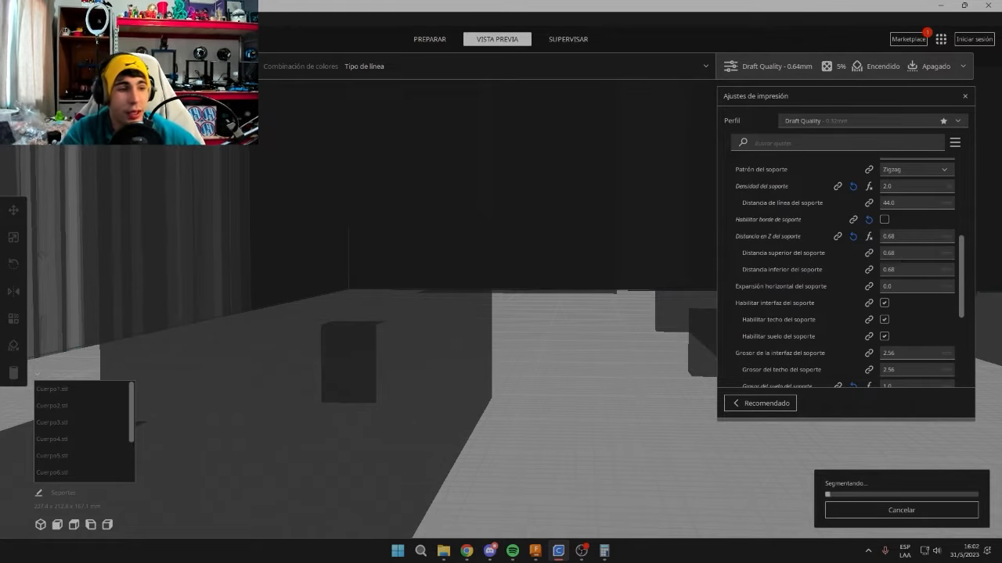
Bring the brackets, bridges and overhang test back into view to inspect the newly sliced supports.
scroll(528, 205, "down", 3)
right_click_drag(528, 205, 522, 228)
scroll(522, 228, "down", 1)
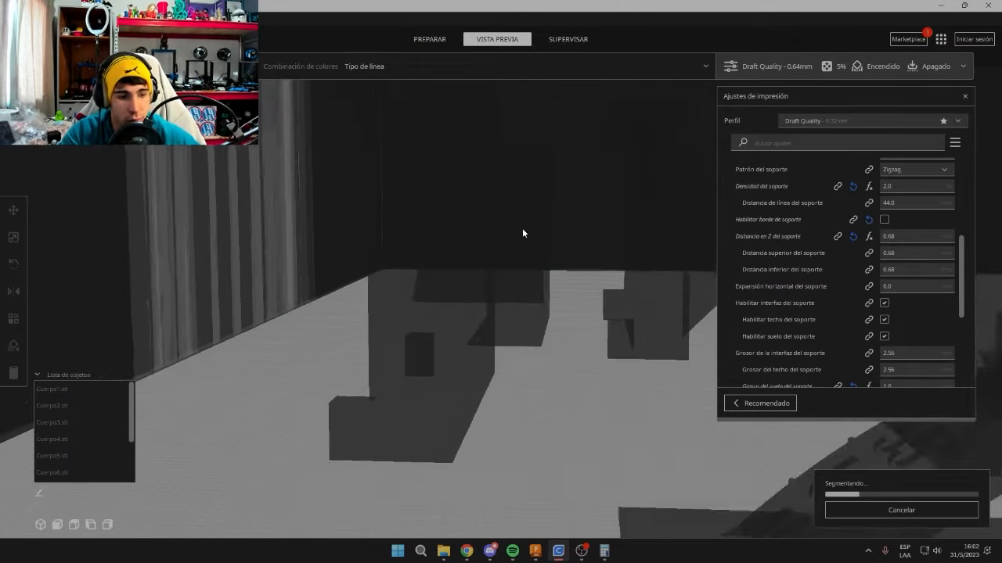
scroll(523, 233, "down", 1)
double_click(907, 234)
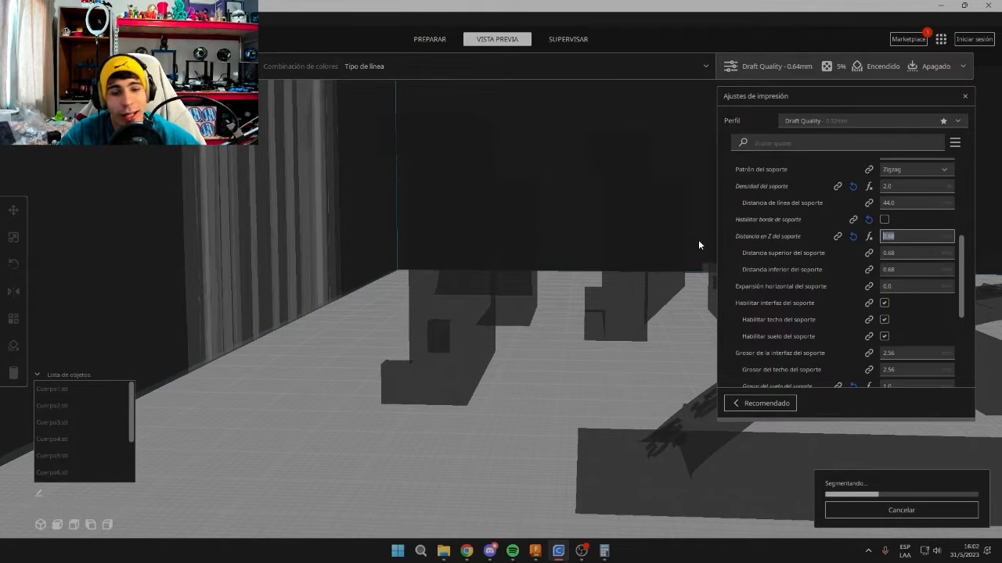
scroll(461, 264, "down", 2)
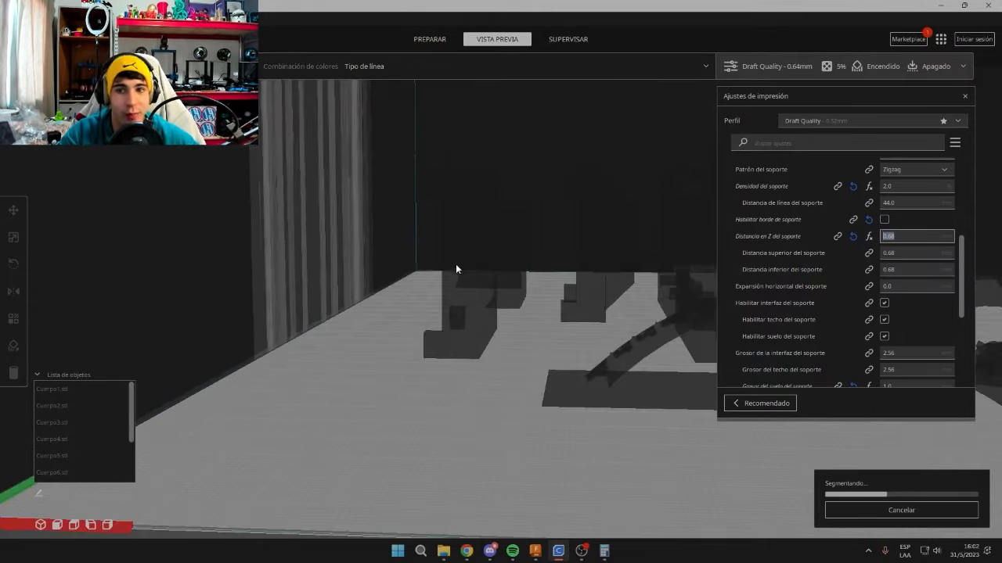
right_click_drag(493, 237, 502, 259)
scroll(438, 251, "down", 2)
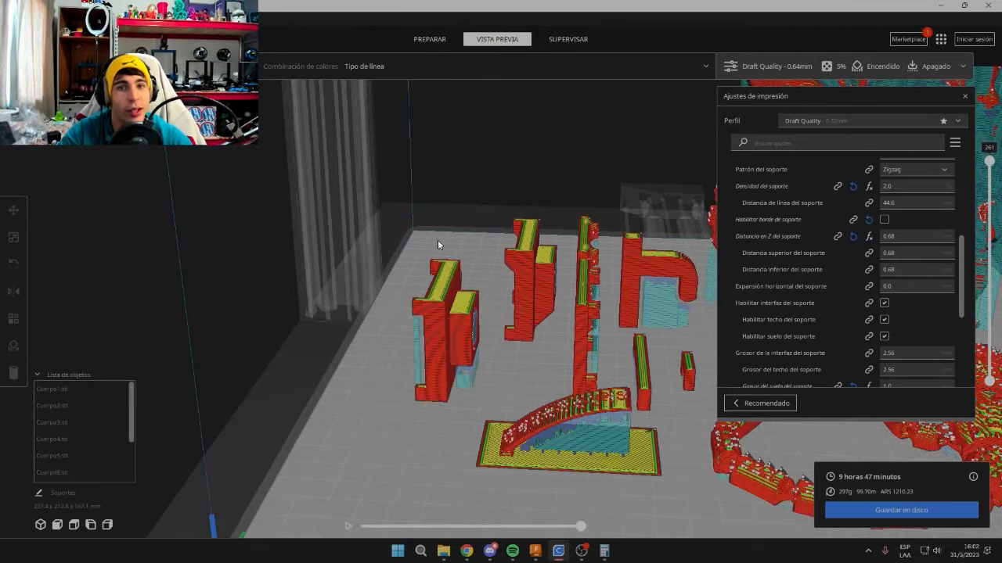
Examine the gap between the round-hole bracket's underside and its support, along with the top and bottom support distance settings.
scroll(510, 332, "up", 3)
right_click_drag(568, 310, 601, 363)
right_click_drag(732, 301, 486, 213)
left_click(466, 258)
scroll(447, 315, "up", 7)
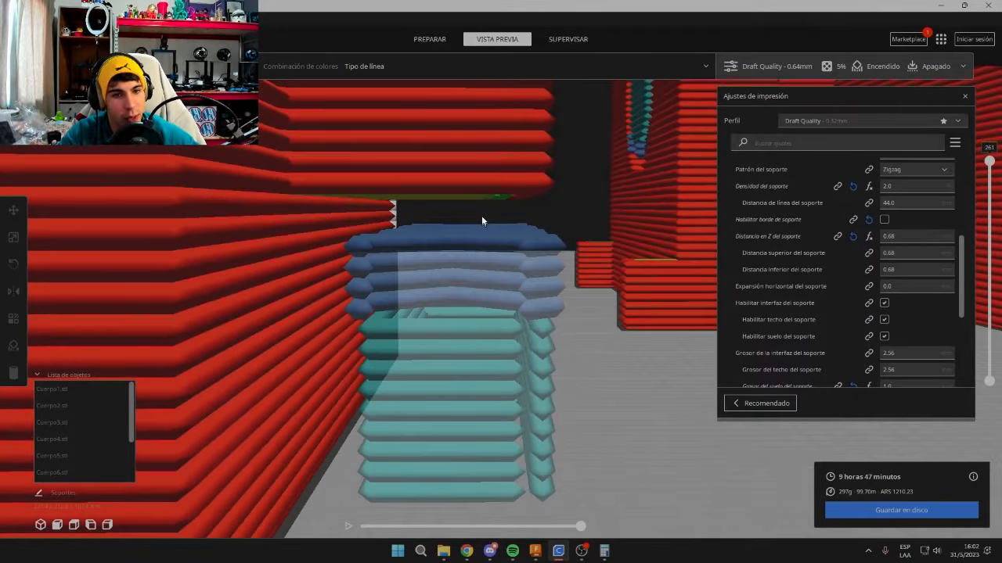
mouse_move(841, 252)
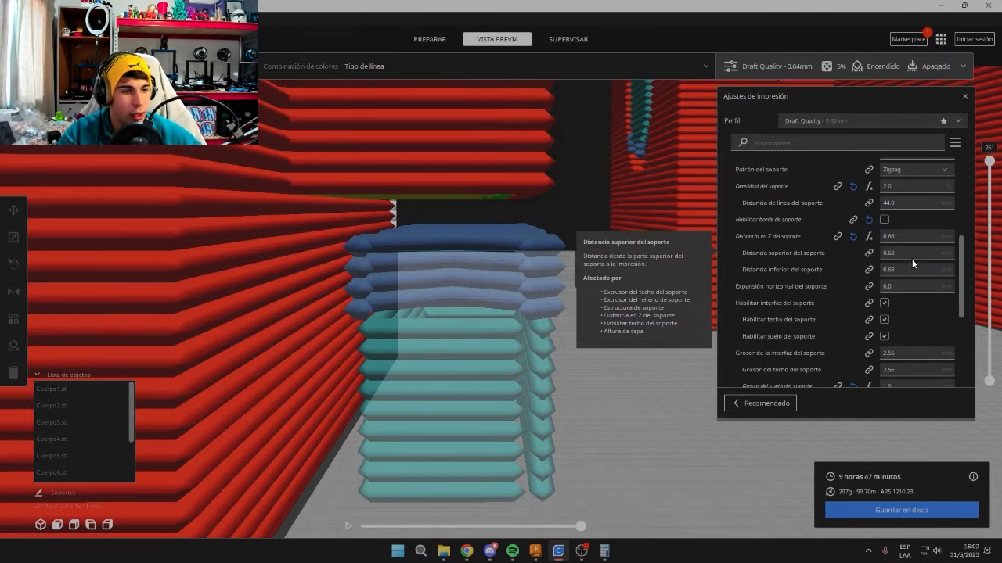
mouse_move(823, 273)
scroll(730, 268, "down", 1)
scroll(730, 273, "down", 1)
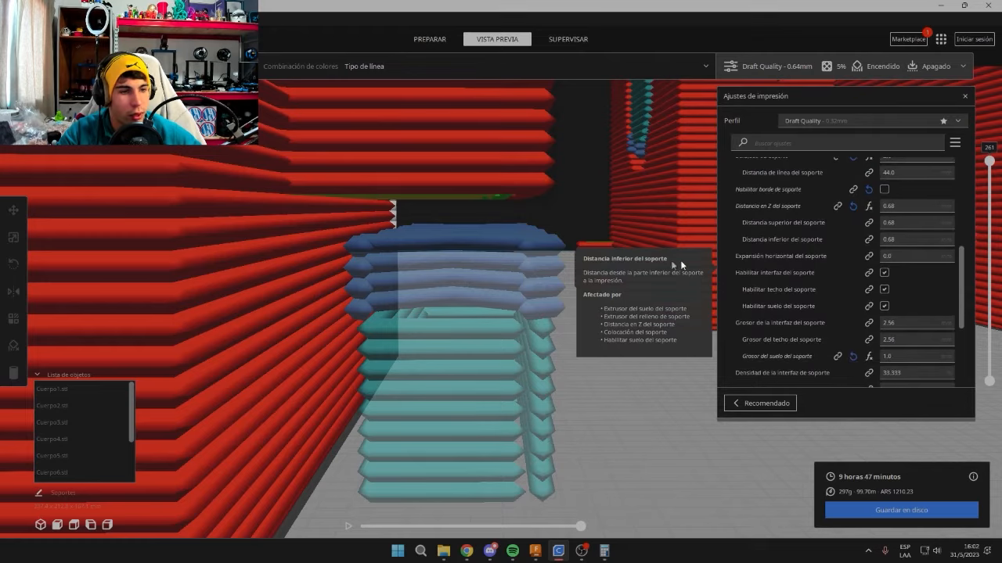
right_click(519, 234)
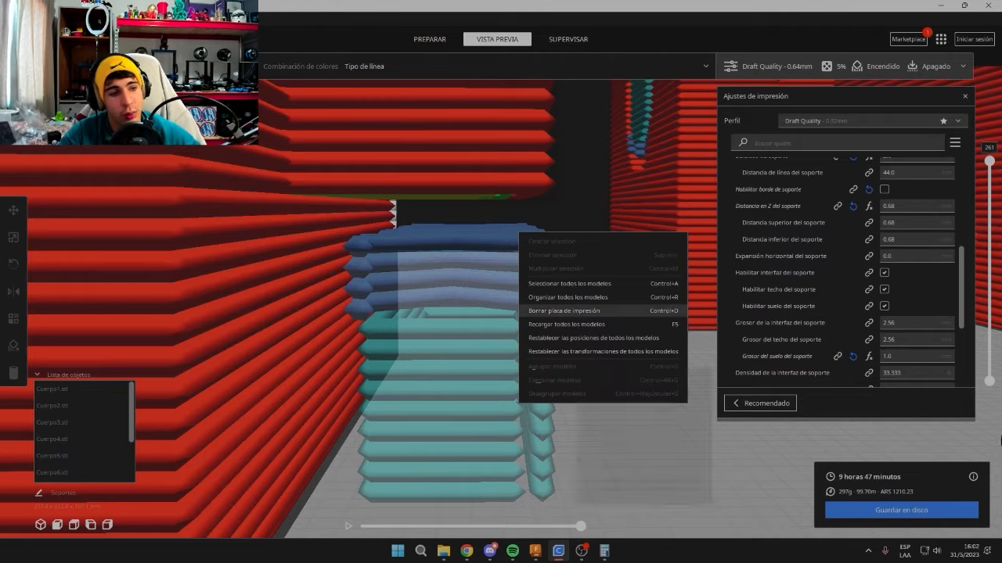
Try a support horizontal expansion of 0.1 mm, return it to 0.0 and slice the plate again.
left_click(906, 258)
key("BackSpace")
type("1")
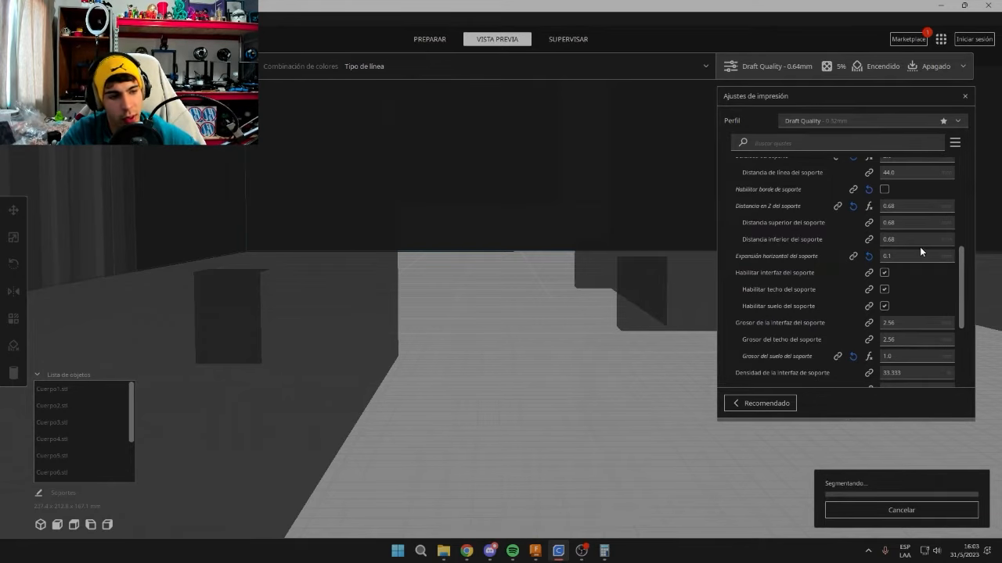
key("BackSpace")
type("0")
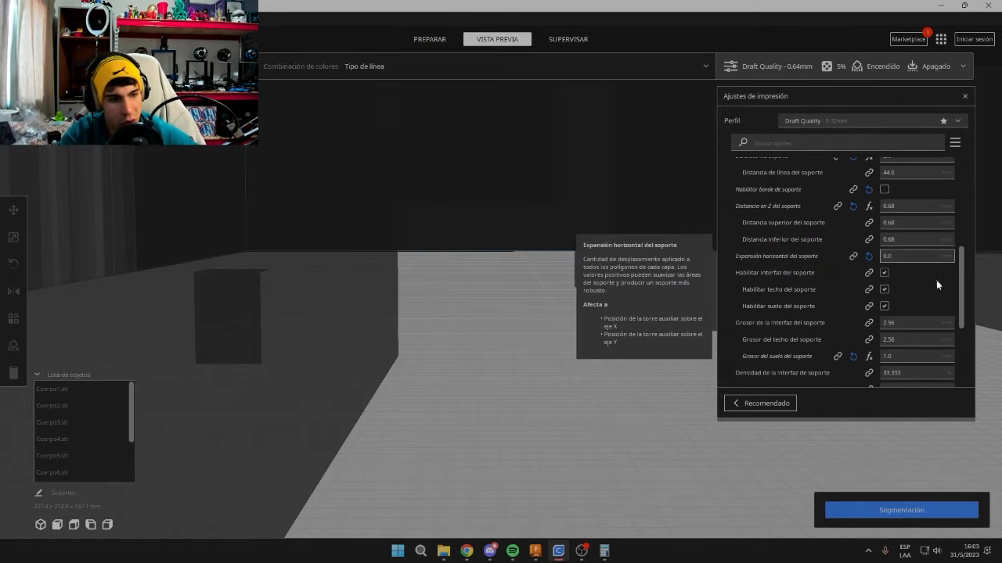
left_click(884, 522)
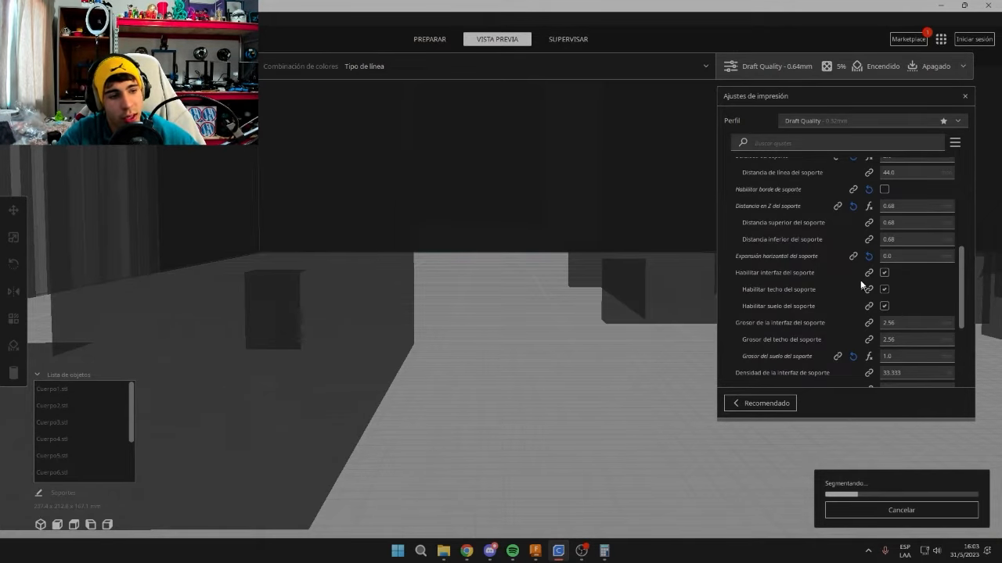
Inspect the support interface layers beneath the bracket with the round hole, up close and from farther away.
scroll(863, 294, "down", 2)
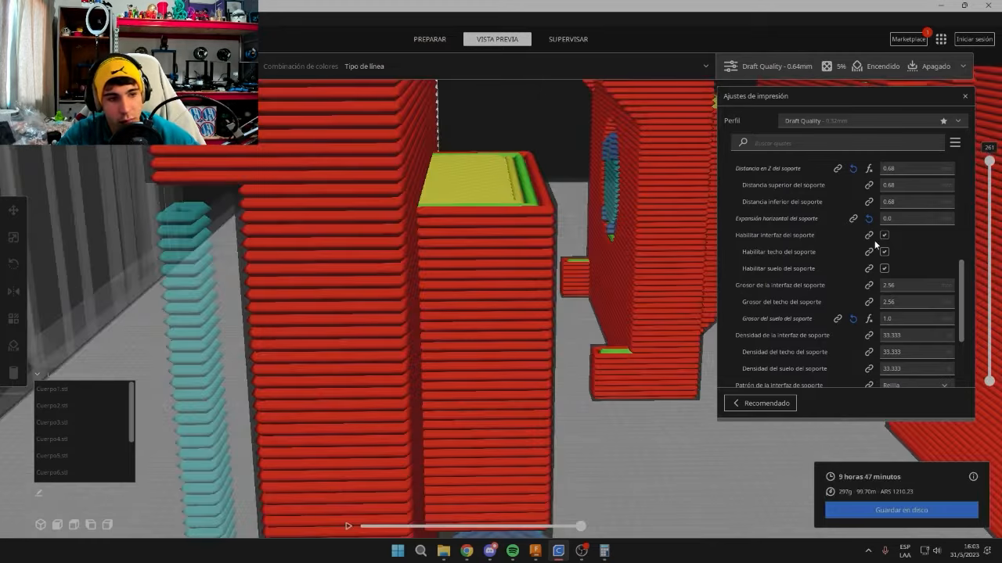
scroll(477, 329, "down", 4)
right_click_drag(476, 328, 424, 289)
scroll(492, 304, "up", 2)
scroll(514, 231, "up", 3)
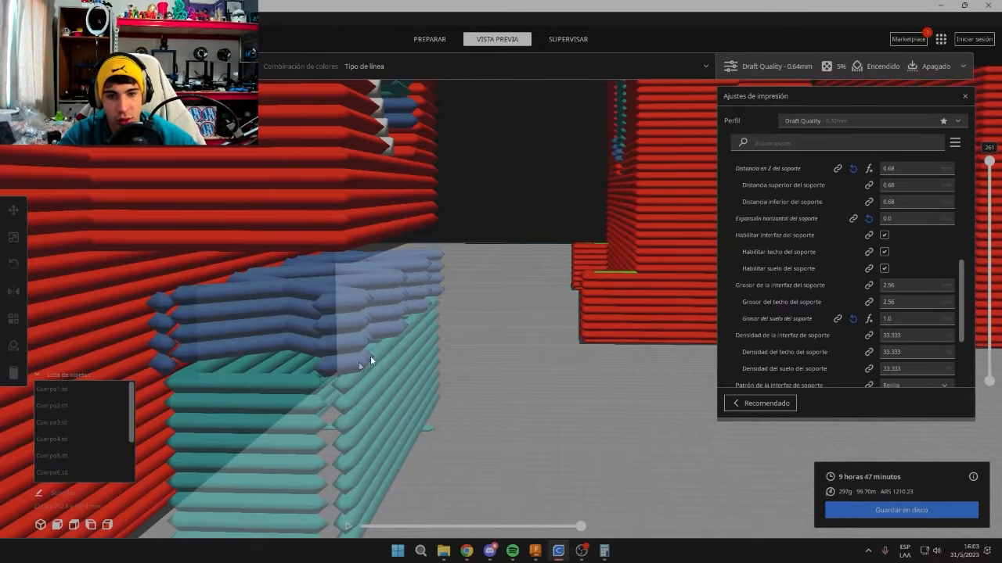
scroll(371, 360, "down", 4)
right_click_drag(381, 352, 406, 277)
scroll(459, 318, "down", 2)
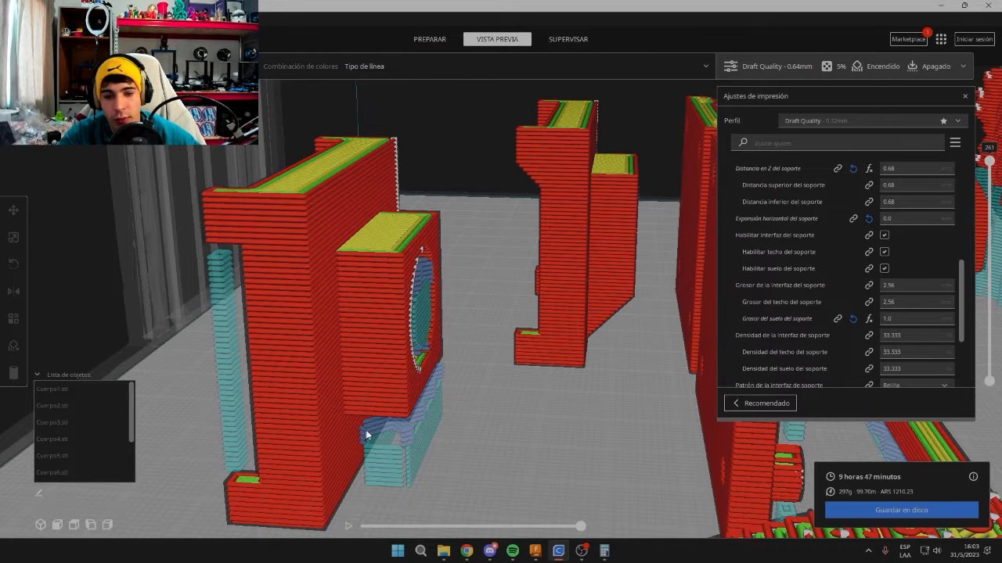
right_click_drag(518, 315, 535, 343)
scroll(533, 338, "up", 4)
scroll(598, 327, "down", 4)
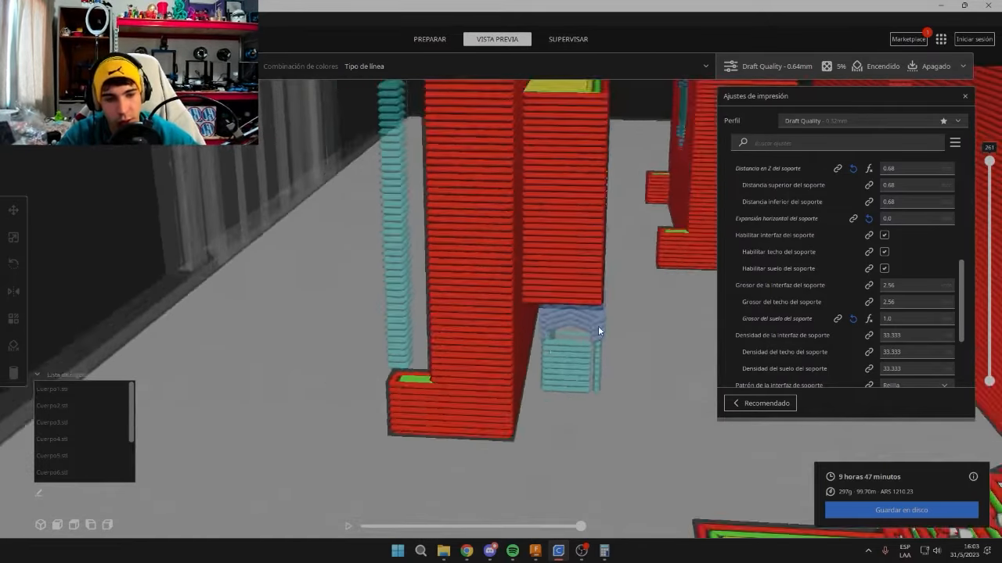
Lower the preview's upper layer limit to layer 83 and focus on the round-hole bracket's supports.
scroll(598, 325, "up", 6)
left_click_drag(989, 162, 856, 292)
scroll(610, 307, "down", 5)
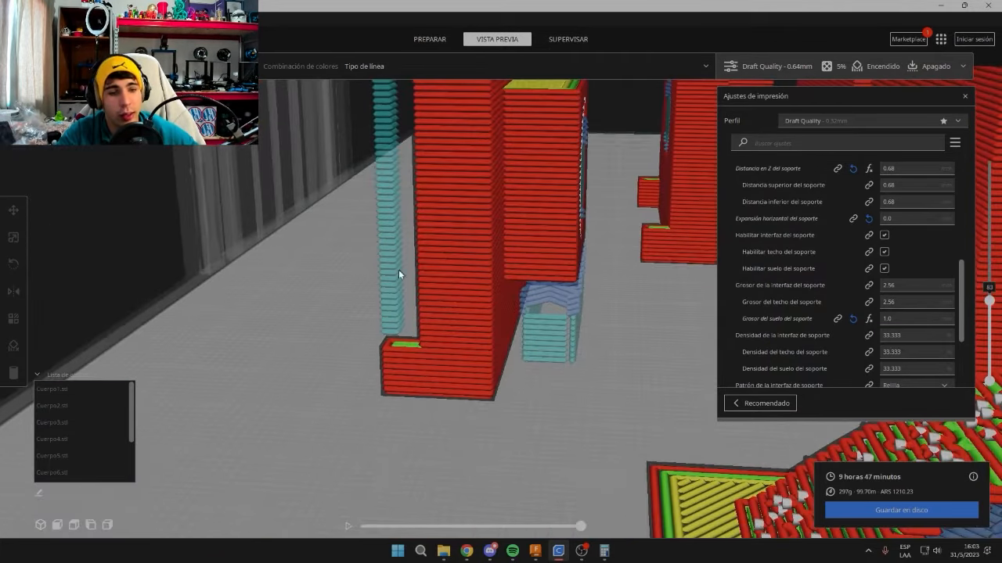
right_click_drag(399, 269, 511, 300)
scroll(532, 350, "up", 5)
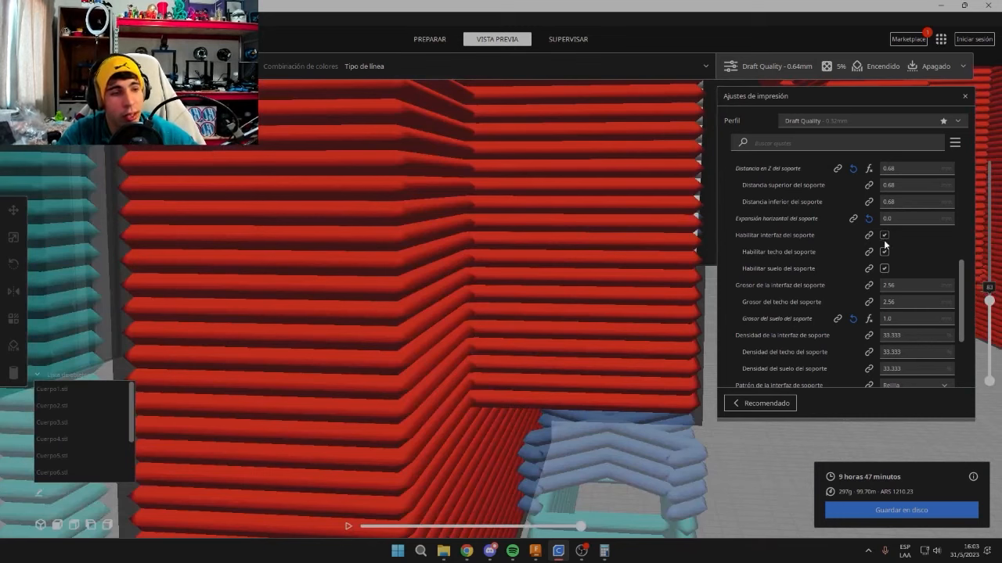
Compare the support body and its roof interface under the bracket's projecting block from a low viewpoint.
scroll(543, 355, "down", 4)
right_click_drag(543, 355, 521, 307)
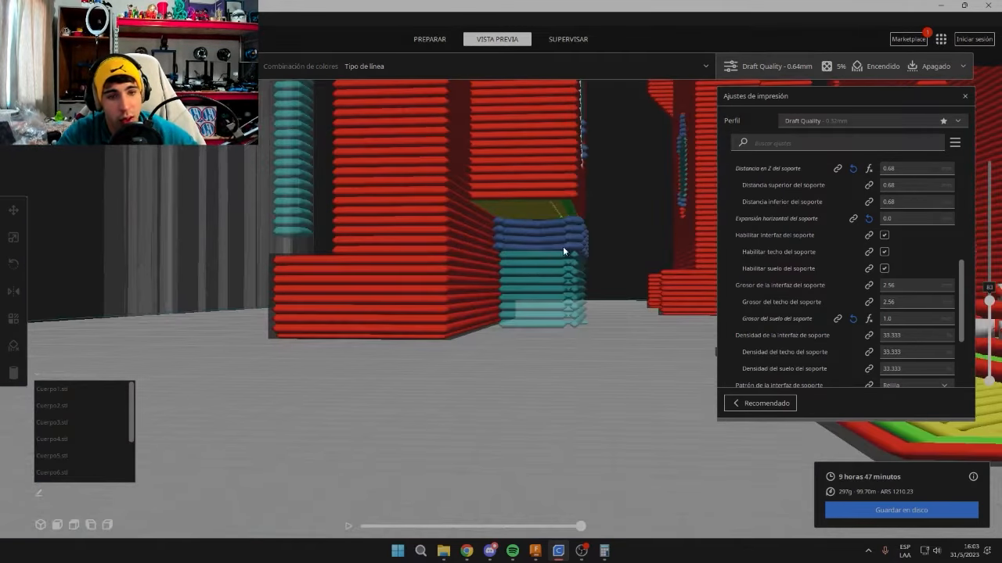
scroll(556, 253, "up", 5)
scroll(546, 255, "down", 4)
right_click_drag(537, 258, 532, 284)
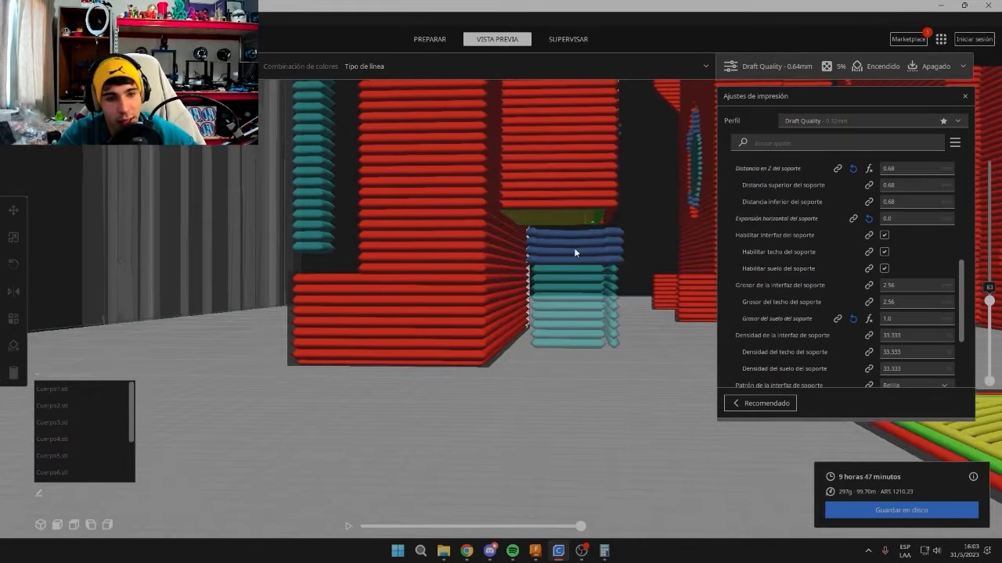
right_click_drag(585, 244, 505, 296)
scroll(532, 261, "down", 4)
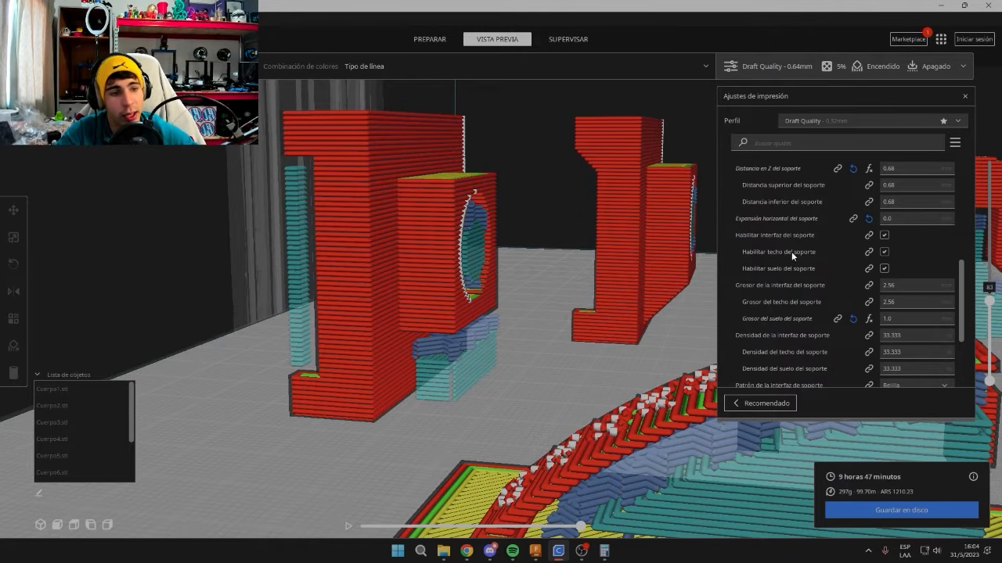
Examine the support floor layers where the support rests inside the bracket's round hole.
scroll(531, 348, "up", 2)
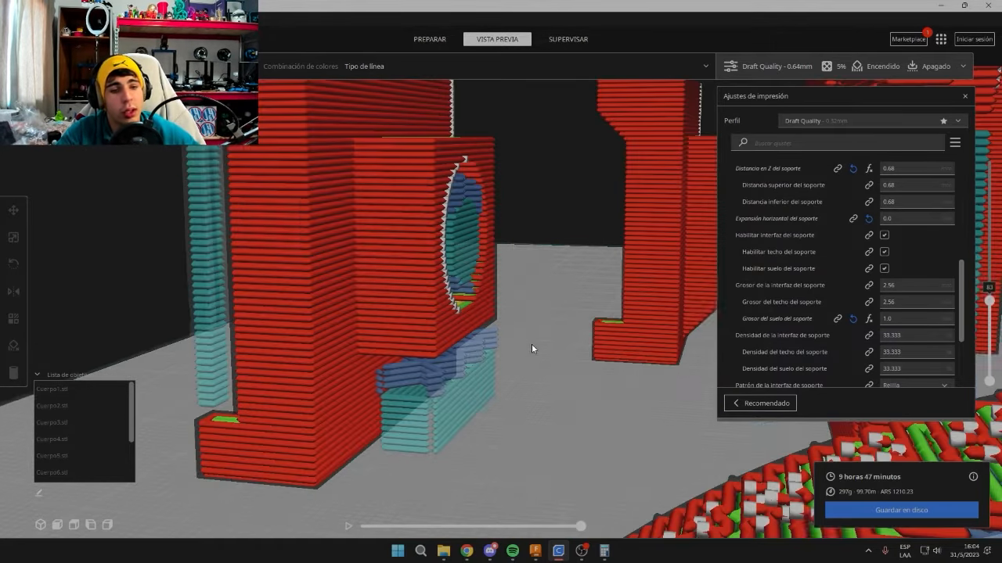
right_click_drag(383, 353, 565, 257)
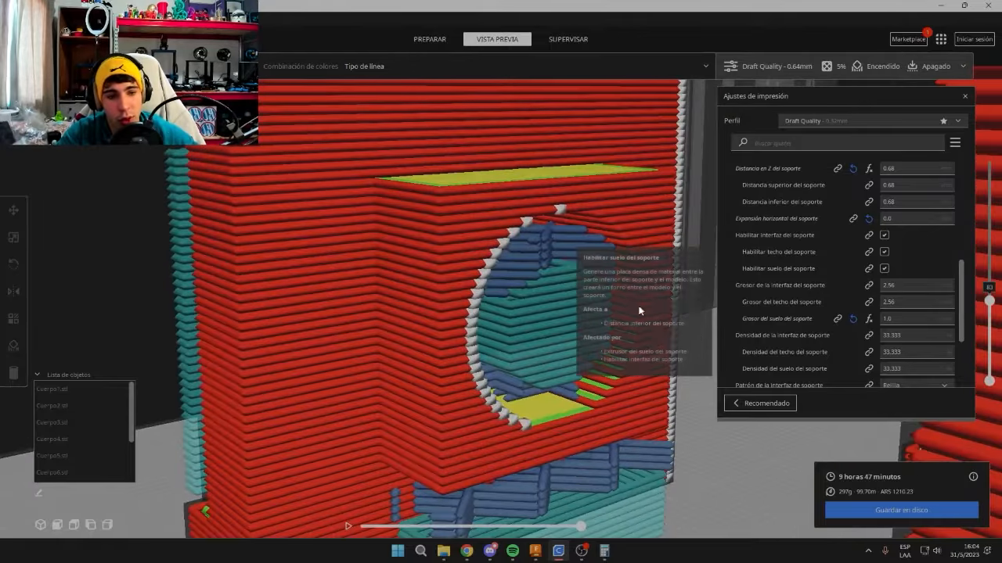
scroll(533, 400, "up", 3)
scroll(535, 391, "down", 3)
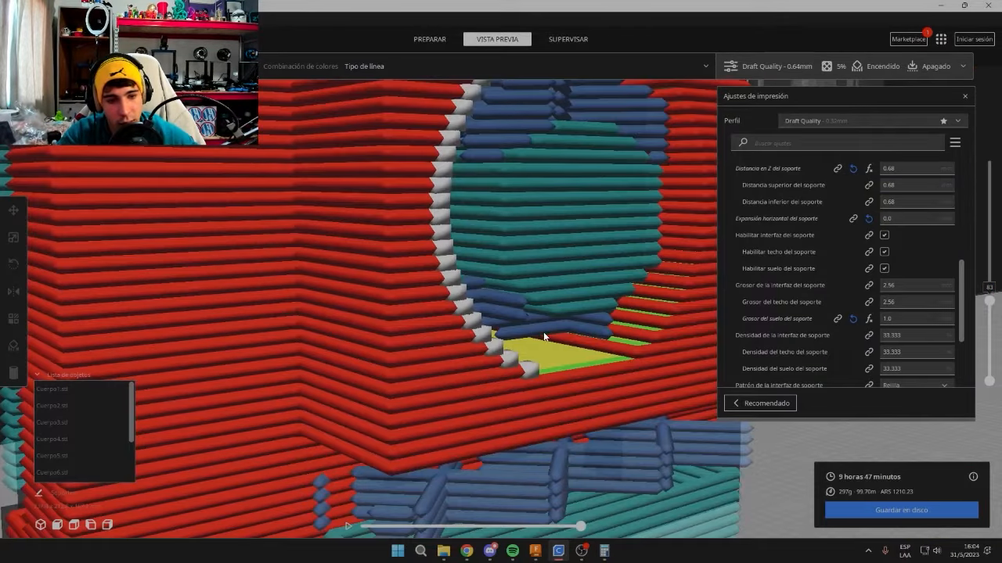
scroll(626, 352, "down", 3)
left_click(884, 267)
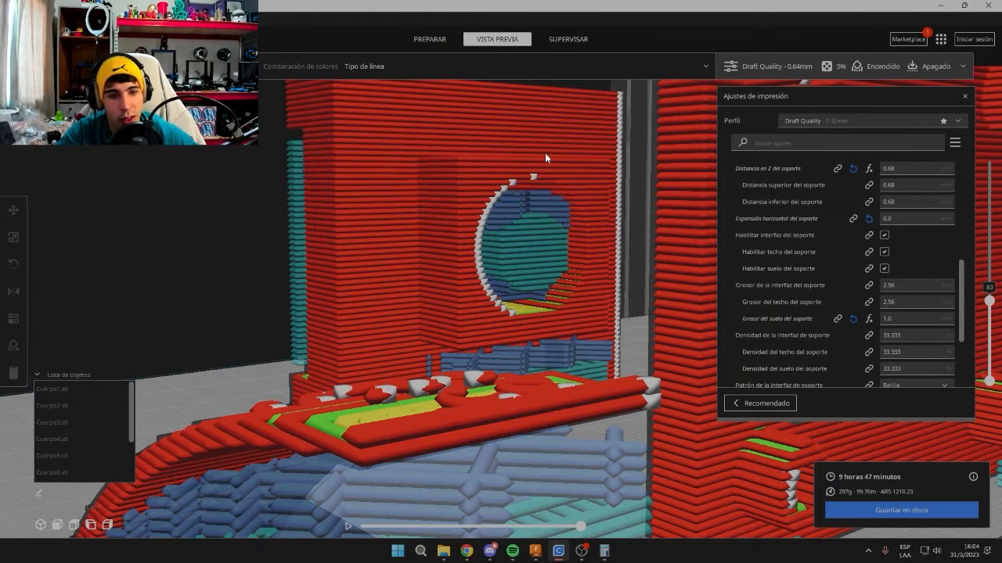
scroll(553, 283, "down", 1)
right_click_drag(554, 284, 657, 305)
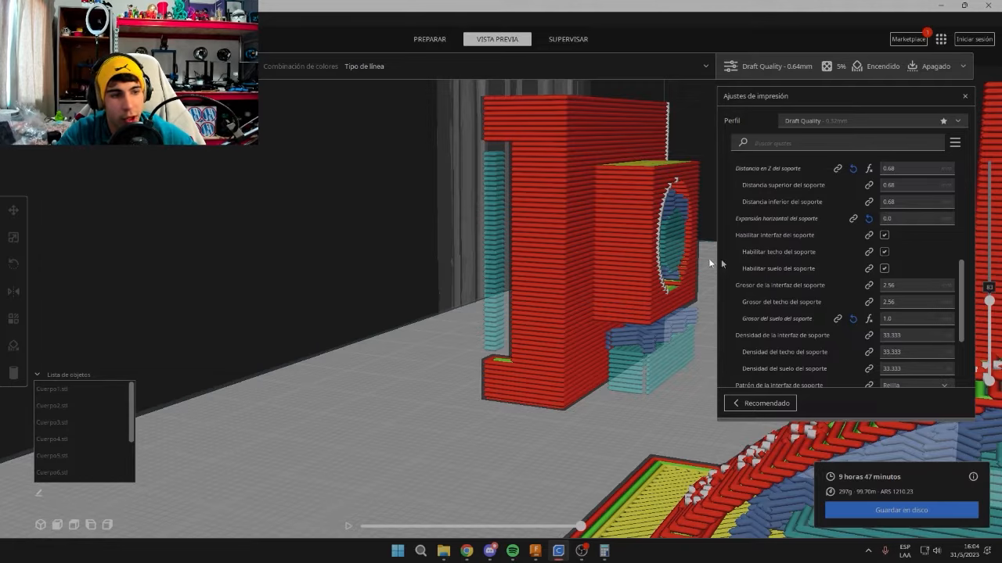
Review the support interface thickness settings against the interface layers on the support under the bracket.
middle_click_drag(709, 261, 469, 256)
scroll(846, 313, "up", 3)
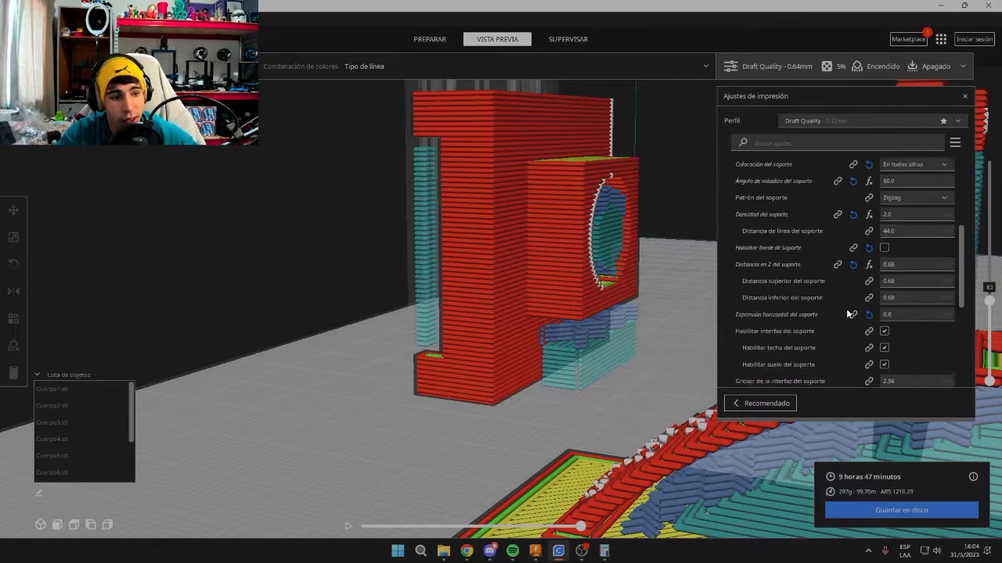
scroll(847, 313, "down", 1)
scroll(547, 273, "up", 6)
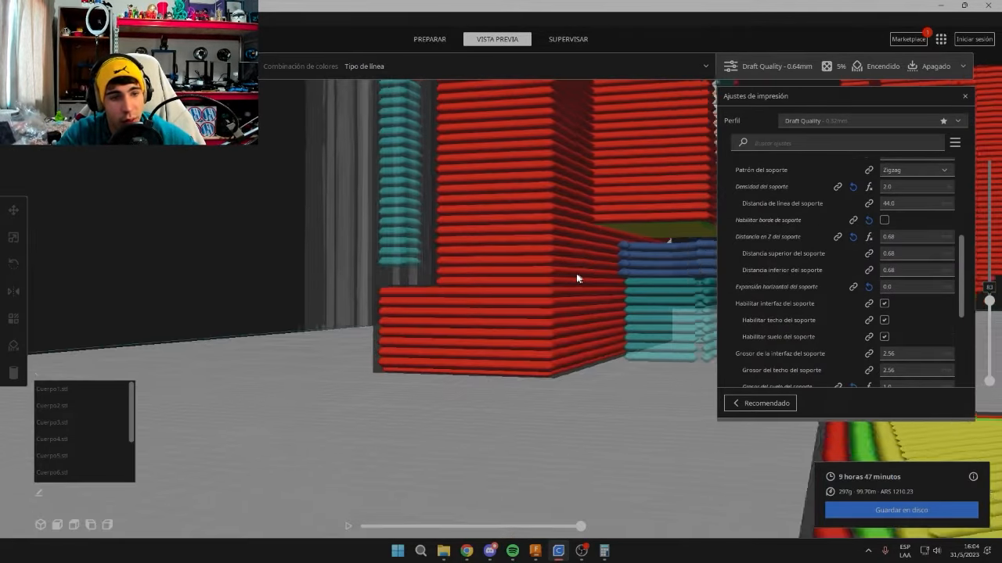
middle_click_drag(576, 278, 506, 269)
scroll(874, 330, "down", 1)
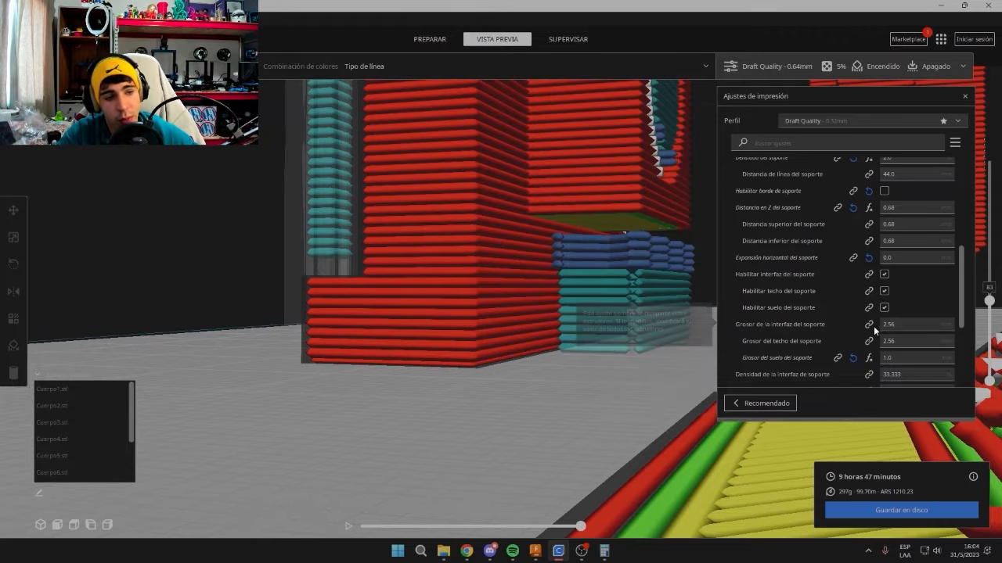
right_click_drag(604, 258, 606, 280)
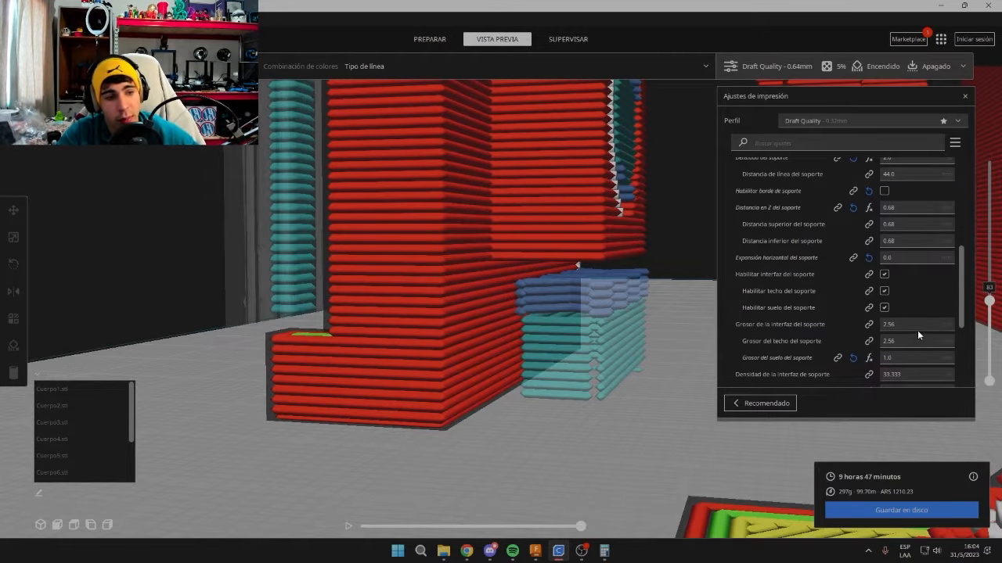
scroll(611, 319, "up", 5)
scroll(613, 319, "up", 2)
scroll(626, 332, "down", 3)
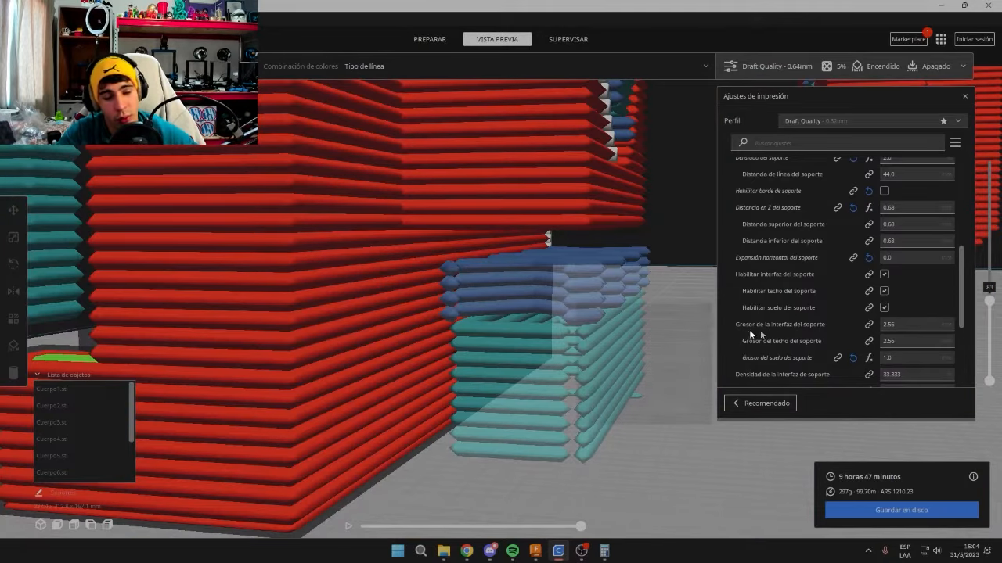
scroll(555, 331, "down", 2)
scroll(893, 344, "down", 1)
scroll(885, 346, "down", 1)
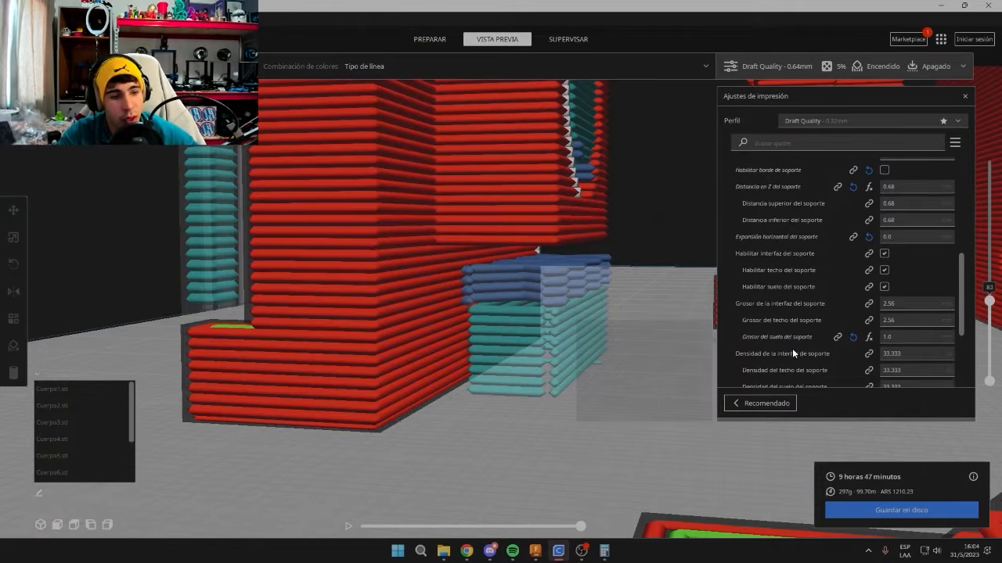
Compare the roof and floor interface layers inside the round hole with those on the support below it.
right_click_drag(620, 237, 495, 319)
scroll(315, 272, "up", 3)
scroll(313, 288, "up", 1)
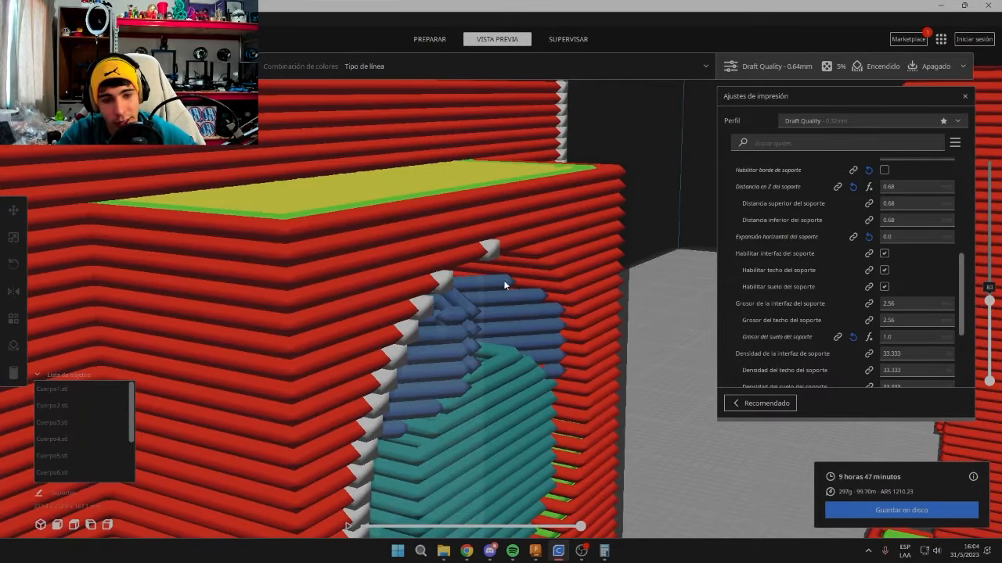
scroll(555, 375, "down", 1)
right_click_drag(555, 376, 468, 454)
scroll(486, 410, "up", 2)
middle_click_drag(467, 455, 462, 441)
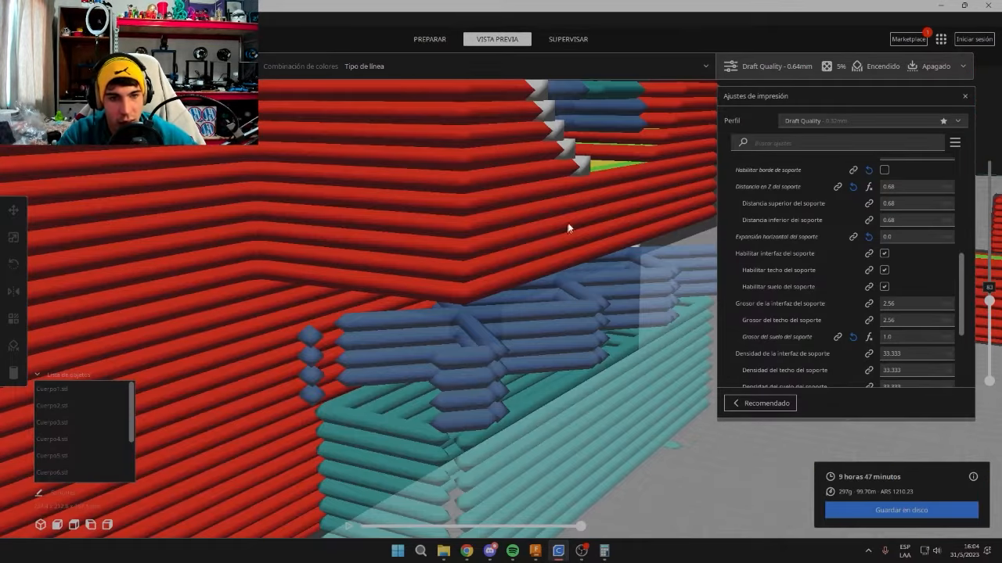
scroll(555, 243, "down", 3)
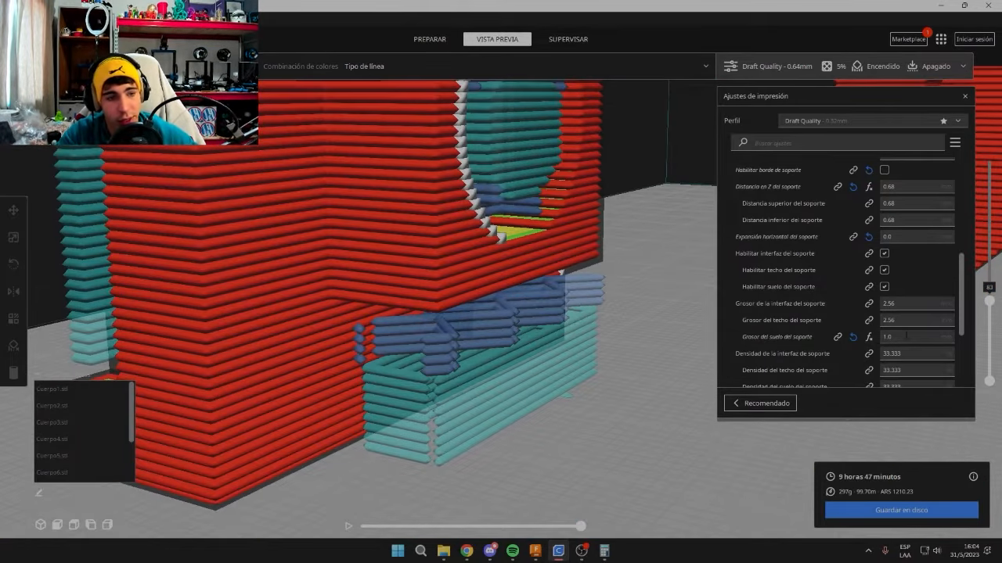
scroll(515, 208, "up", 4)
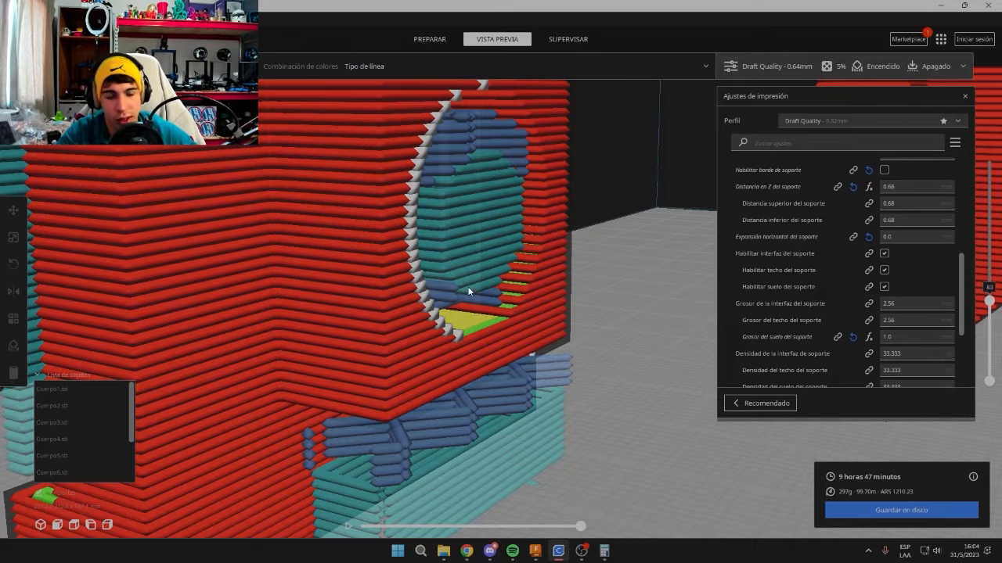
scroll(882, 334, "down", 1)
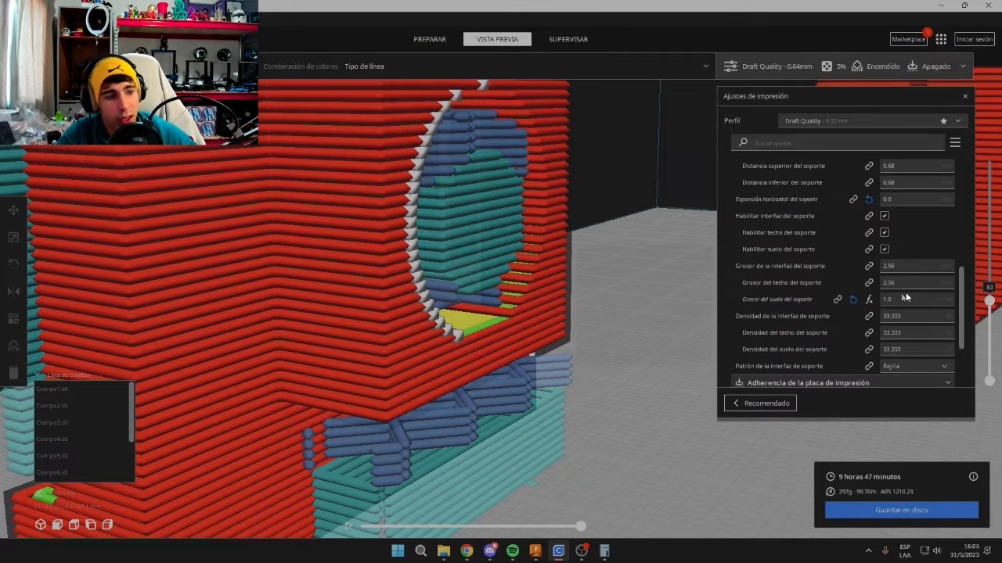
Lower the preview to layer 24 and examine the support interface lines beneath the arched overhang test part.
scroll(782, 321, "down", 1)
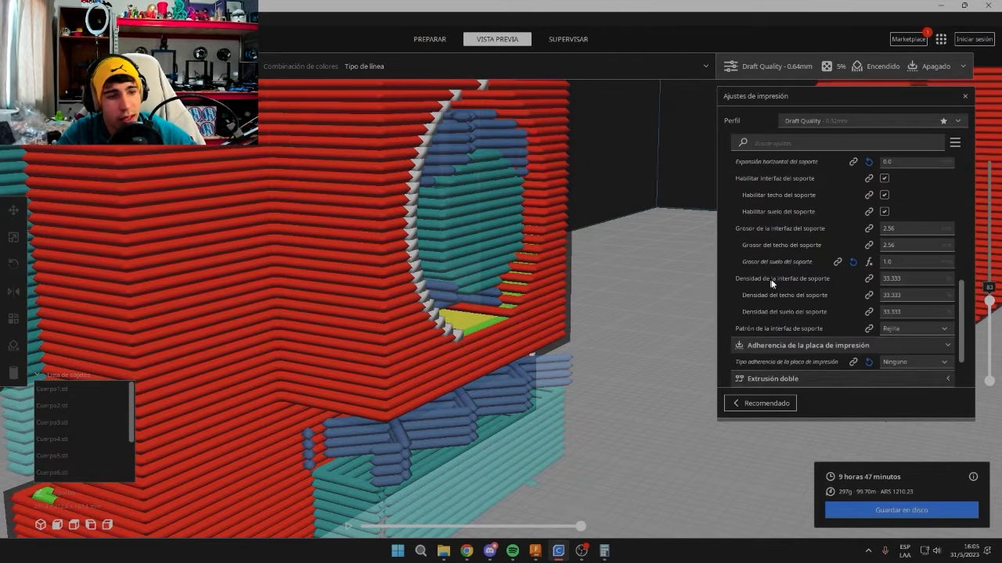
left_click(920, 279)
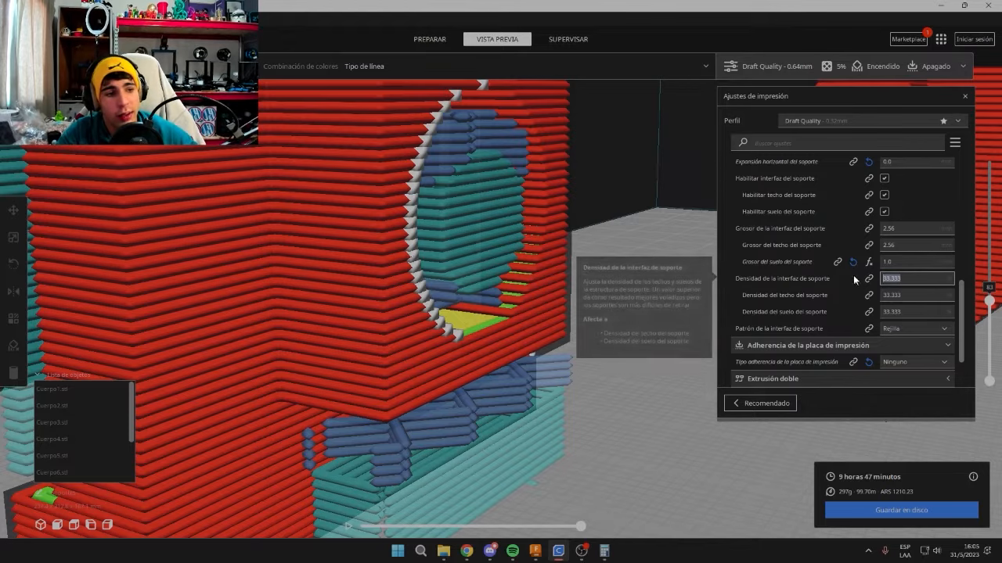
scroll(608, 243, "down", 3)
scroll(594, 249, "down", 5)
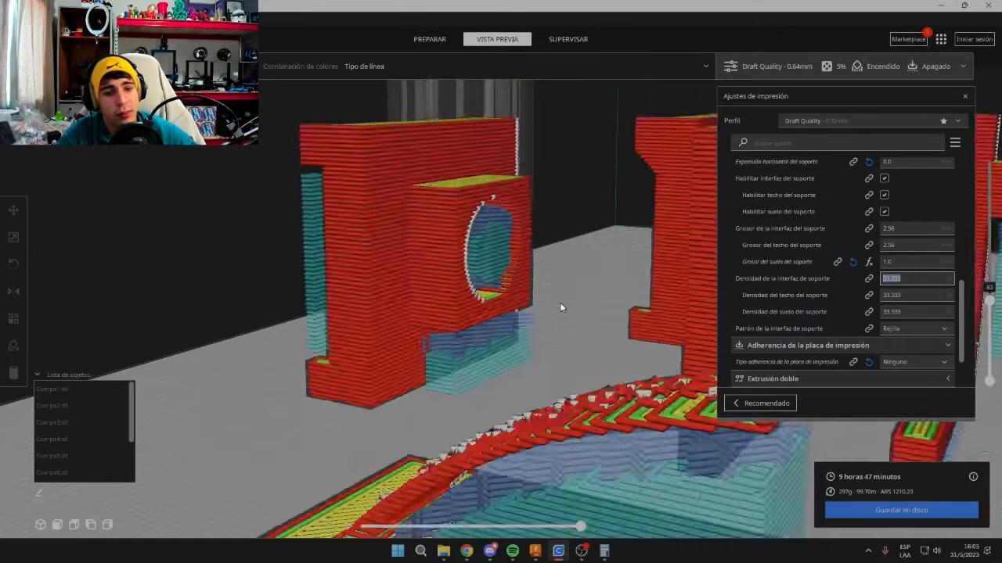
scroll(517, 333, "up", 6)
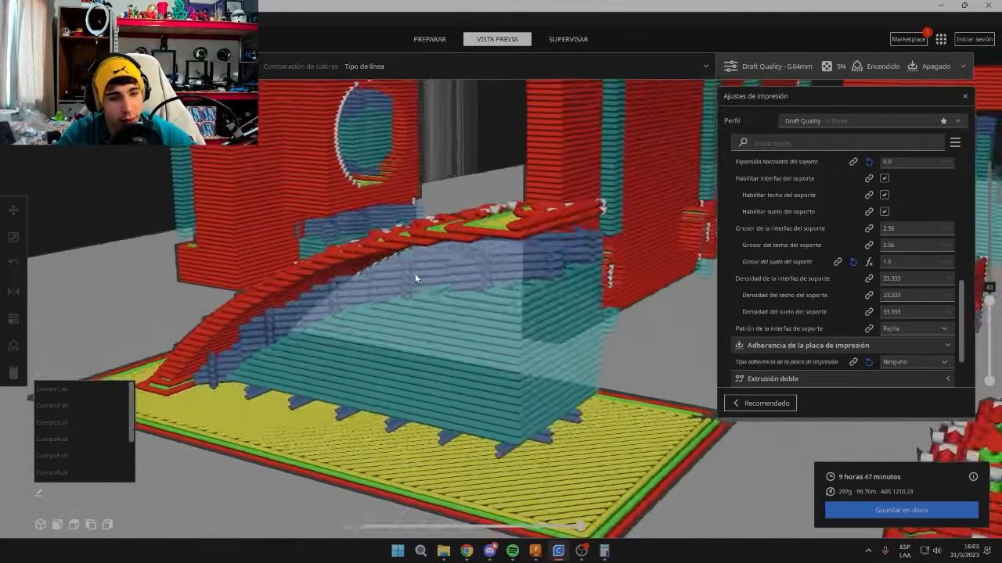
right_click_drag(416, 277, 436, 269)
middle_click_drag(437, 269, 459, 209)
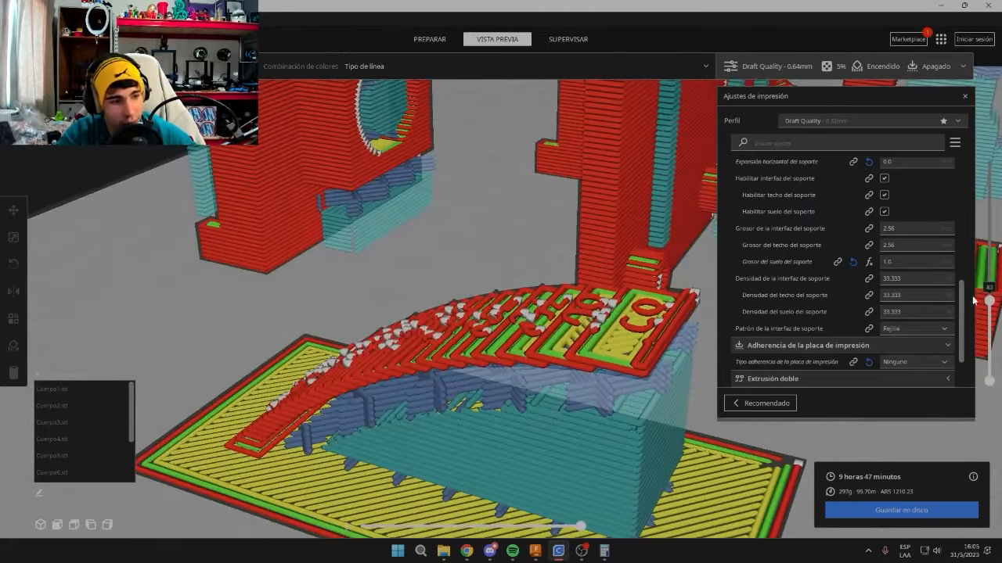
left_click_drag(988, 302, 988, 347)
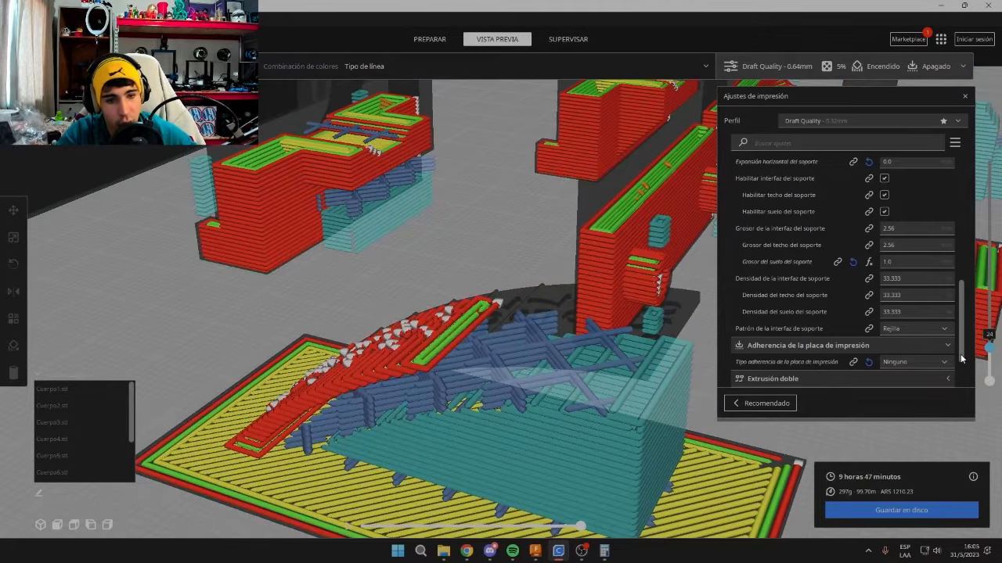
scroll(576, 324, "up", 3)
right_click_drag(577, 321, 575, 306)
middle_click_drag(575, 306, 577, 263)
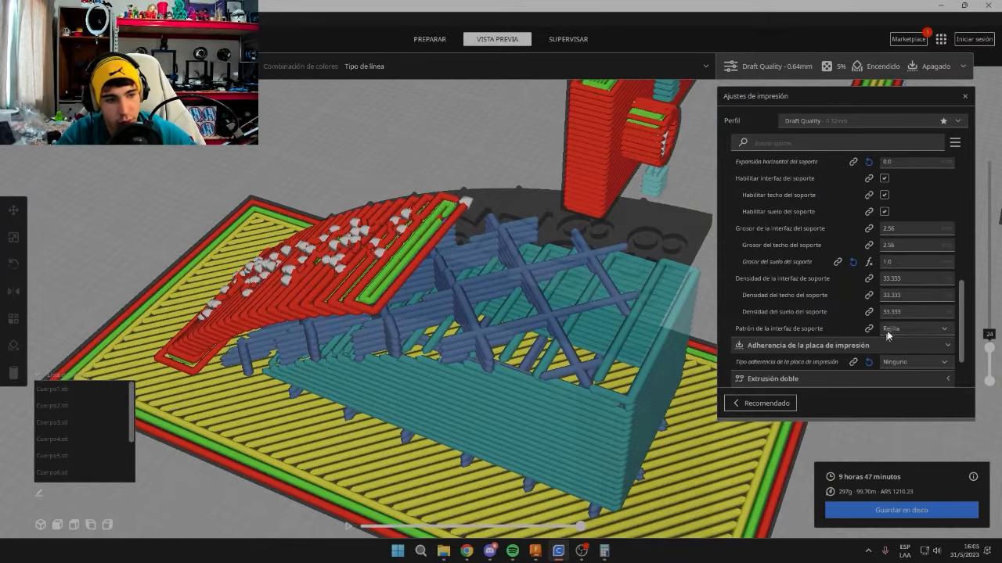
Set the support interface density to 90% and slice the parts again.
left_click_drag(908, 279, 867, 280)
scroll(519, 300, "up", 4)
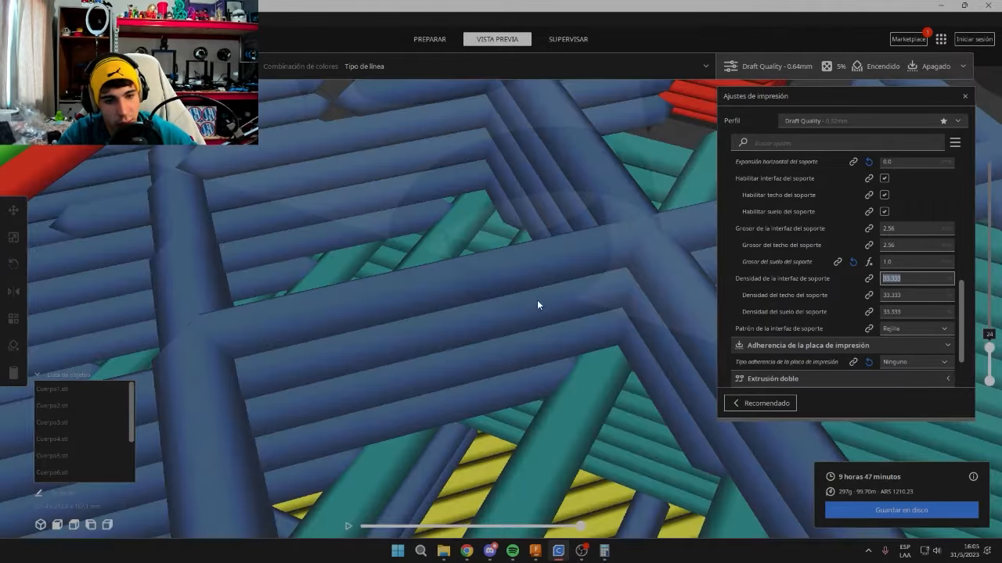
scroll(537, 300, "down", 2)
key("BackSpace")
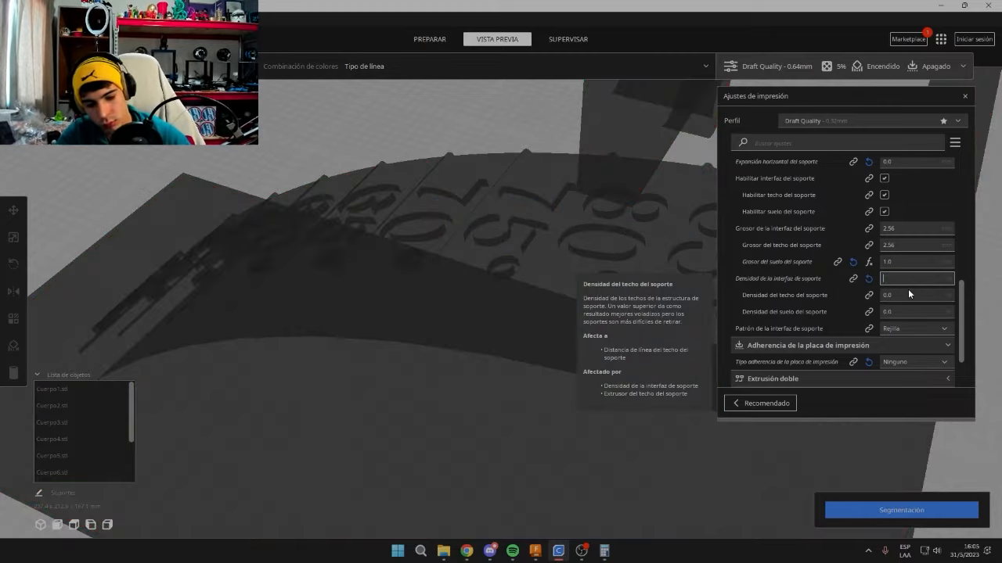
type("90")
left_click(868, 510)
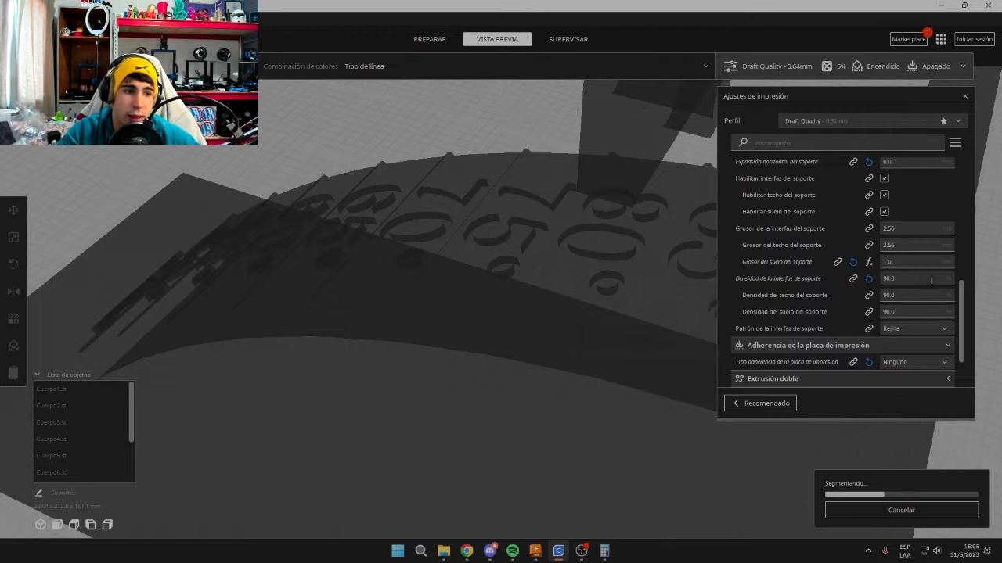
Examine the support interface grid under the arched overhang, then raise the preview to layer 252.
scroll(682, 275, "down", 2)
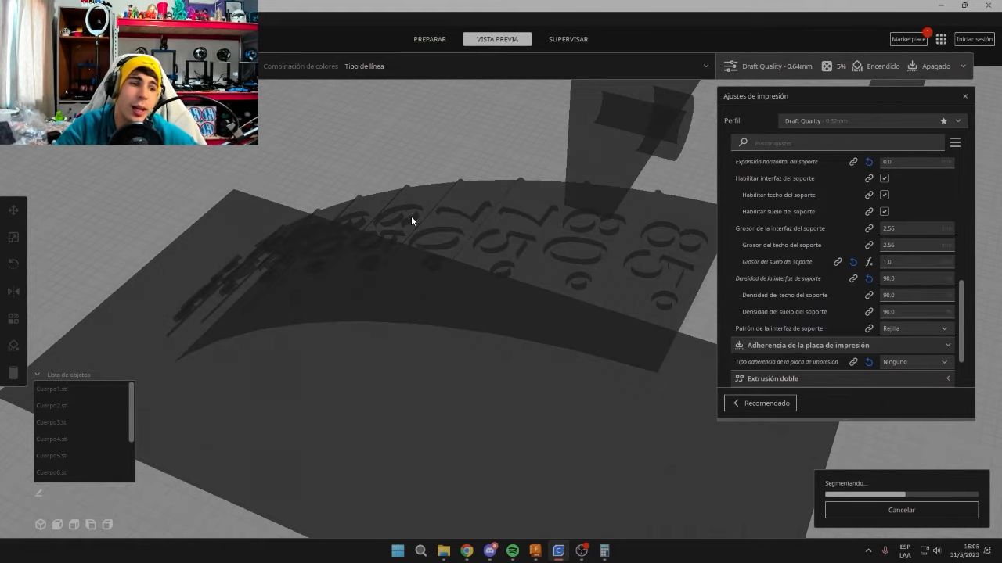
scroll(642, 309, "up", 5)
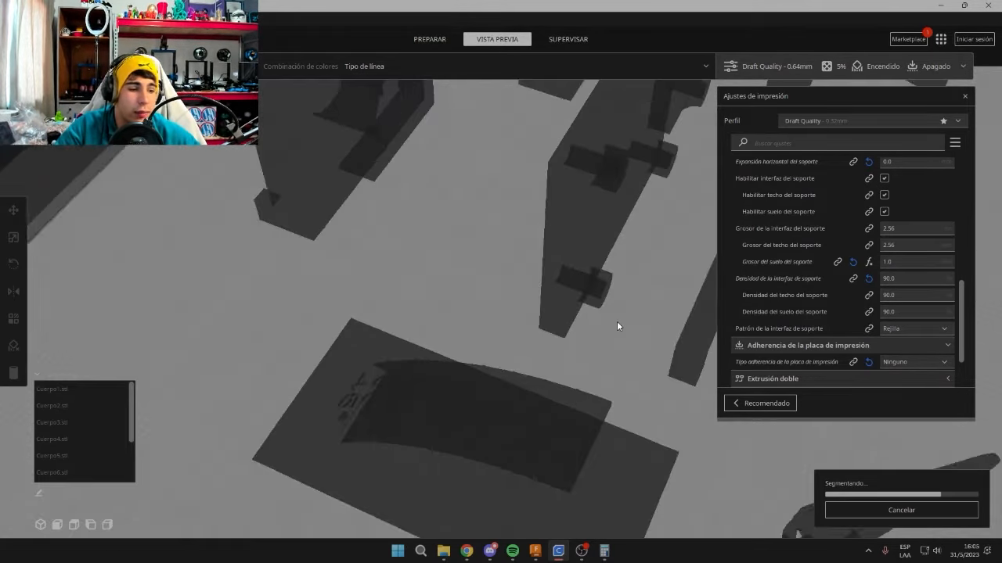
scroll(585, 285, "up", 4)
middle_click_drag(617, 326, 601, 243)
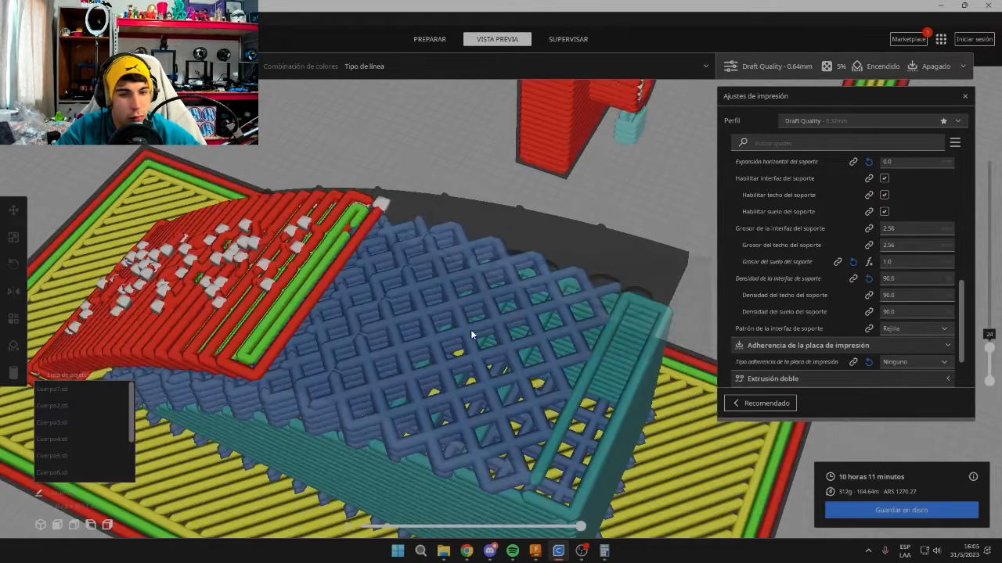
scroll(477, 329, "up", 3)
right_click_drag(492, 234, 493, 368)
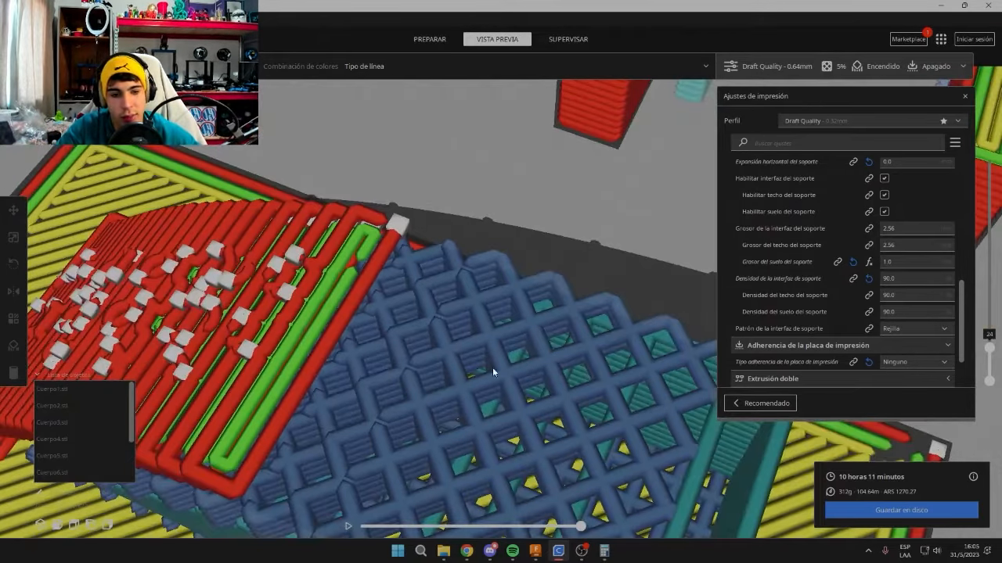
scroll(492, 367, "down", 3)
scroll(587, 312, "down", 3)
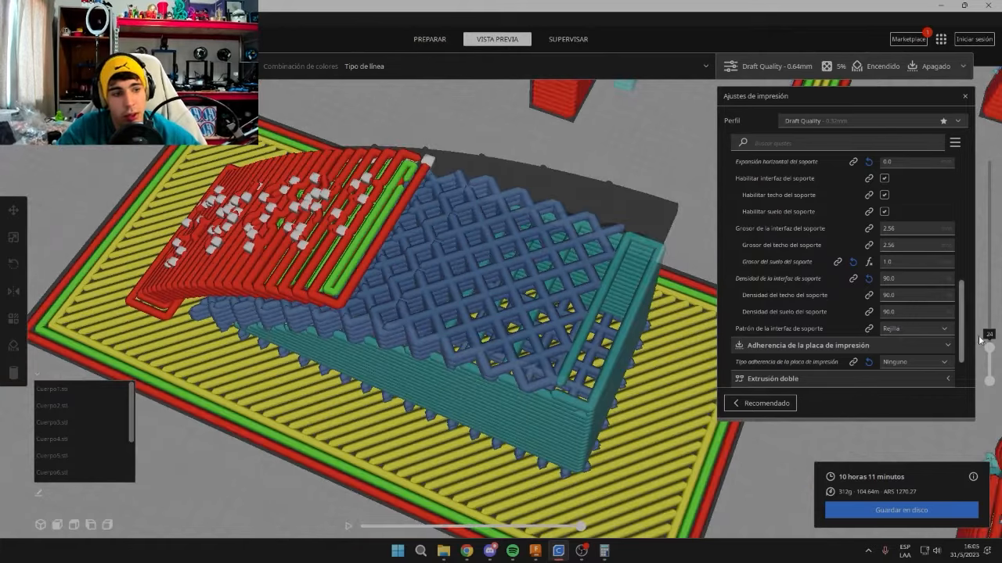
left_click_drag(988, 344, 988, 155)
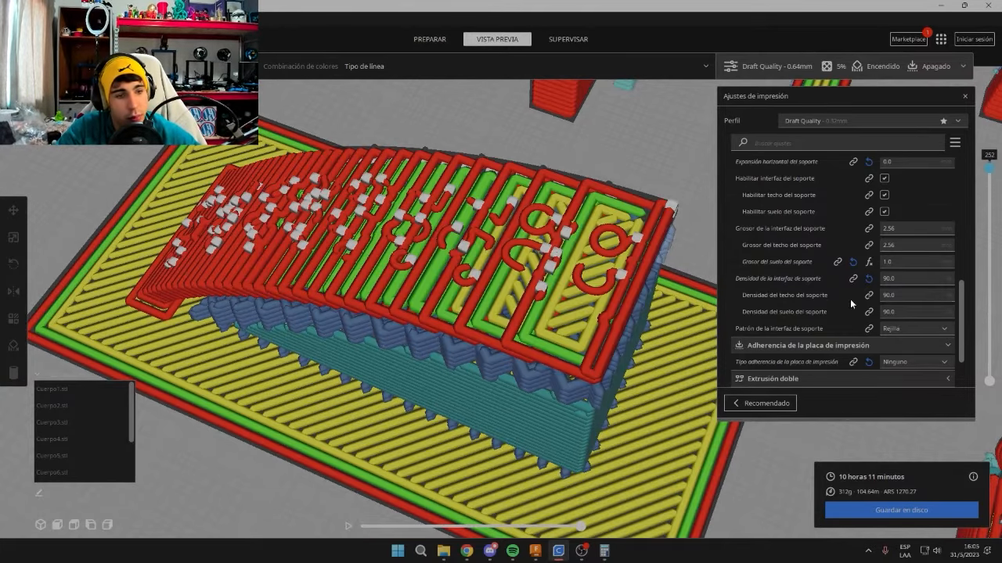
Set the support interface density to 30%.
left_click_drag(894, 295, 840, 280)
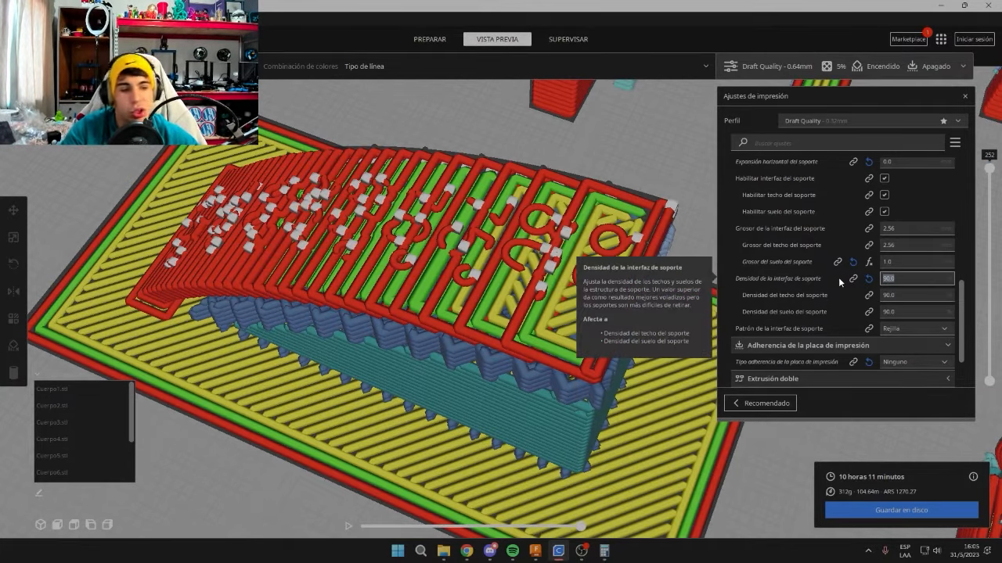
type("30")
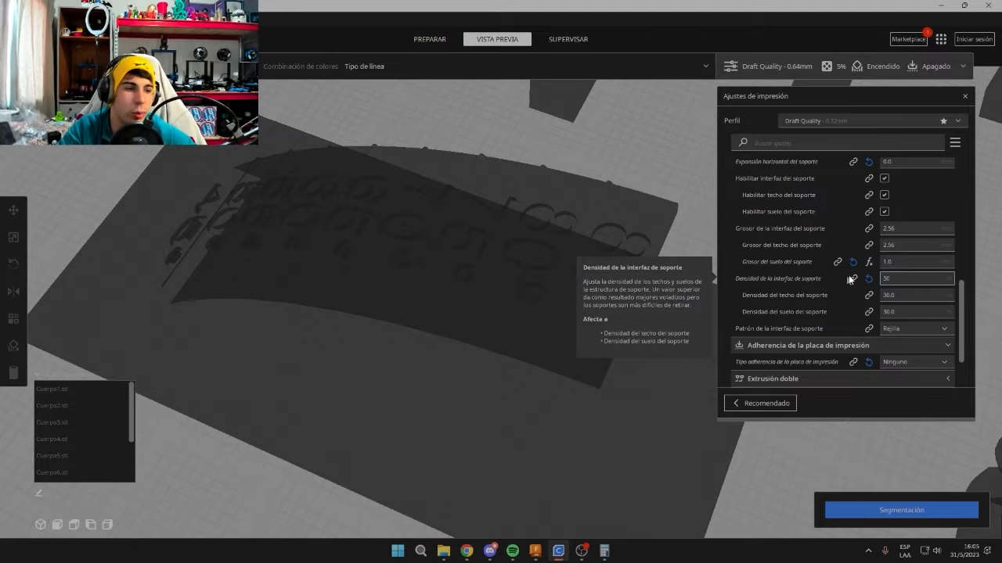
left_click(887, 456)
Review the available support interface patterns, leaving Rejilla selected.
scroll(923, 329, "down", 1)
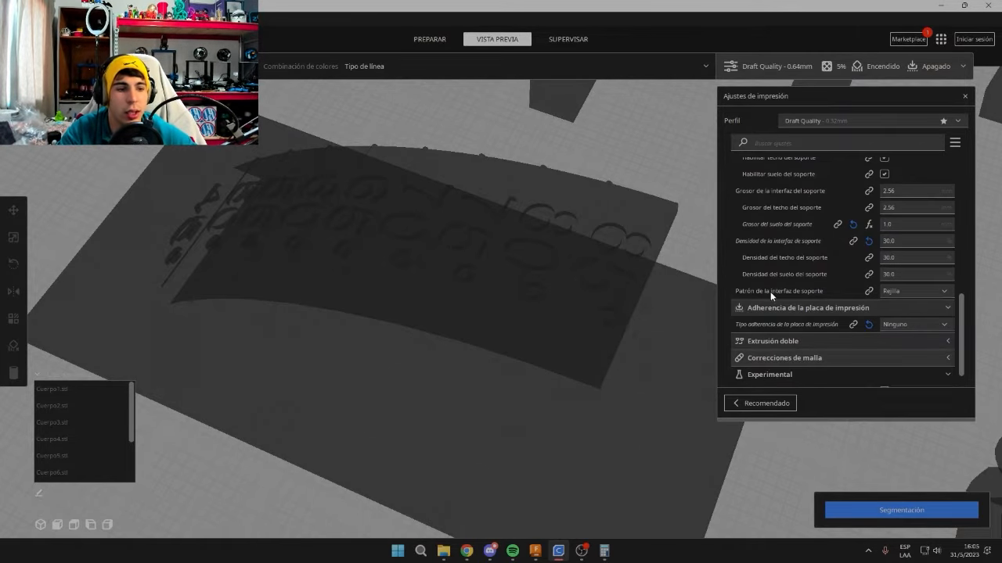
left_click(907, 294)
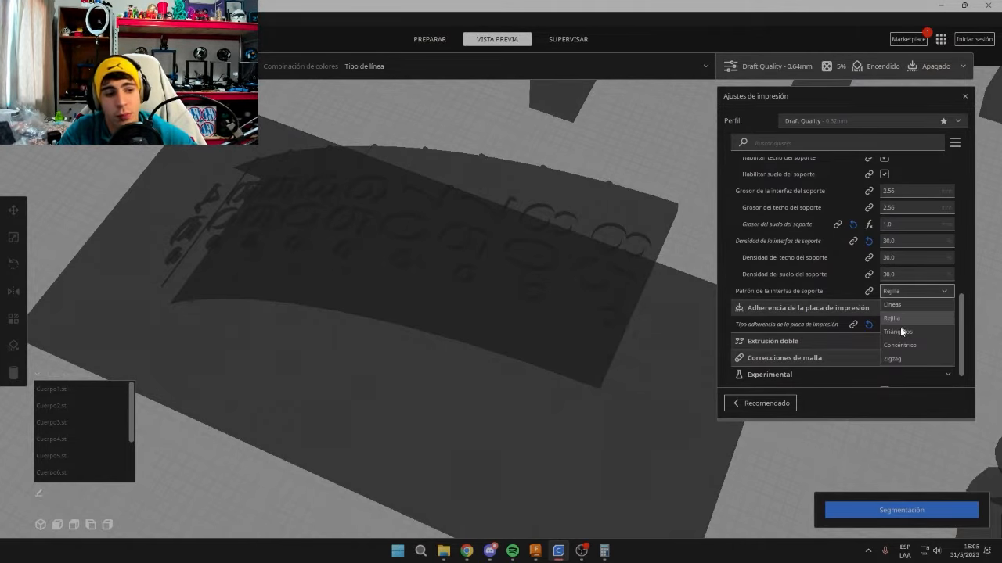
left_click(898, 294)
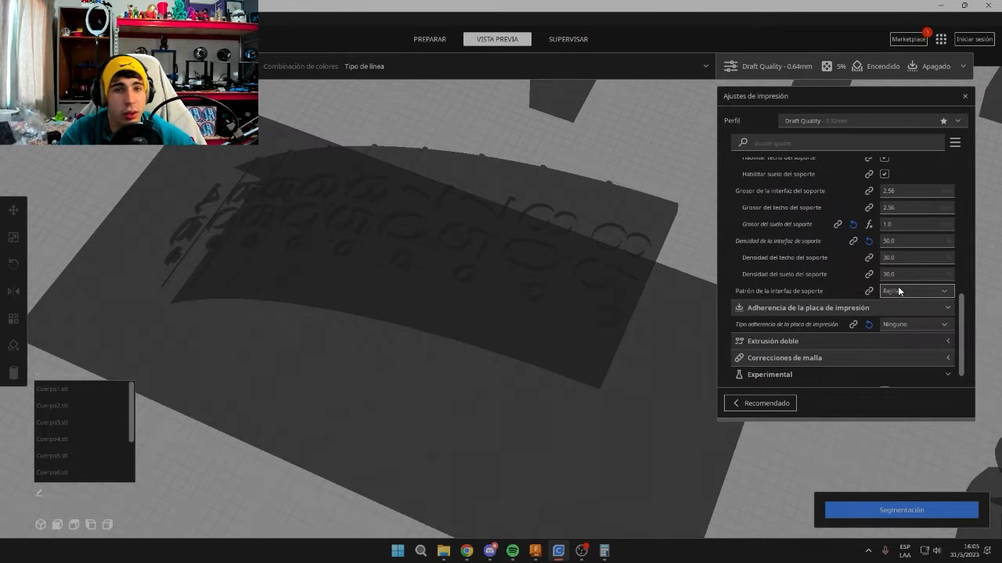
scroll(892, 299, "up", 1)
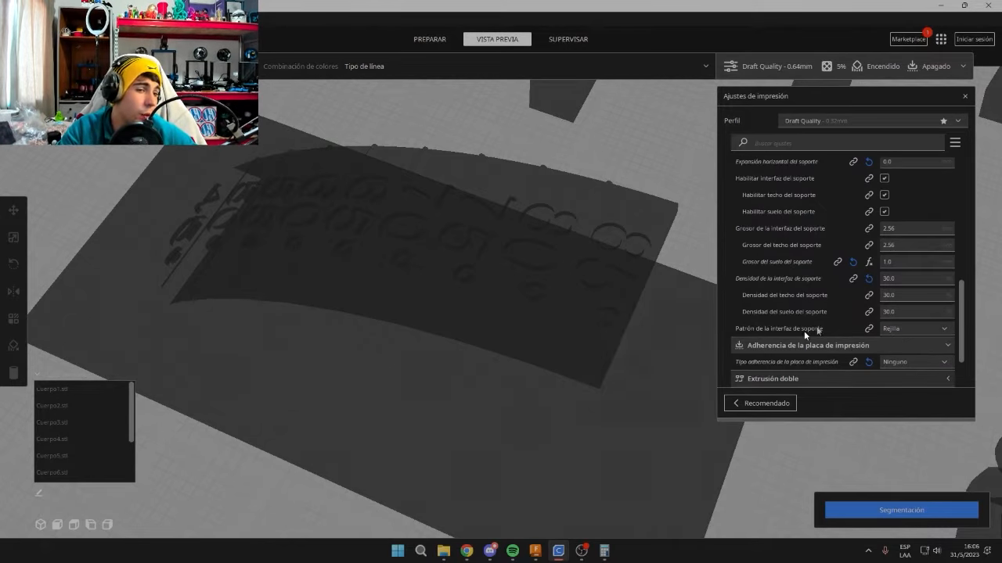